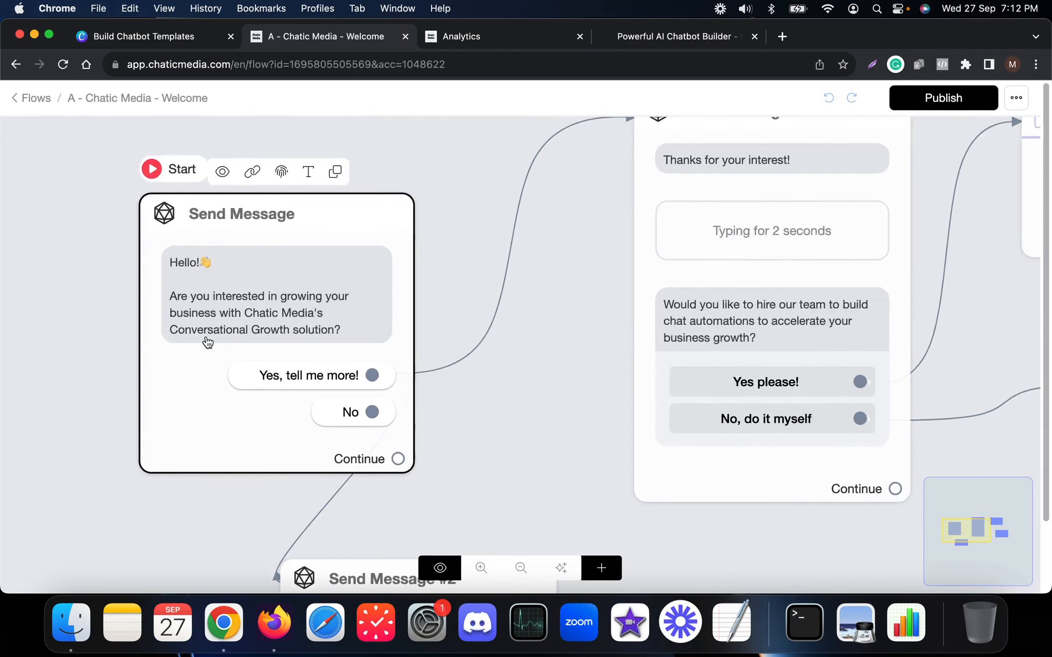
Scroll the Welcome flow canvas and select the Send Message #1 step.
{"action": "scroll", "coordinate": [269, 349], "scroll_direction": "down", "scroll_amount": 6}
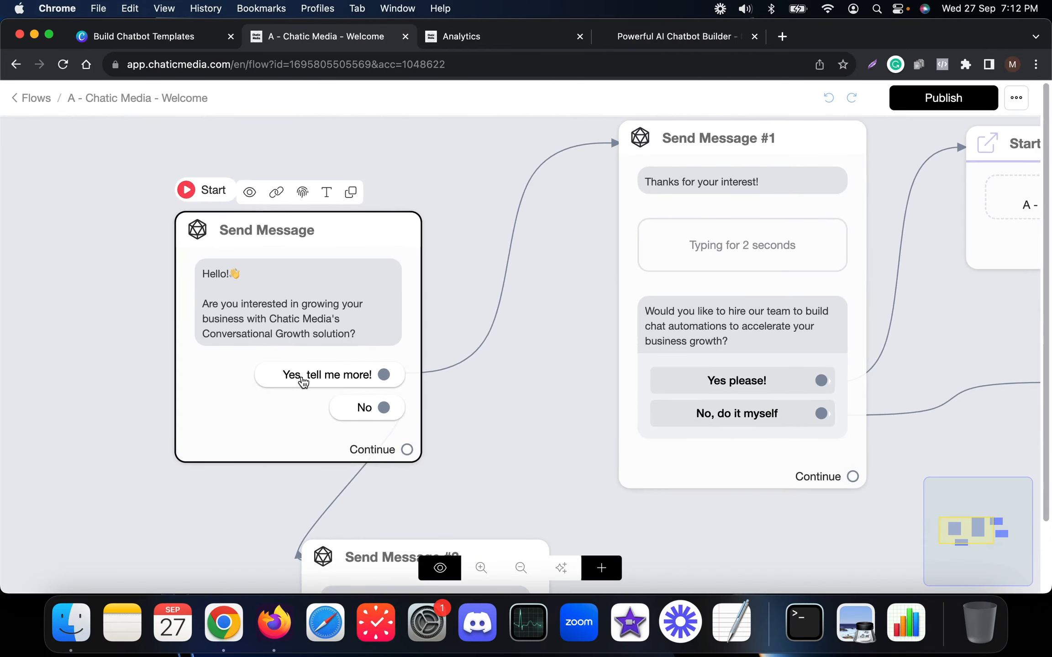
{"action": "left_click", "coordinate": [776, 225]}
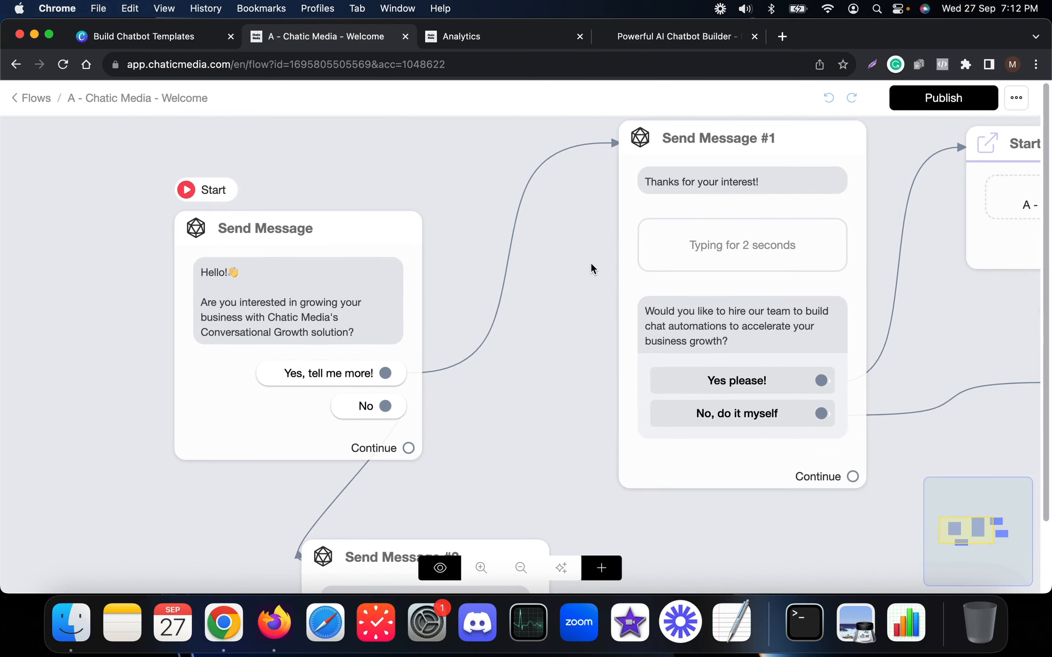
{"action": "scroll", "coordinate": [479, 274], "scroll_direction": "right", "scroll_amount": 5}
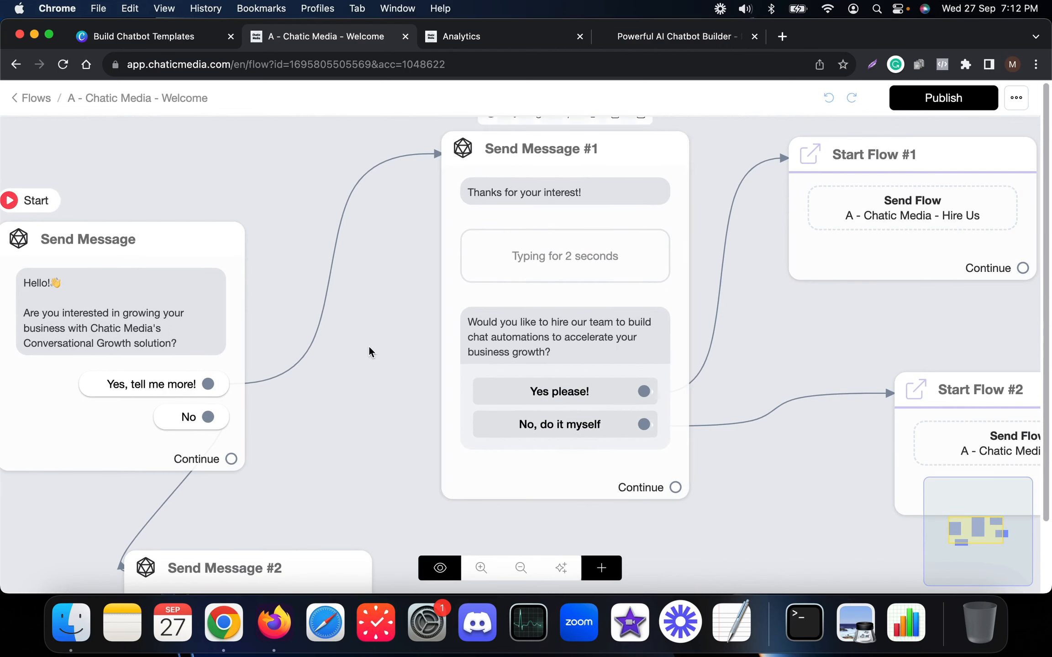
{"action": "scroll", "coordinate": [369, 352], "scroll_direction": "down", "scroll_amount": 3}
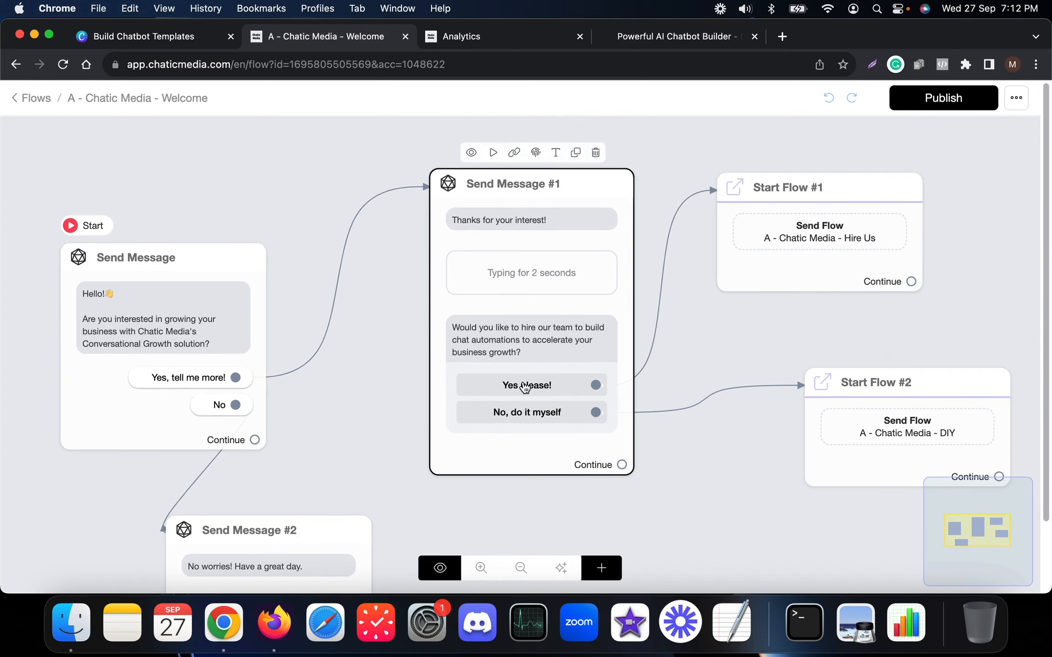
Open the 'A - Chatic Media - Hire Us' flow linked from Start Flow #1, then return to Welcome.
{"action": "left_click", "coordinate": [870, 236]}
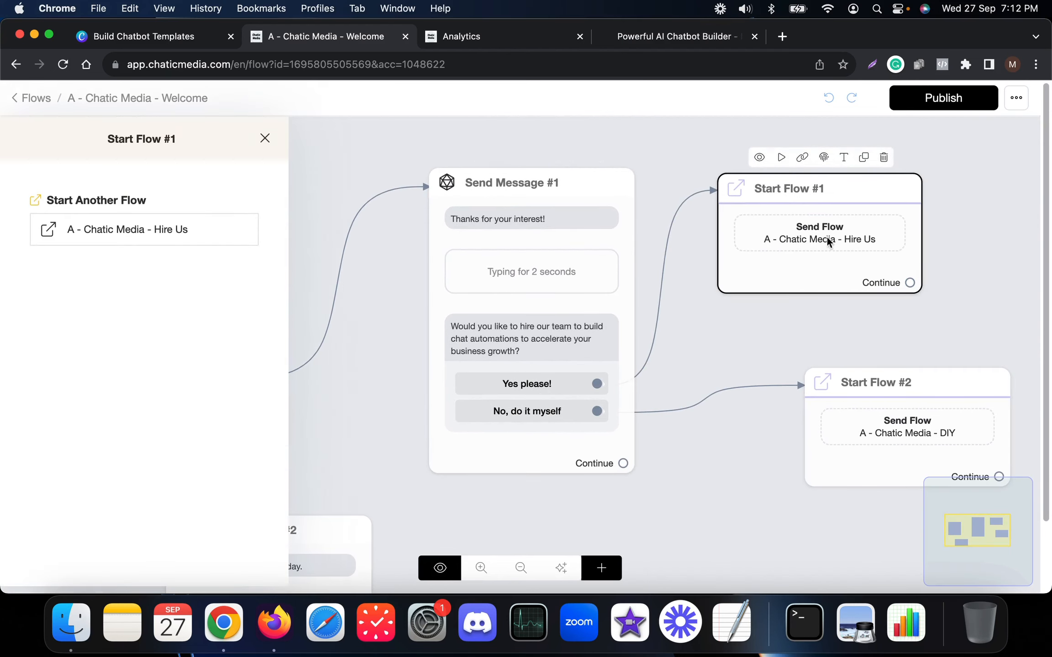
{"action": "left_click", "coordinate": [170, 240]}
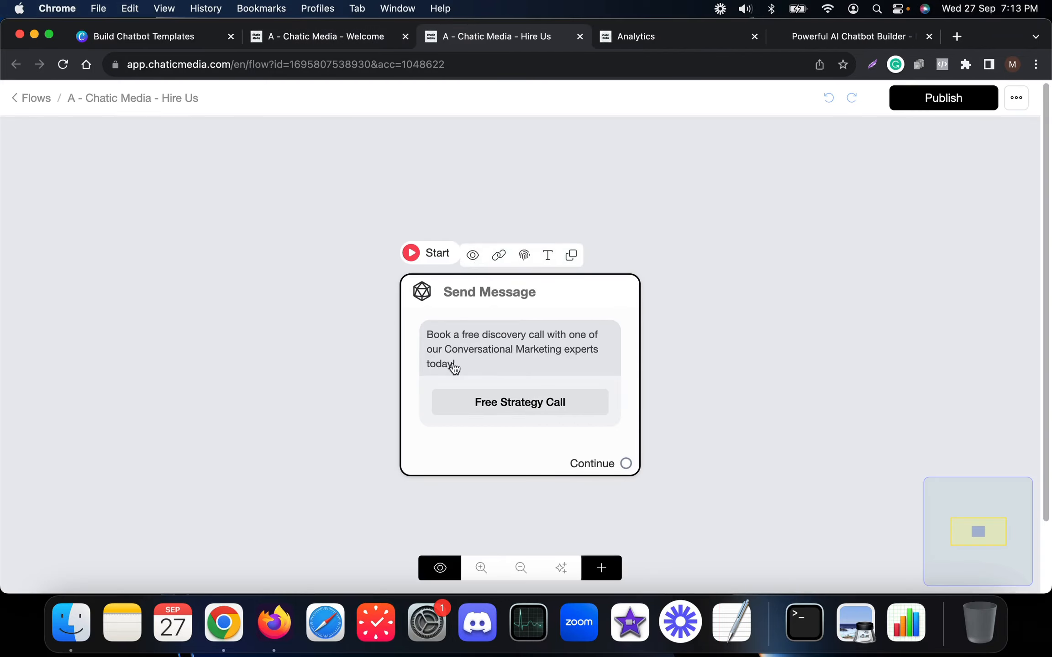
{"action": "scroll", "coordinate": [495, 356], "scroll_direction": "up", "scroll_amount": 3}
{"action": "scroll", "coordinate": [359, 335], "scroll_direction": "down", "scroll_amount": 3}
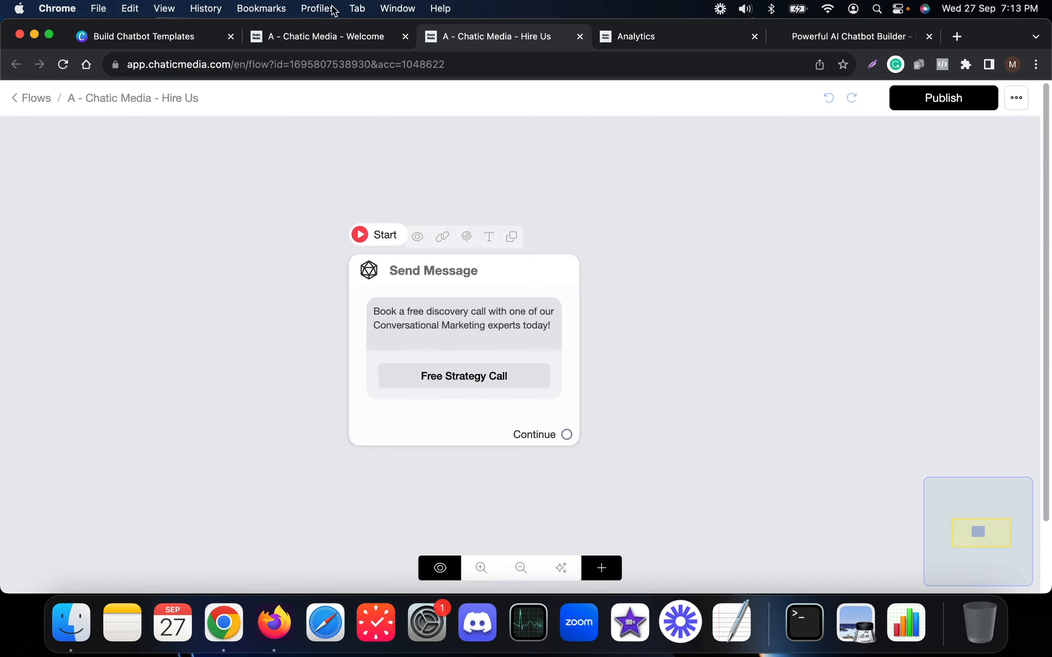
{"action": "left_click", "coordinate": [291, 41]}
Open the 'A - Chatic Media - DIY' flow from Start Flow #2, glance at the sales page, then close the panel.
{"action": "left_click", "coordinate": [886, 390]}
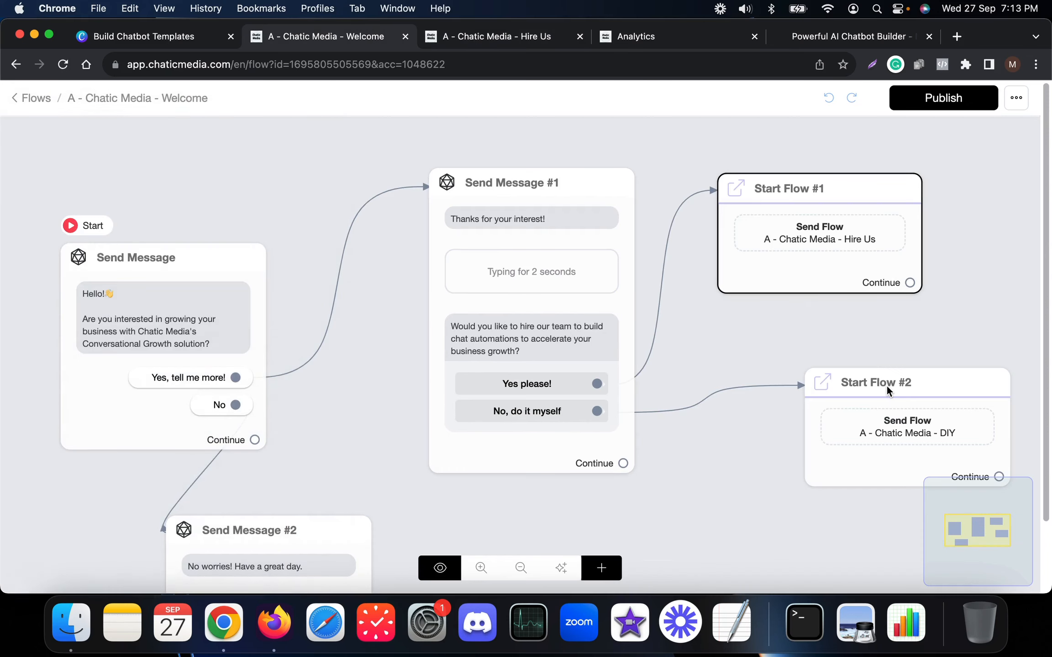
{"action": "left_click", "coordinate": [101, 222]}
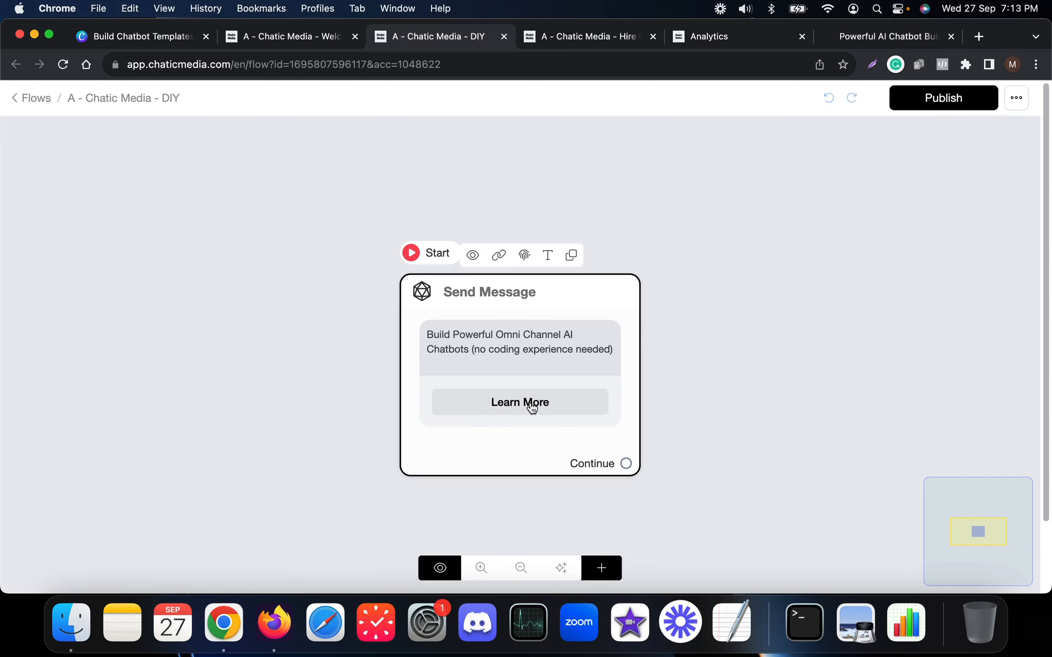
{"action": "left_click", "coordinate": [850, 36]}
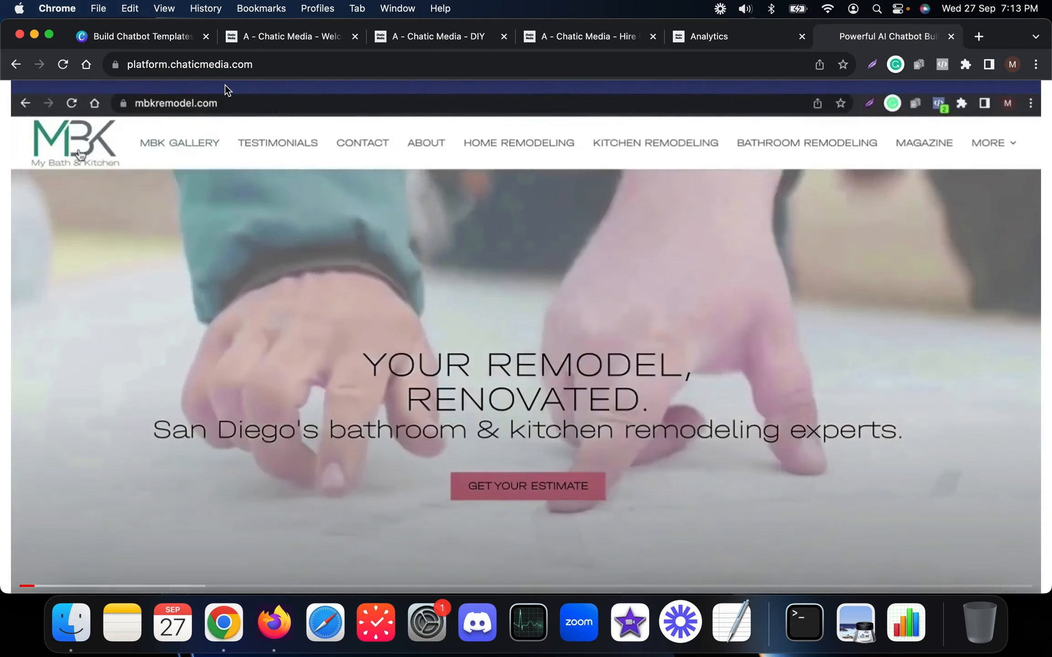
{"action": "left_click", "coordinate": [226, 64]}
{"action": "scroll", "coordinate": [255, 317], "scroll_direction": "down", "scroll_amount": 15}
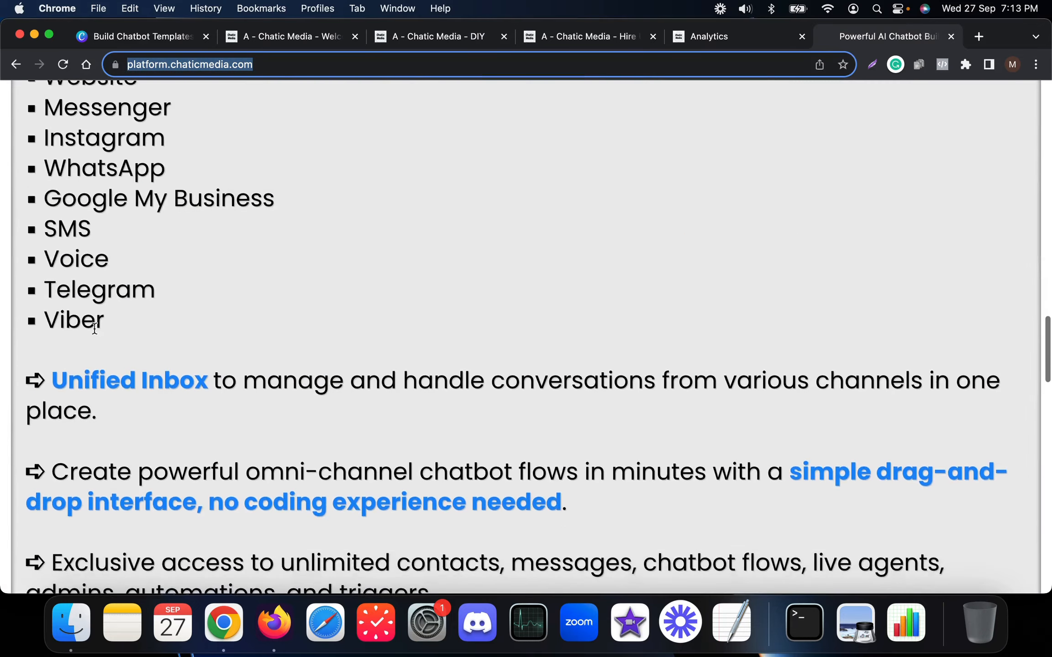
{"action": "scroll", "coordinate": [95, 328], "scroll_direction": "down", "scroll_amount": 12}
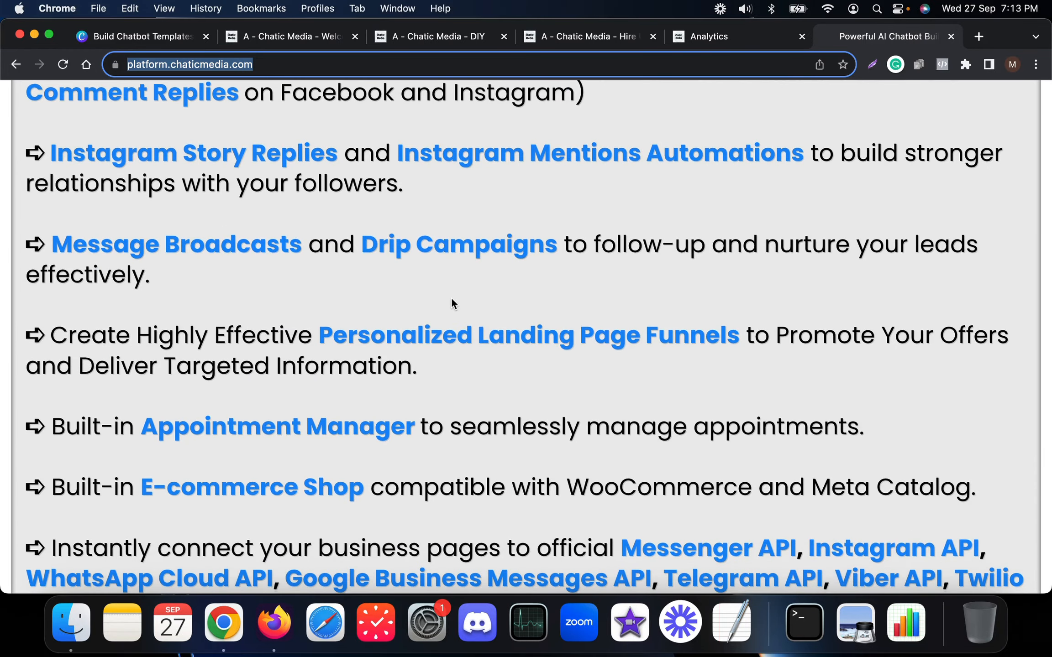
{"action": "left_click", "coordinate": [300, 39]}
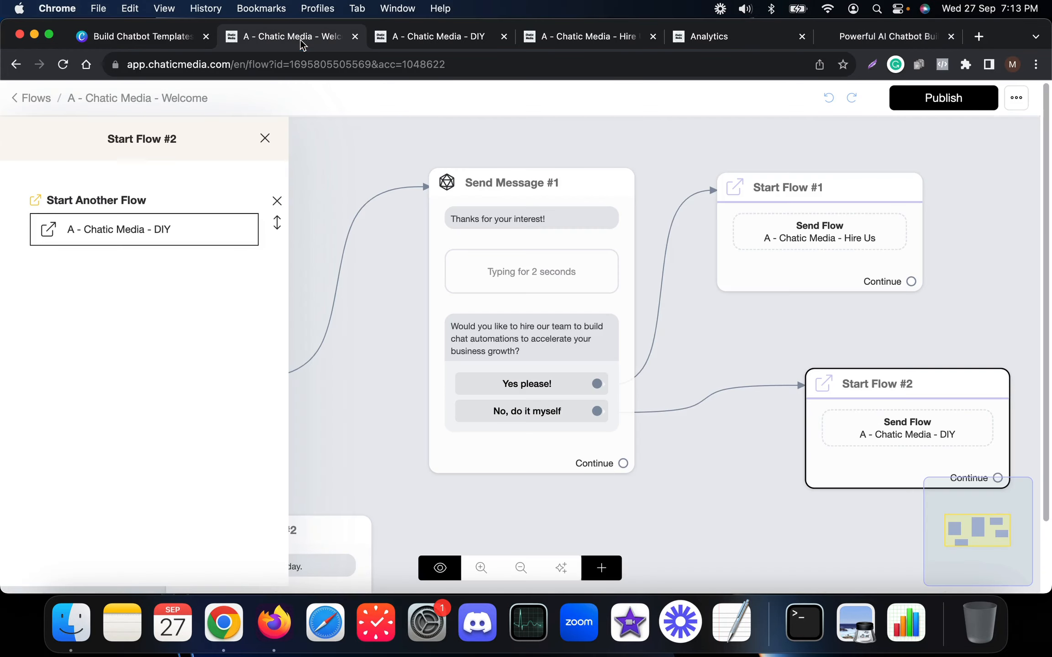
{"action": "left_click", "coordinate": [607, 153]}
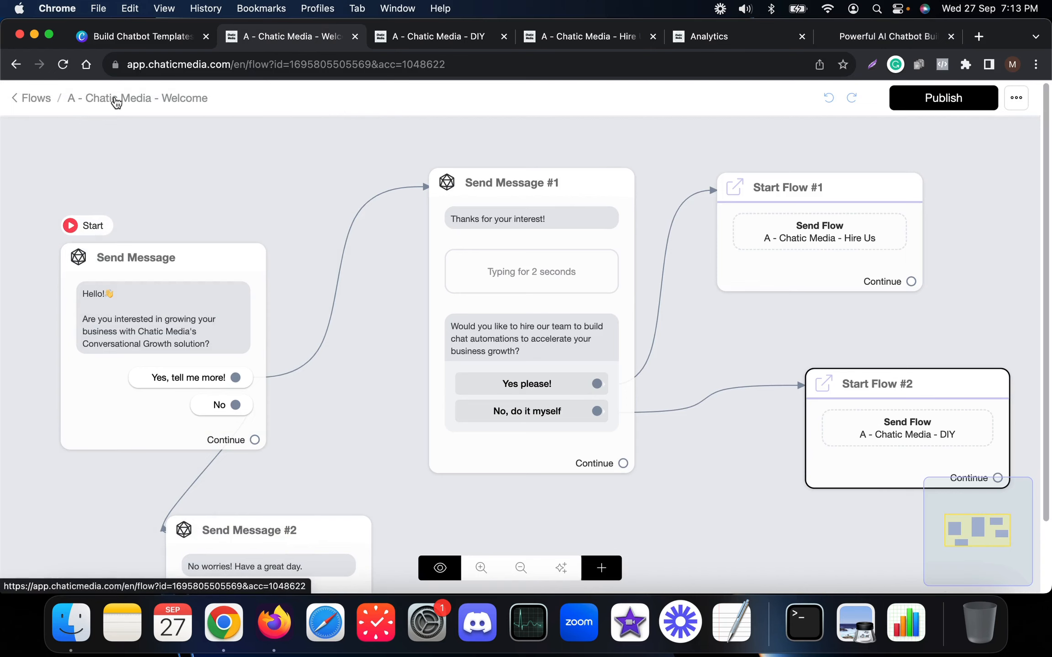
In the Test LTD account, open Flows and All Free Templates, then return to the empty root folder.
{"action": "scroll", "coordinate": [742, 334], "scroll_direction": "down", "scroll_amount": 5}
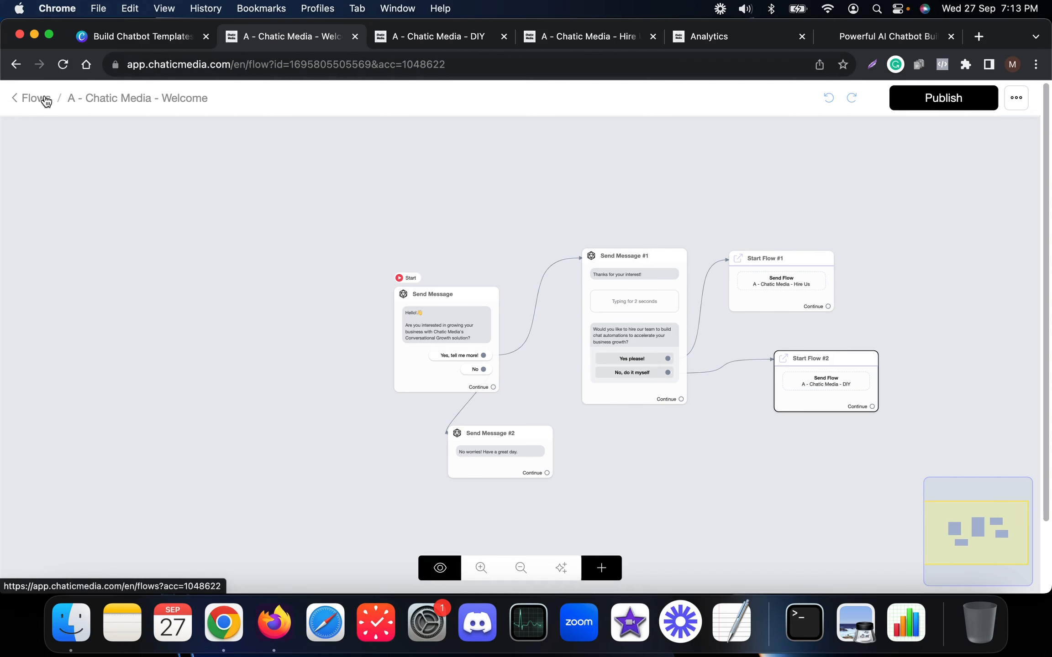
{"action": "left_click", "coordinate": [729, 38]}
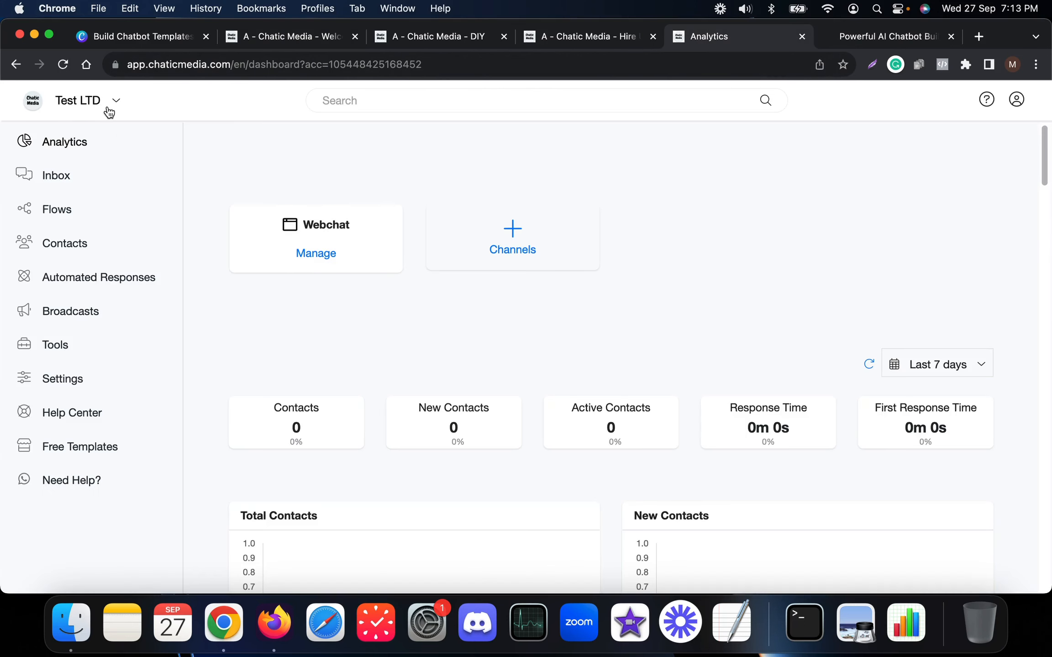
{"action": "left_click", "coordinate": [56, 219]}
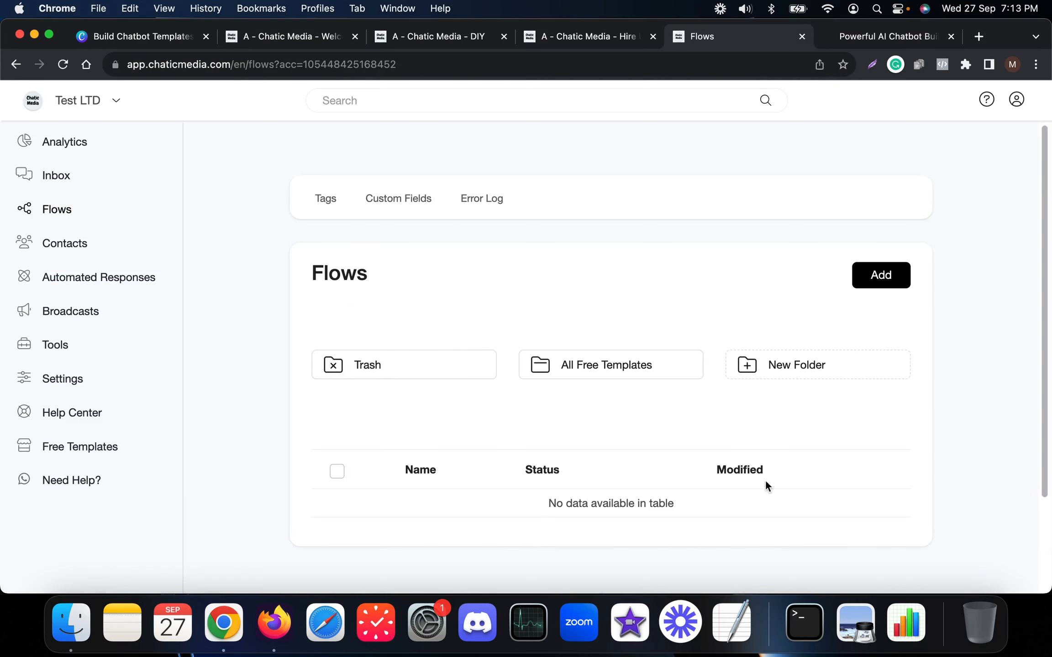
{"action": "left_click", "coordinate": [606, 365]}
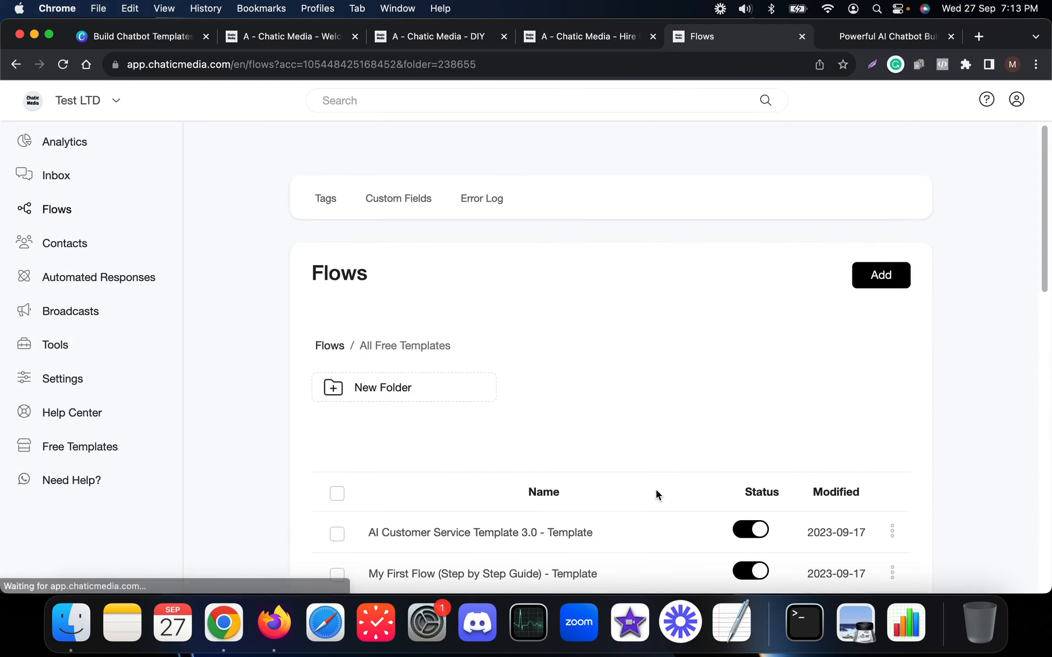
{"action": "scroll", "coordinate": [656, 490], "scroll_direction": "down", "scroll_amount": 7}
{"action": "scroll", "coordinate": [464, 404], "scroll_direction": "up", "scroll_amount": 7}
{"action": "scroll", "coordinate": [491, 461], "scroll_direction": "down", "scroll_amount": 15}
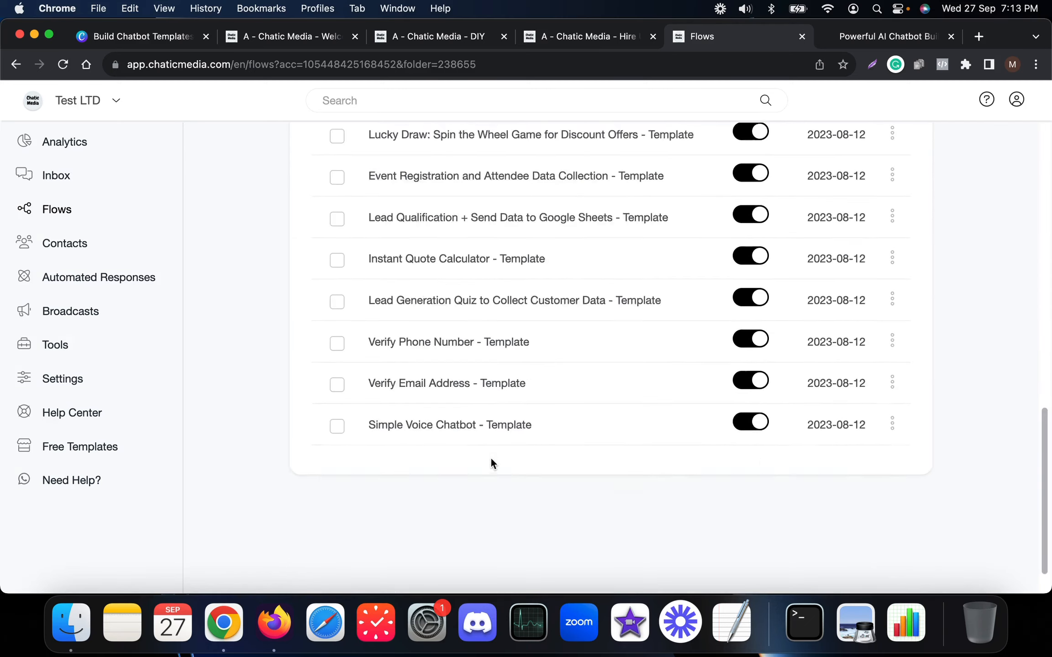
{"action": "scroll", "coordinate": [491, 457], "scroll_direction": "up", "scroll_amount": 15}
{"action": "left_click", "coordinate": [330, 346]}
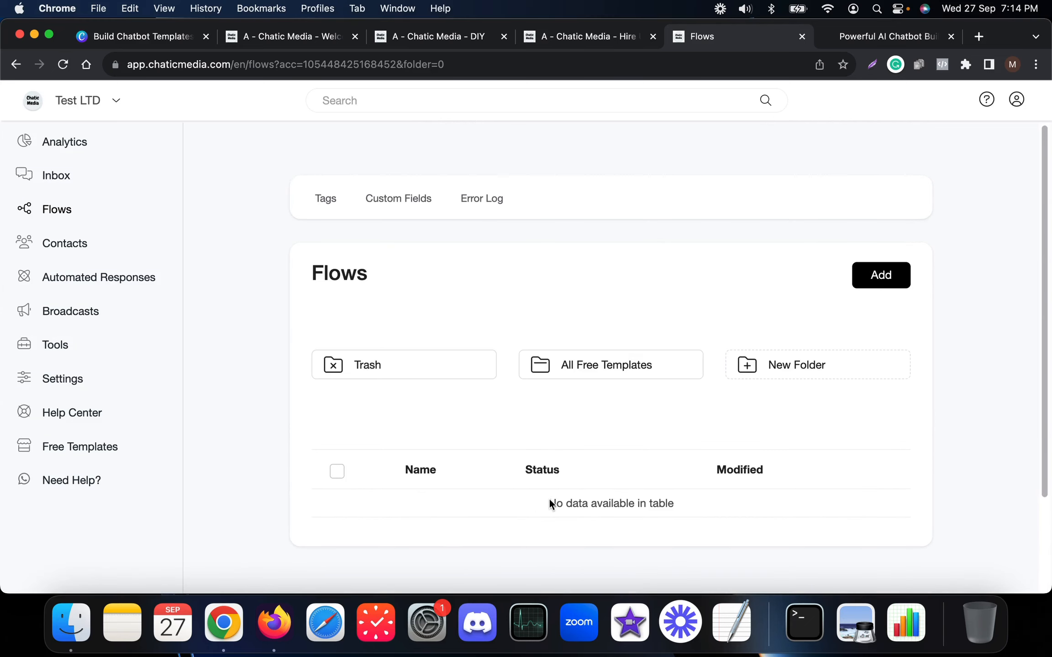
{"action": "left_click_drag", "start_coordinate": [549, 499], "coordinate": [728, 499]}
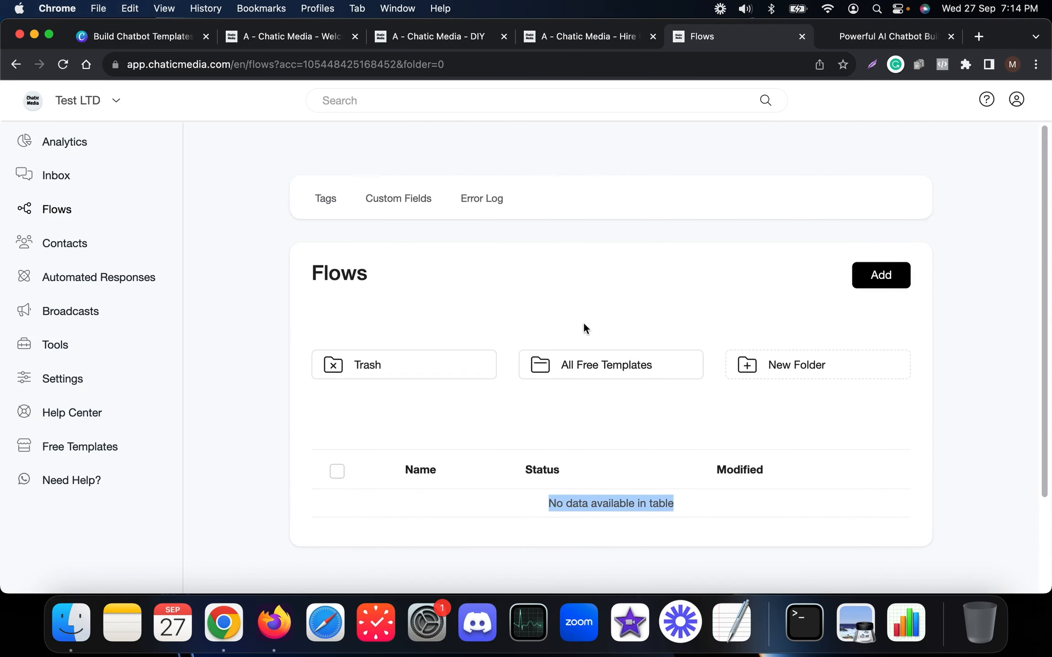
Go from the Hire Us flow to the Chatic Media flows list and close the Welcome editor tab.
{"action": "left_click", "coordinate": [589, 37]}
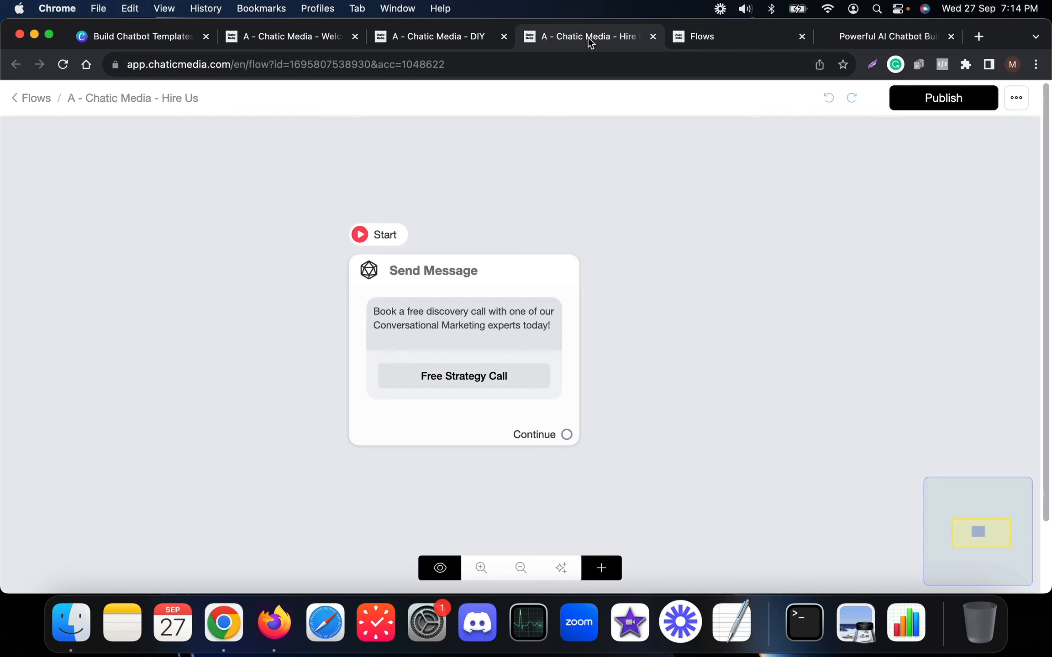
{"action": "left_click", "coordinate": [25, 100]}
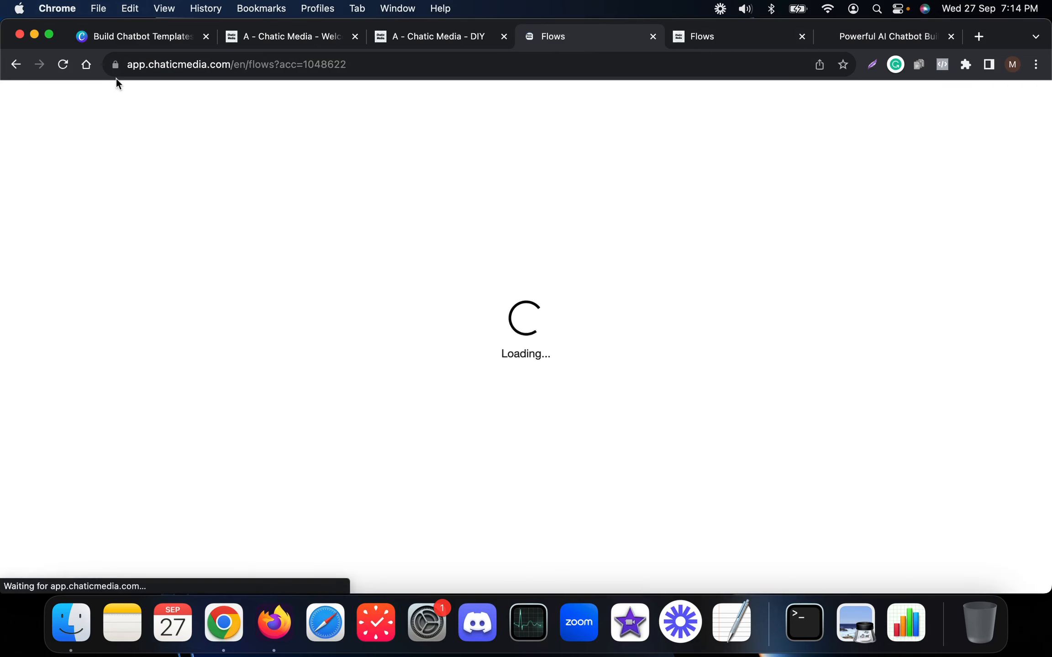
{"action": "left_click", "coordinate": [349, 41]}
{"action": "left_click", "coordinate": [355, 36]}
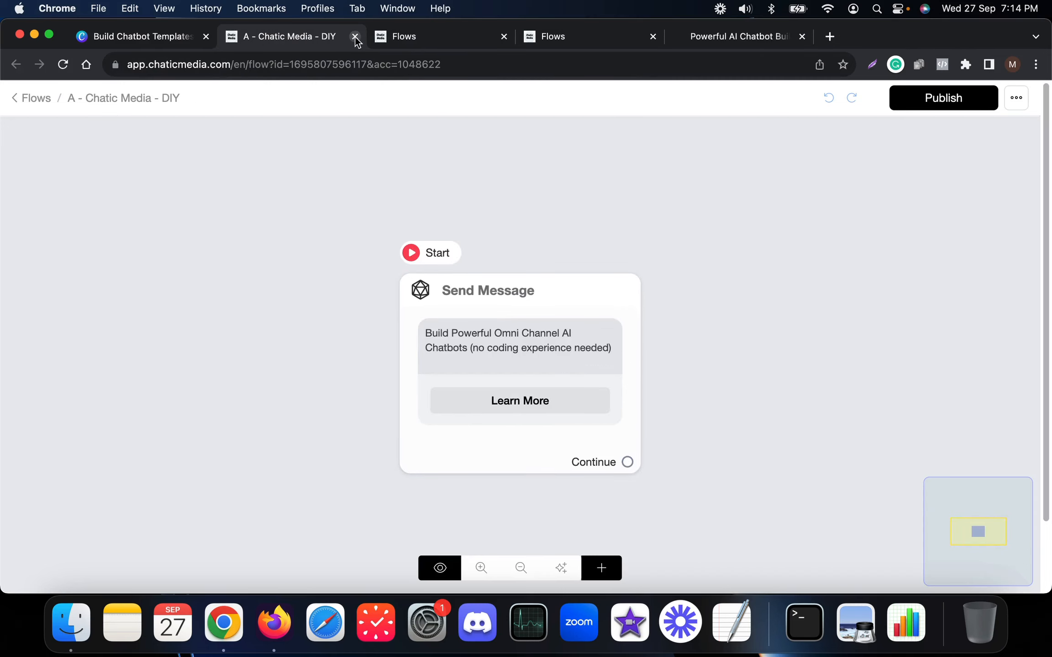
Compare the Chatic Media flows list (Welcome, DIY, Hire Us) with Test LTD's empty flows list.
{"action": "left_click", "coordinate": [413, 35]}
{"action": "scroll", "coordinate": [432, 447], "scroll_direction": "down", "scroll_amount": 3}
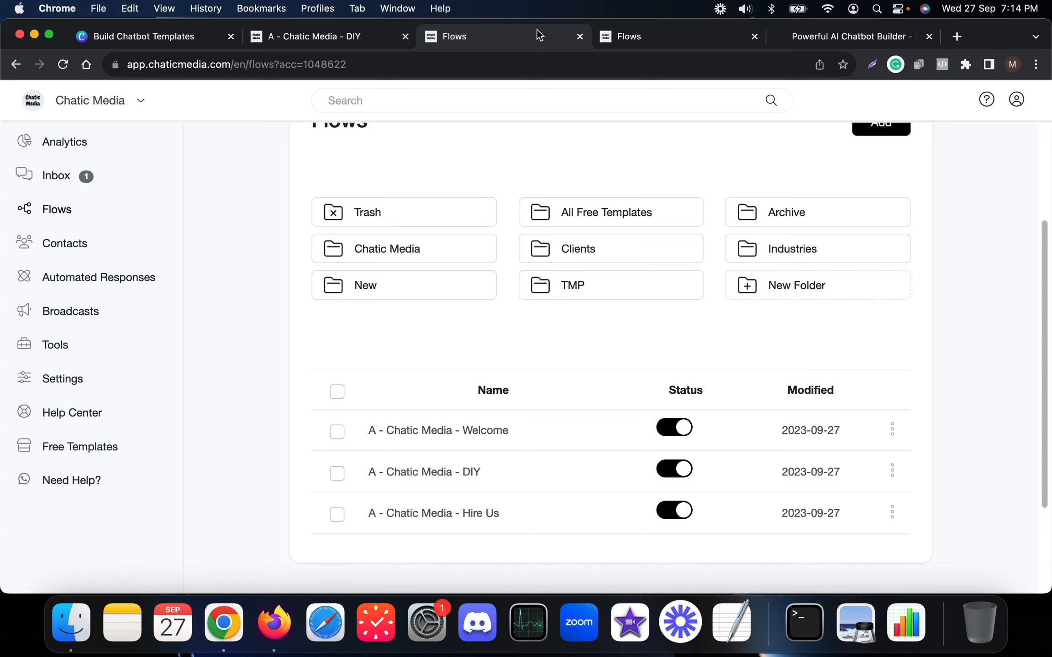
{"action": "left_click", "coordinate": [629, 41]}
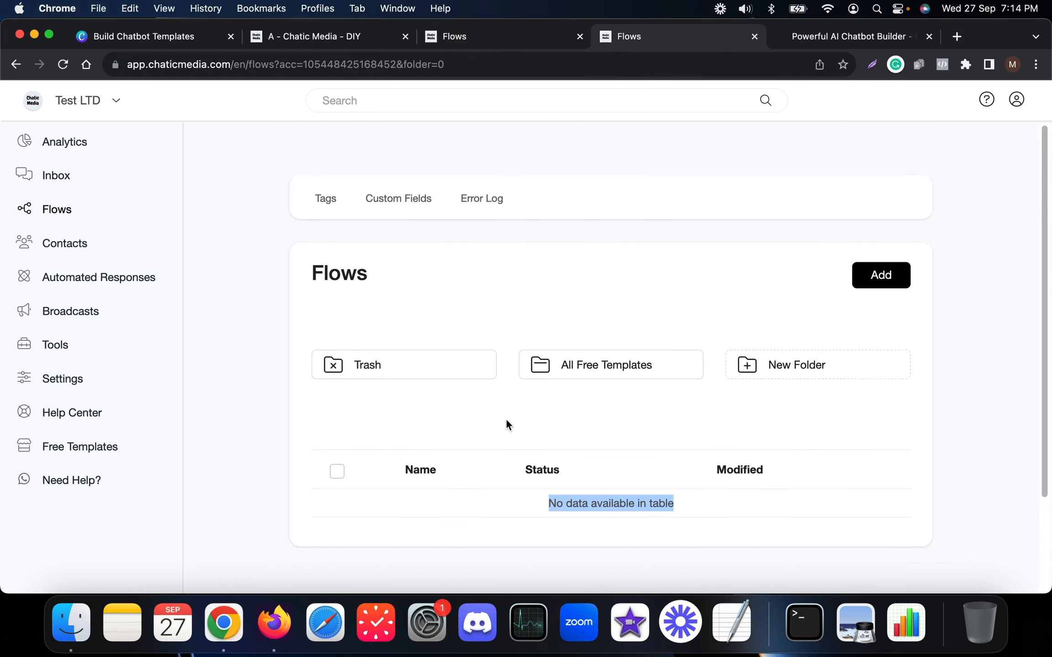
{"action": "left_click", "coordinate": [503, 43]}
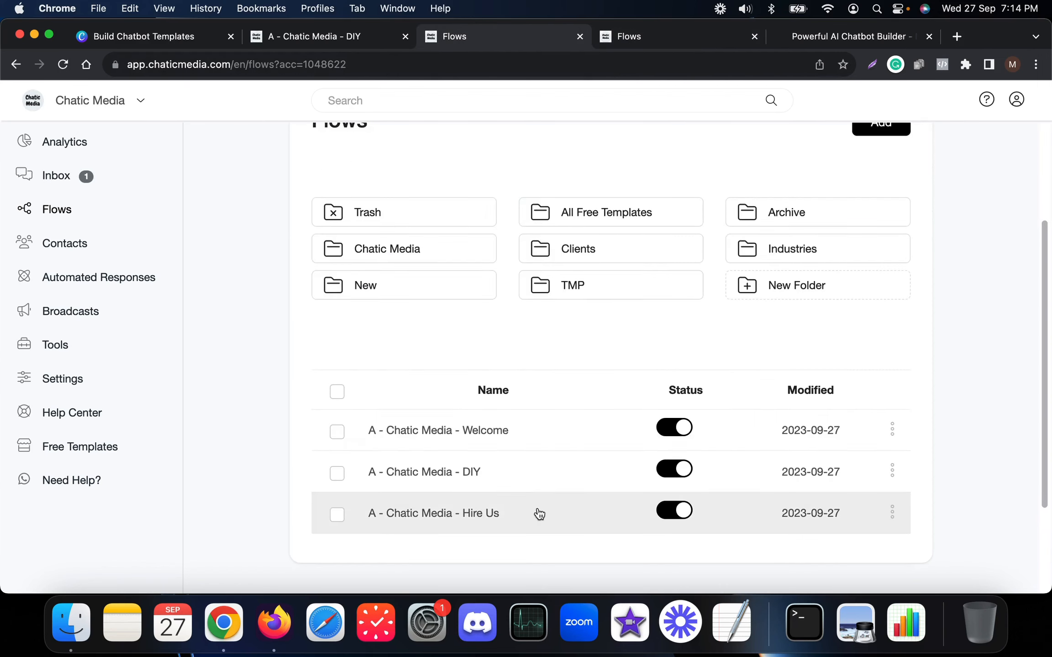
{"action": "scroll", "coordinate": [536, 512], "scroll_direction": "down", "scroll_amount": 3}
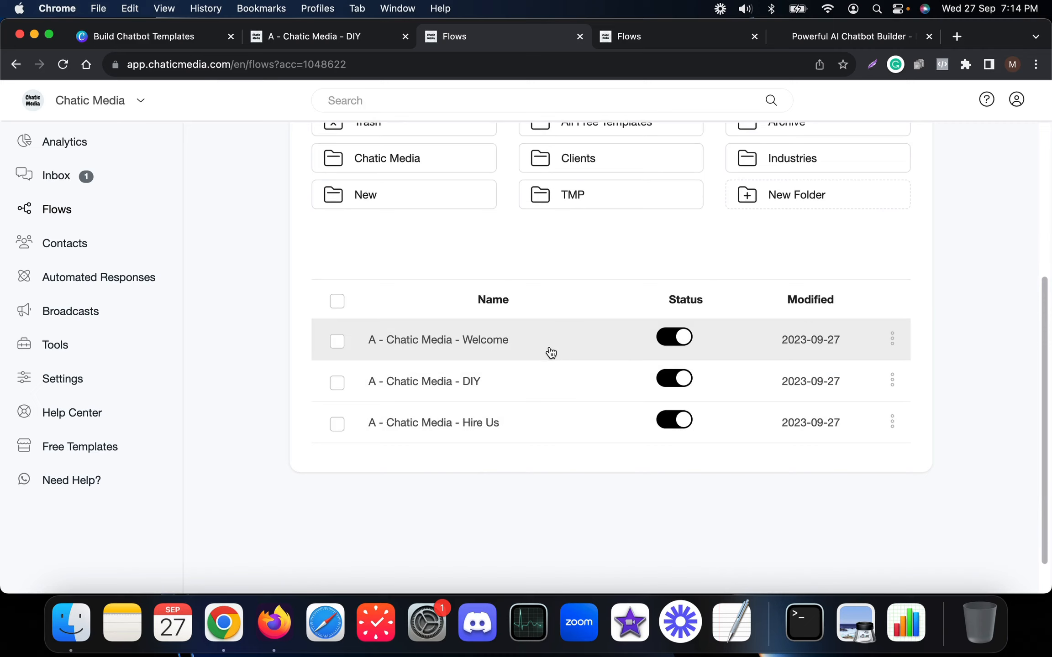
Copy the Welcome flow to the Test LTD account, then confirm Test LTD's flows list is still empty.
{"action": "left_click", "coordinate": [892, 339]}
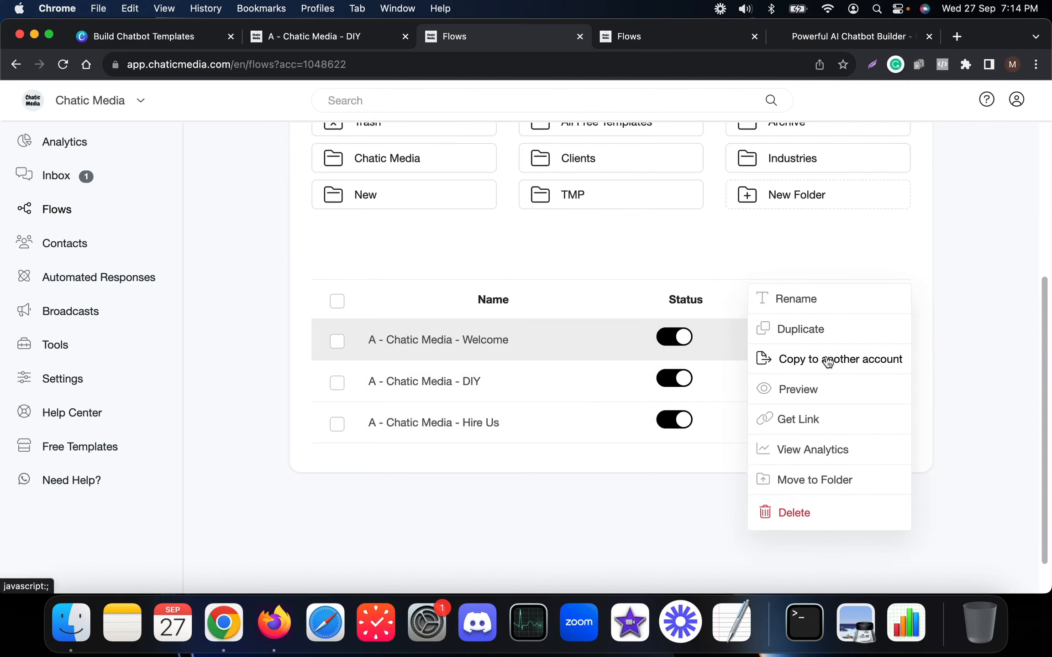
{"action": "left_click", "coordinate": [887, 364]}
{"action": "left_click", "coordinate": [504, 181]}
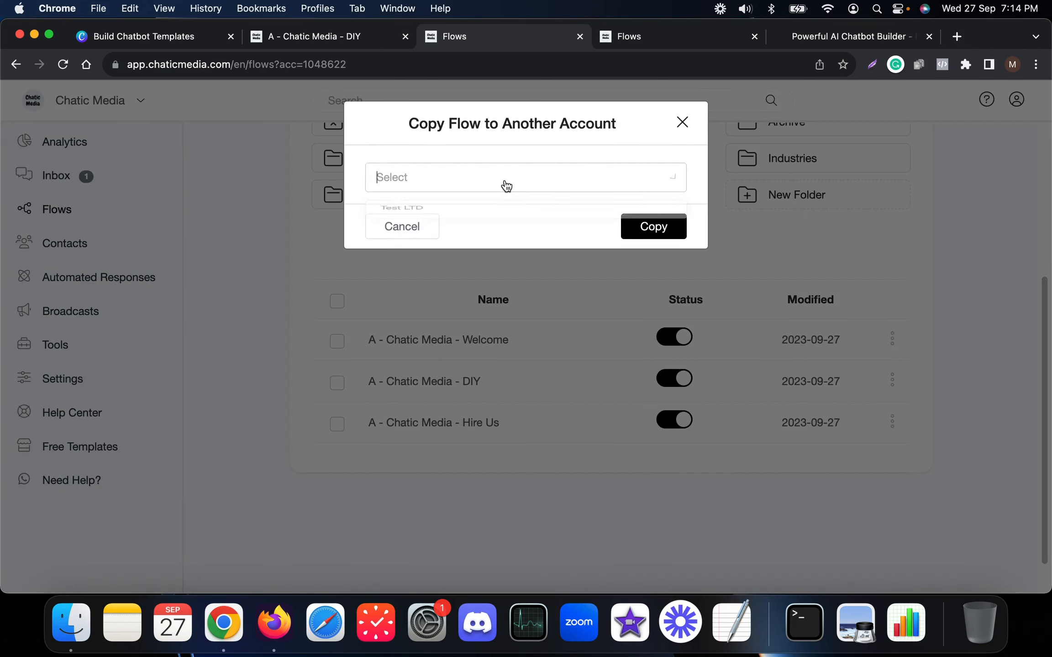
{"action": "left_click", "coordinate": [439, 223]}
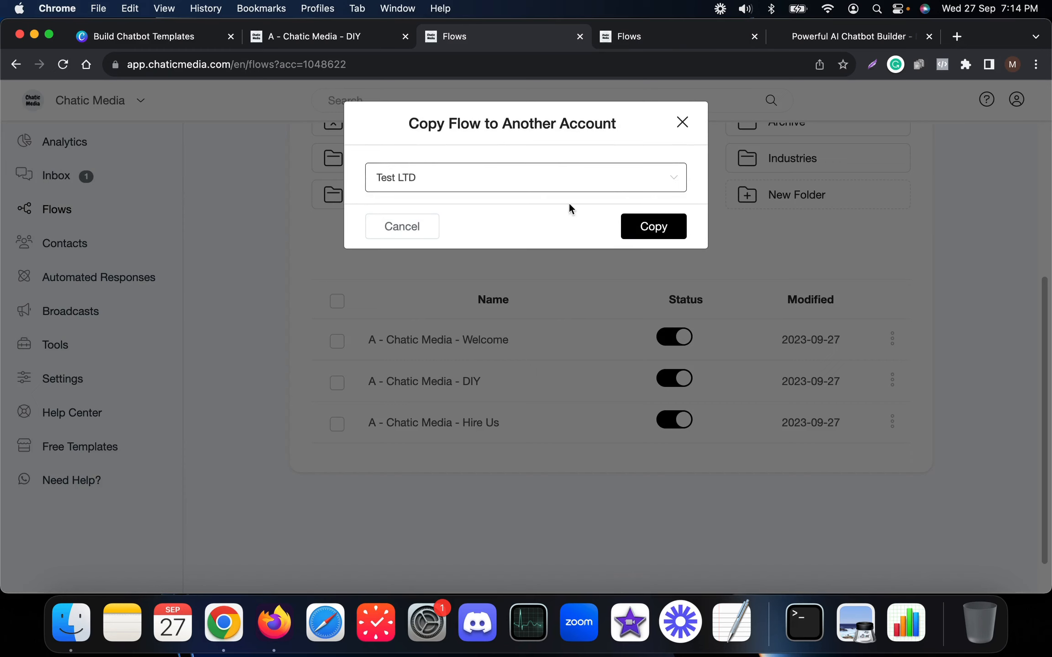
{"action": "left_click", "coordinate": [405, 231]}
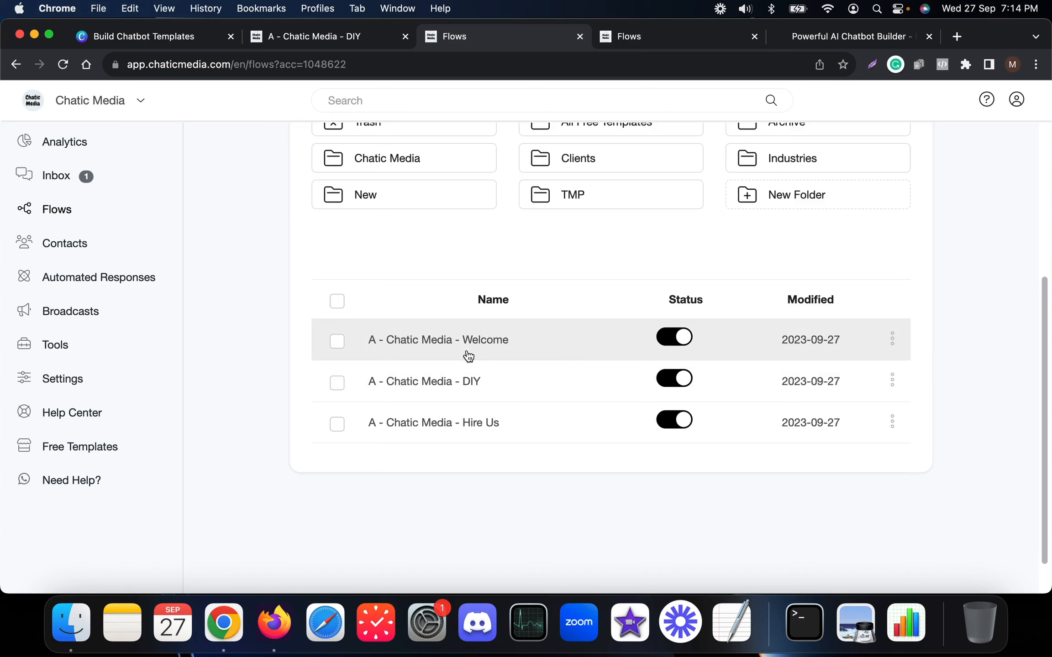
{"action": "left_click", "coordinate": [639, 41]}
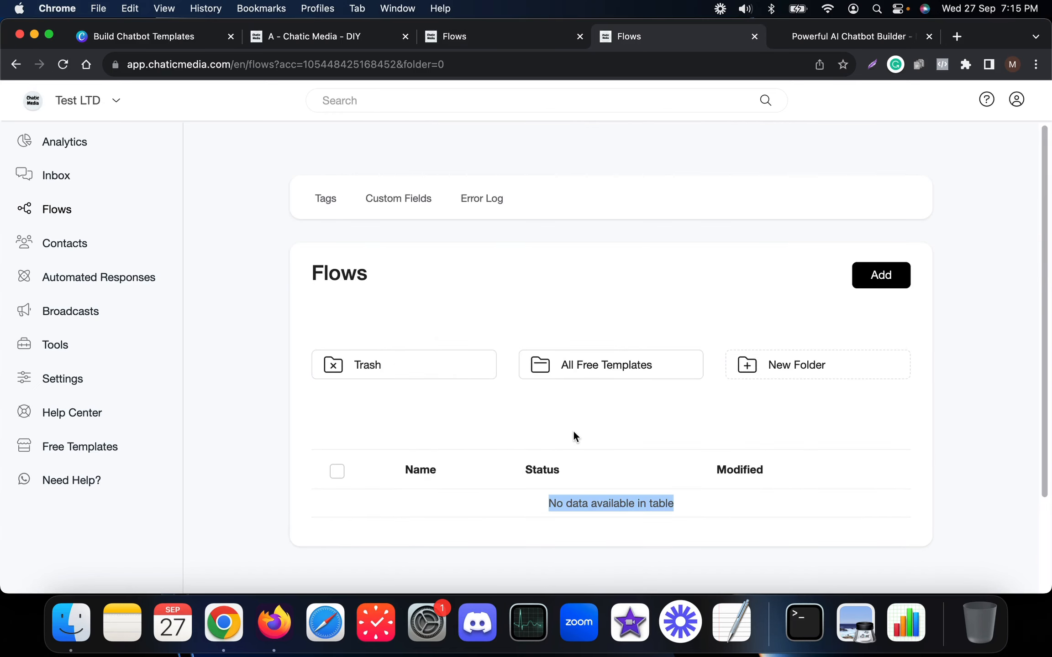
{"action": "left_click", "coordinate": [469, 44]}
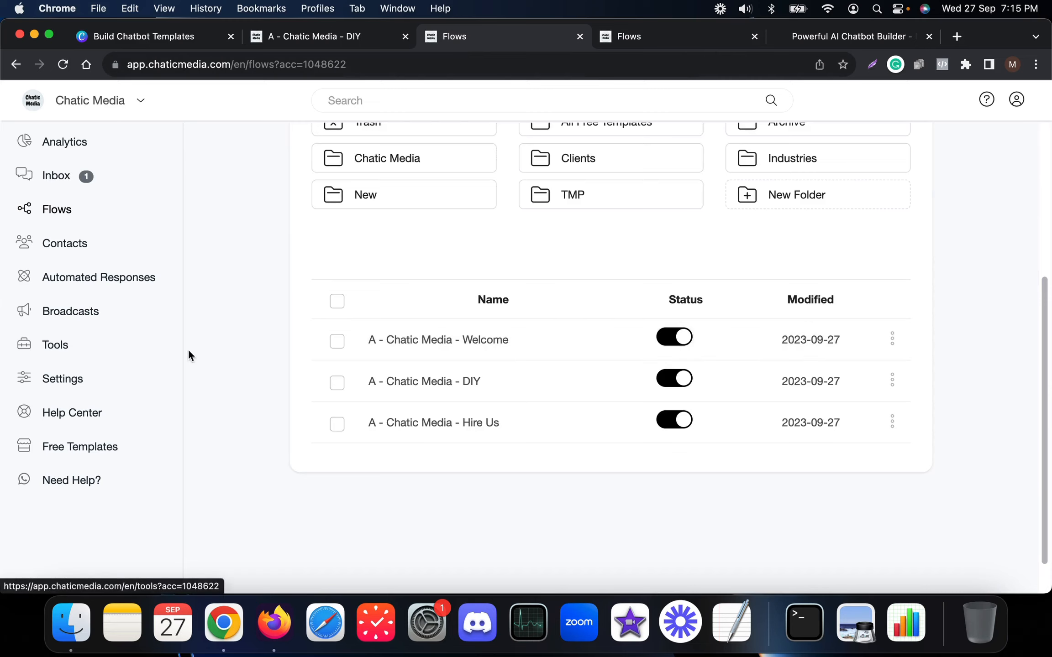
Create a new template named 'TEST' from Tools > Templates.
{"action": "left_click", "coordinate": [55, 347]}
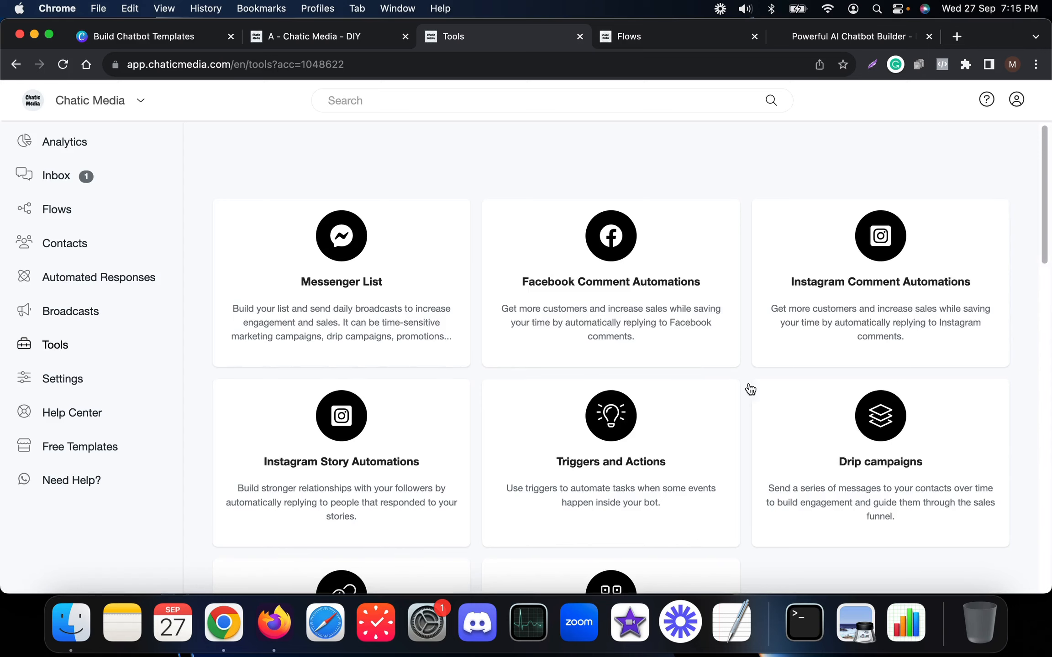
{"action": "scroll", "coordinate": [751, 389], "scroll_direction": "down", "scroll_amount": 10}
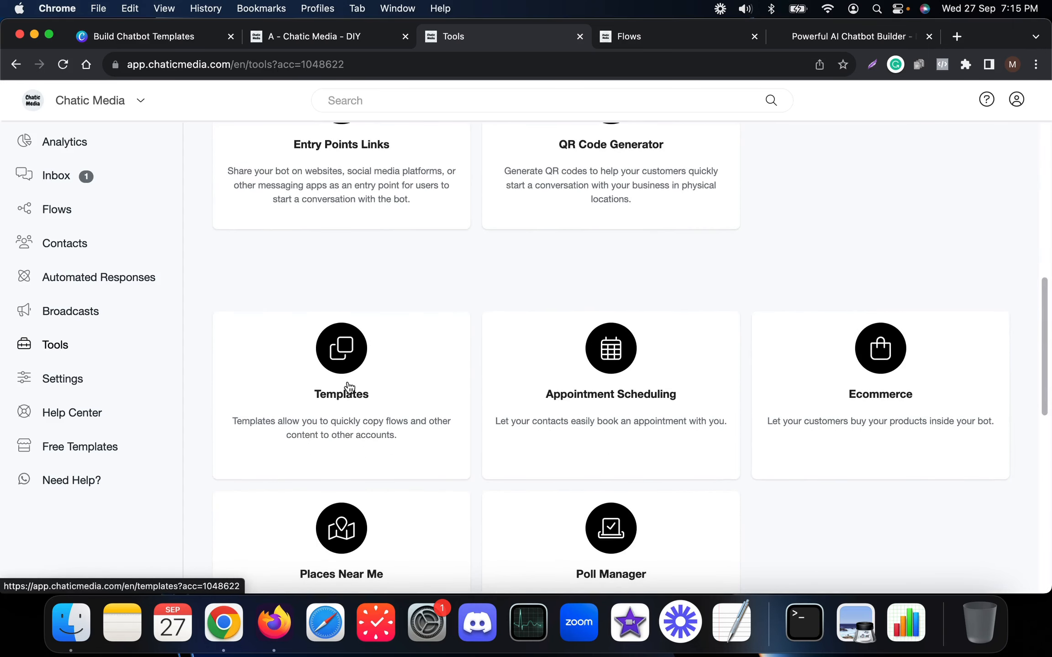
{"action": "left_click", "coordinate": [347, 396]}
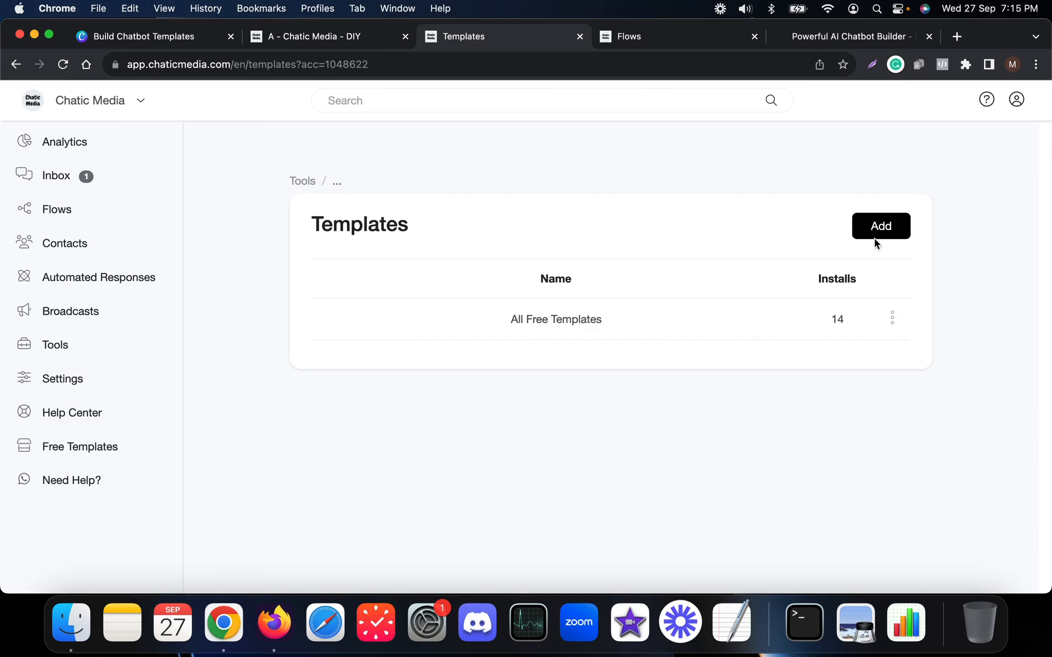
{"action": "left_click", "coordinate": [888, 233]}
{"action": "left_click", "coordinate": [438, 176]}
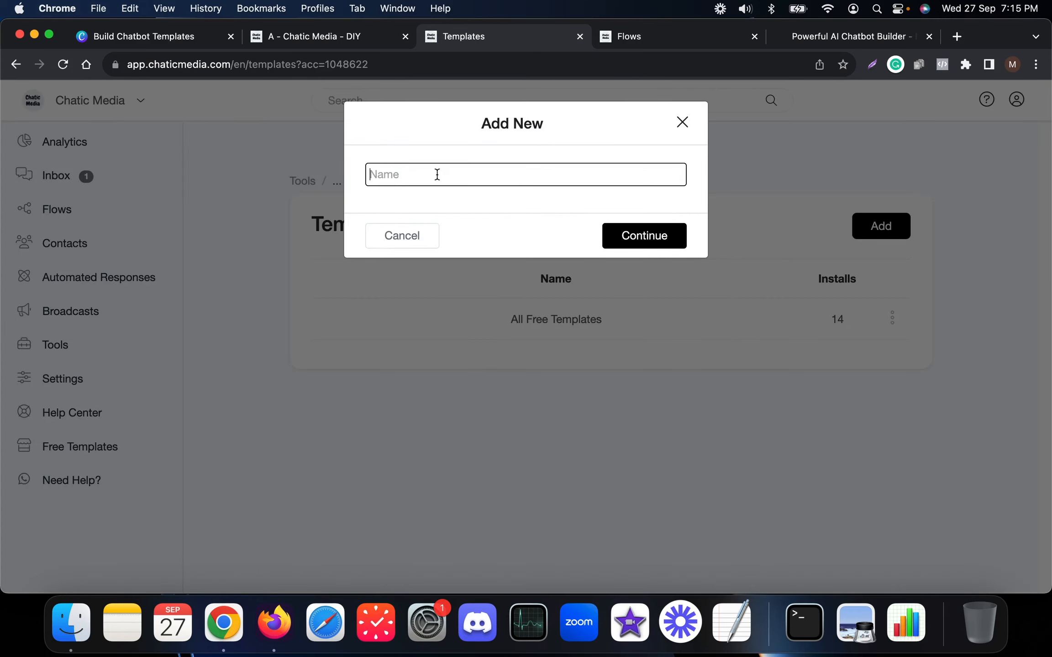
{"action": "type", "text": "TEST"}
{"action": "left_click", "coordinate": [668, 244]}
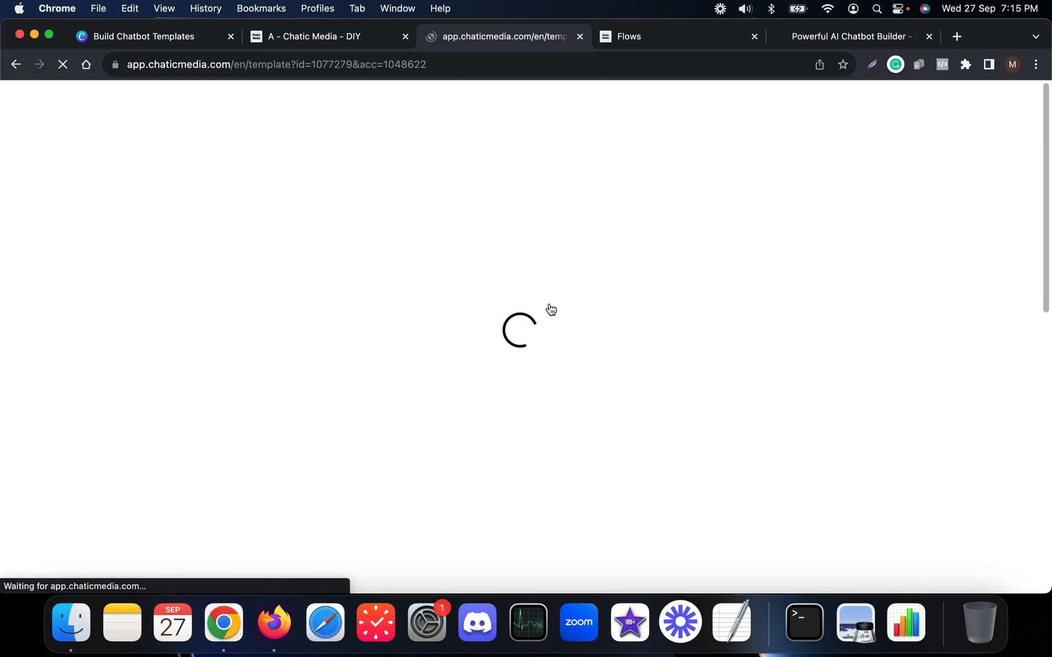
Return from the DIY flow to the TEST template page and review its Template Contents.
{"action": "left_click", "coordinate": [318, 27]}
{"action": "left_click", "coordinate": [38, 98]}
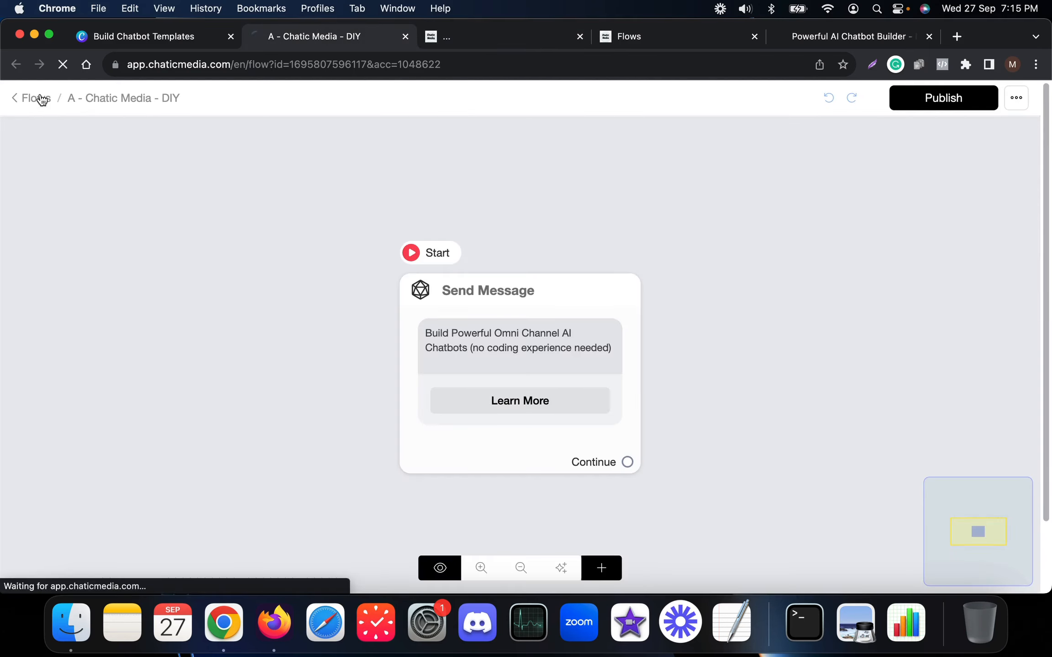
{"action": "left_click", "coordinate": [476, 27]}
{"action": "double_click", "coordinate": [292, 252]}
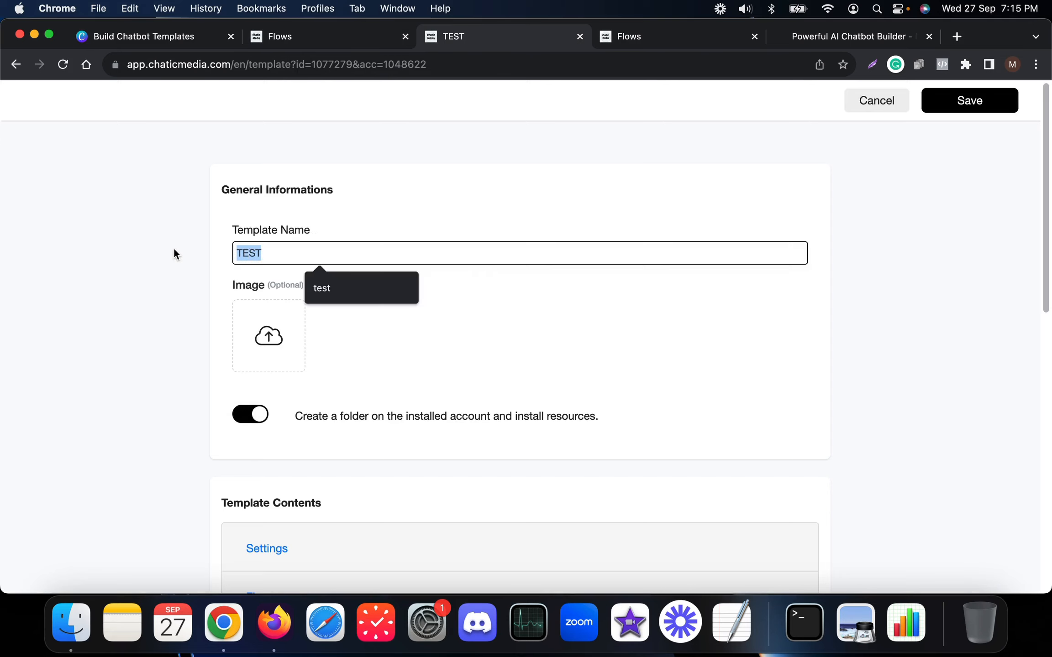
{"action": "scroll", "coordinate": [178, 399], "scroll_direction": "down", "scroll_amount": 3}
{"action": "scroll", "coordinate": [268, 283], "scroll_direction": "down", "scroll_amount": 5}
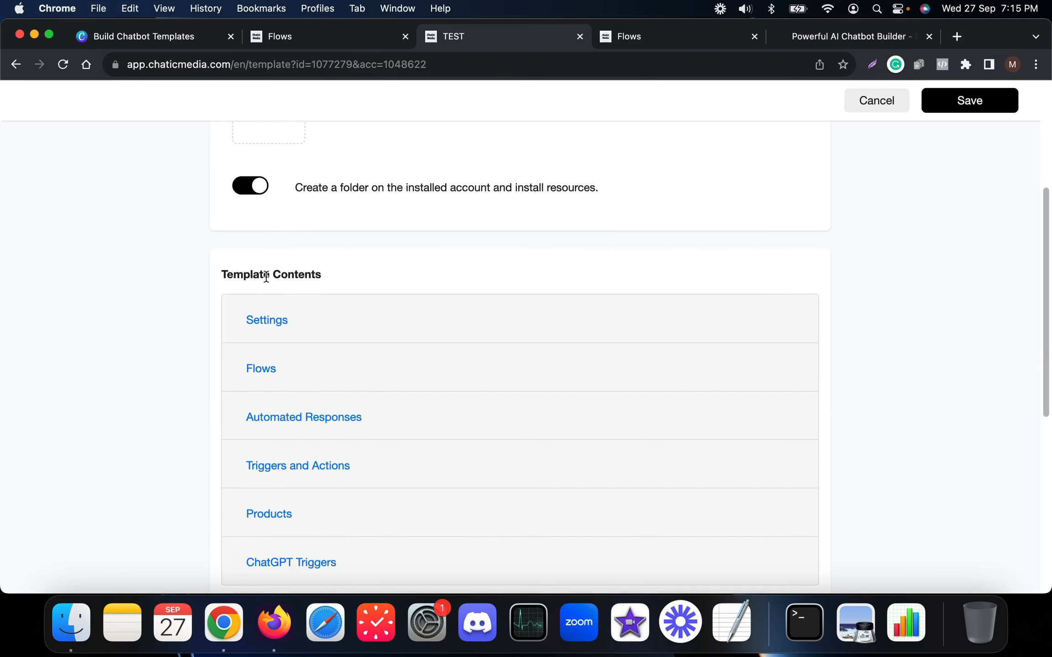
Expand Flows under the TEST template contents, comparing both accounts' flows lists.
{"action": "left_click", "coordinate": [262, 368]}
{"action": "scroll", "coordinate": [264, 376], "scroll_direction": "down", "scroll_amount": 4}
{"action": "scroll", "coordinate": [347, 372], "scroll_direction": "up", "scroll_amount": 2}
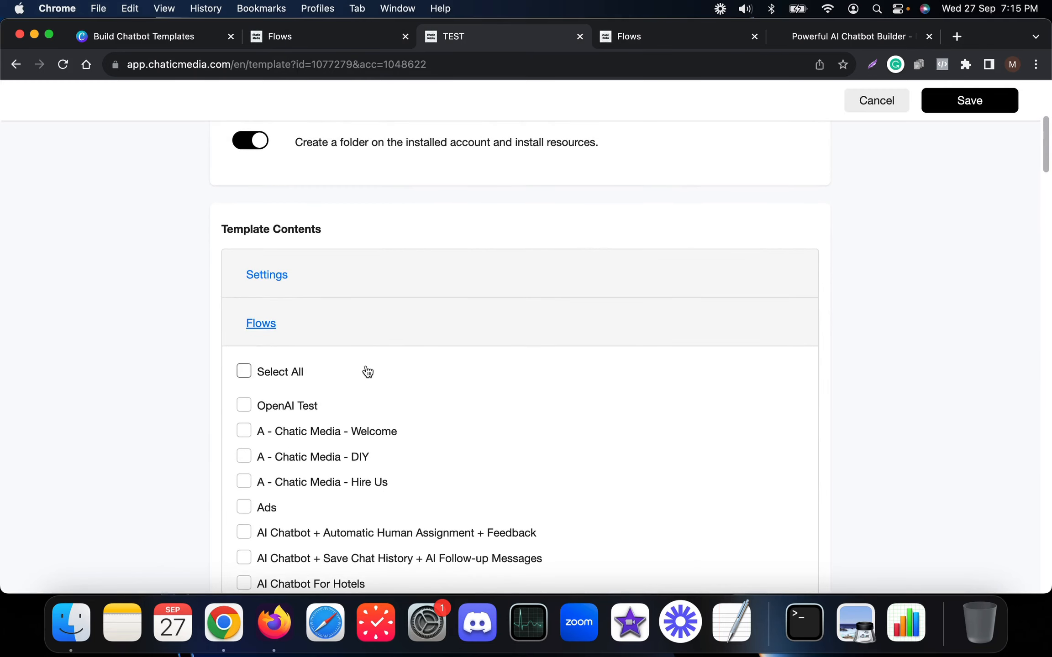
{"action": "left_click", "coordinate": [305, 34]}
{"action": "scroll", "coordinate": [383, 293], "scroll_direction": "down", "scroll_amount": 5}
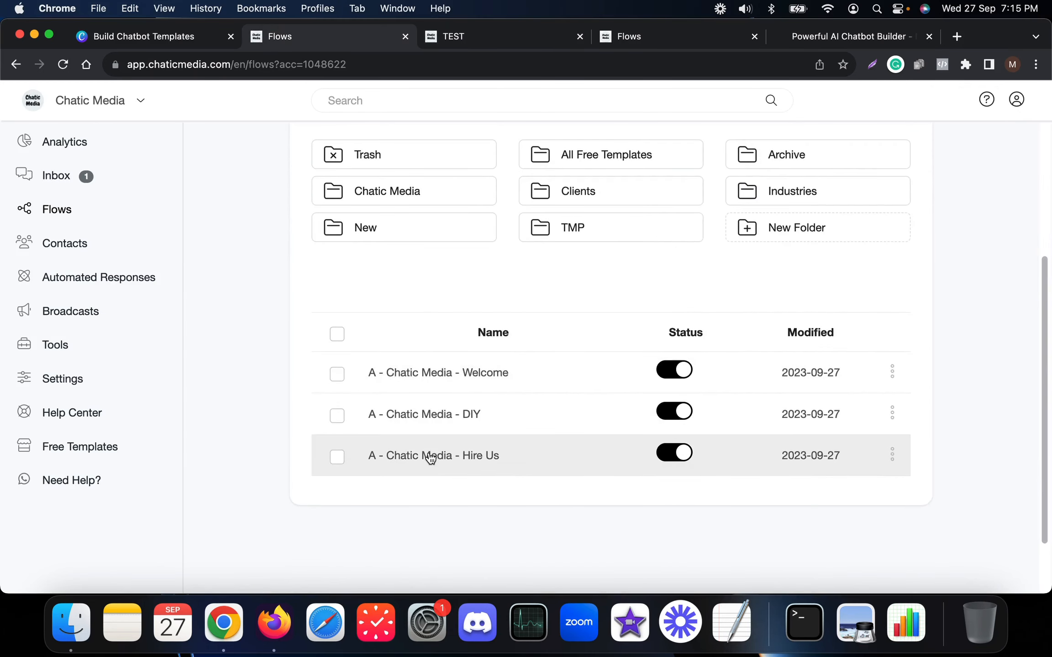
{"action": "left_click", "coordinate": [646, 45]}
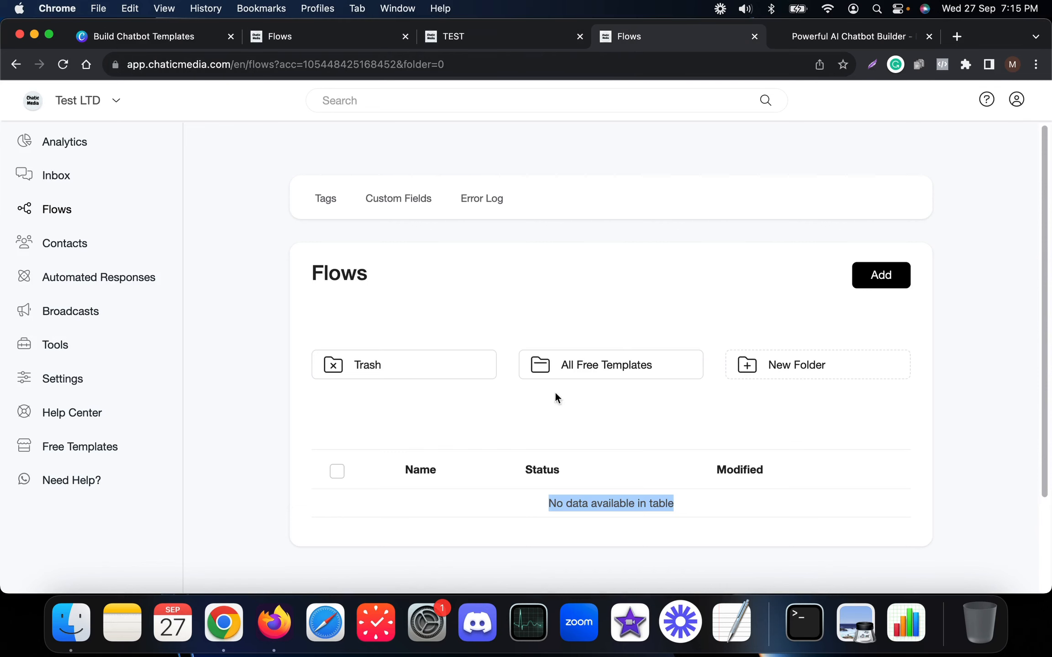
{"action": "left_click", "coordinate": [344, 38]}
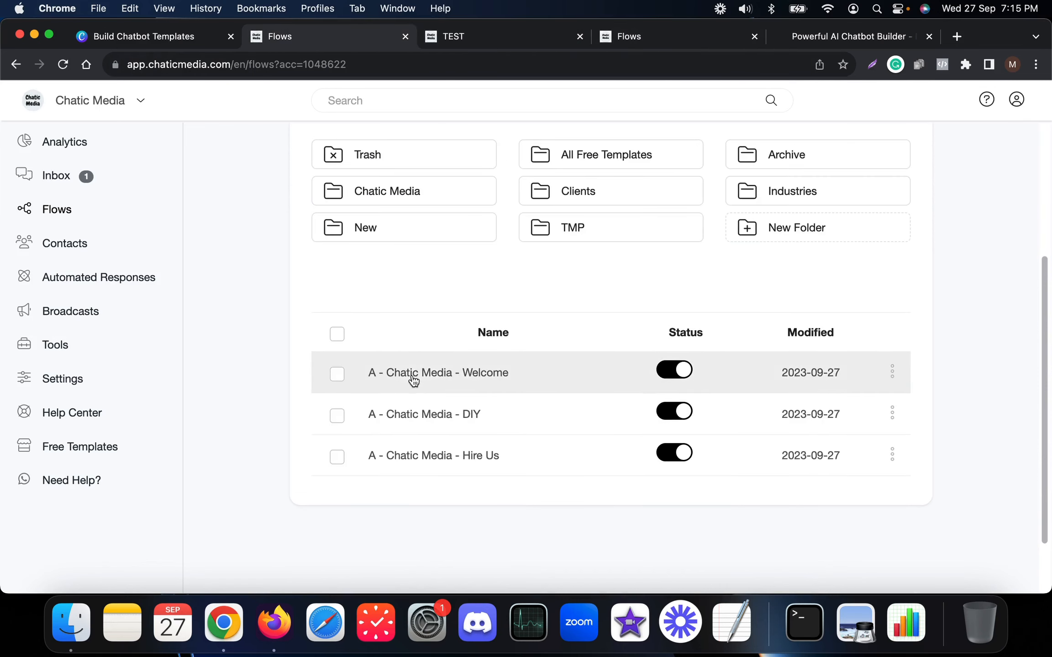
{"action": "left_click", "coordinate": [484, 40]}
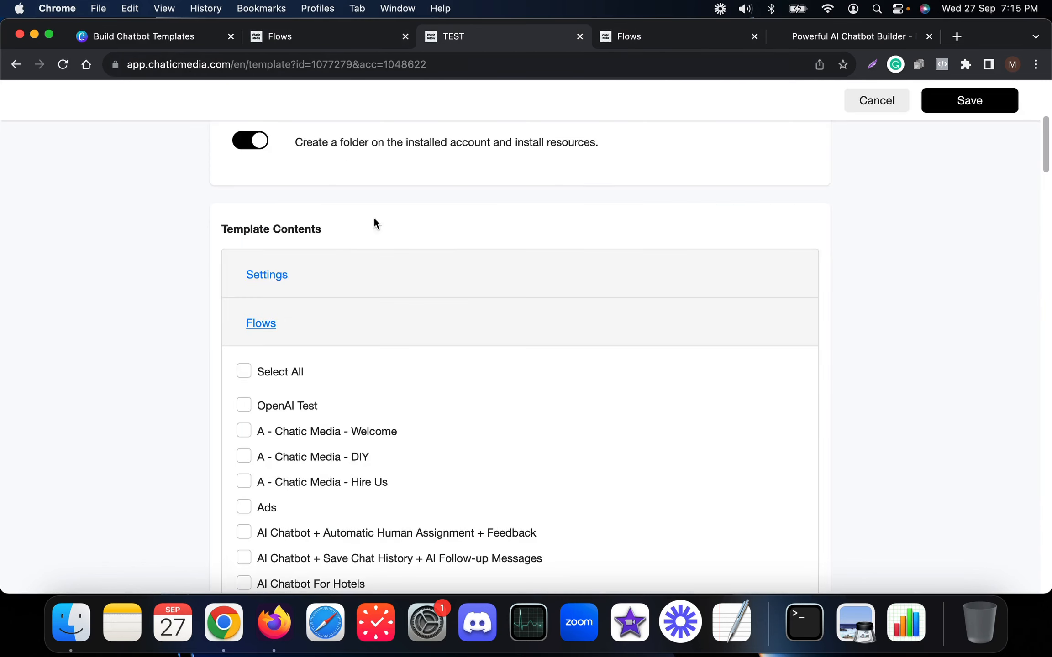
{"action": "scroll", "coordinate": [376, 223], "scroll_direction": "down", "scroll_amount": 3}
Include the Welcome, DIY and Hire Us flows in TEST, each with View/Edit turned off.
{"action": "left_click", "coordinate": [243, 357]}
{"action": "left_click", "coordinate": [244, 379]}
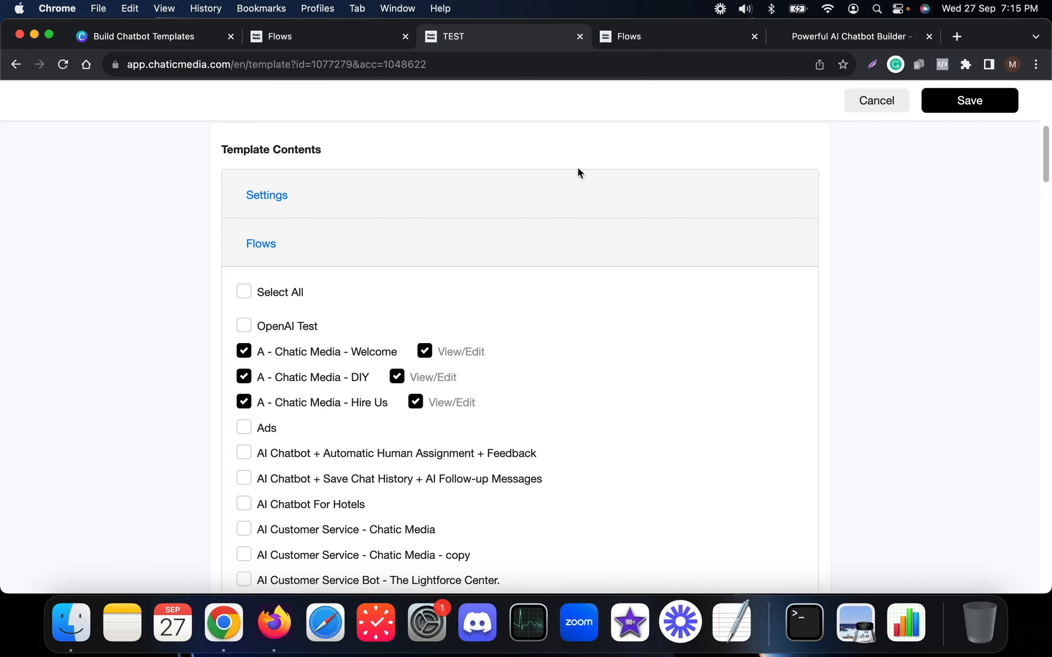
{"action": "left_click", "coordinate": [424, 352]}
{"action": "left_click", "coordinate": [397, 377]}
{"action": "left_click", "coordinate": [415, 402]}
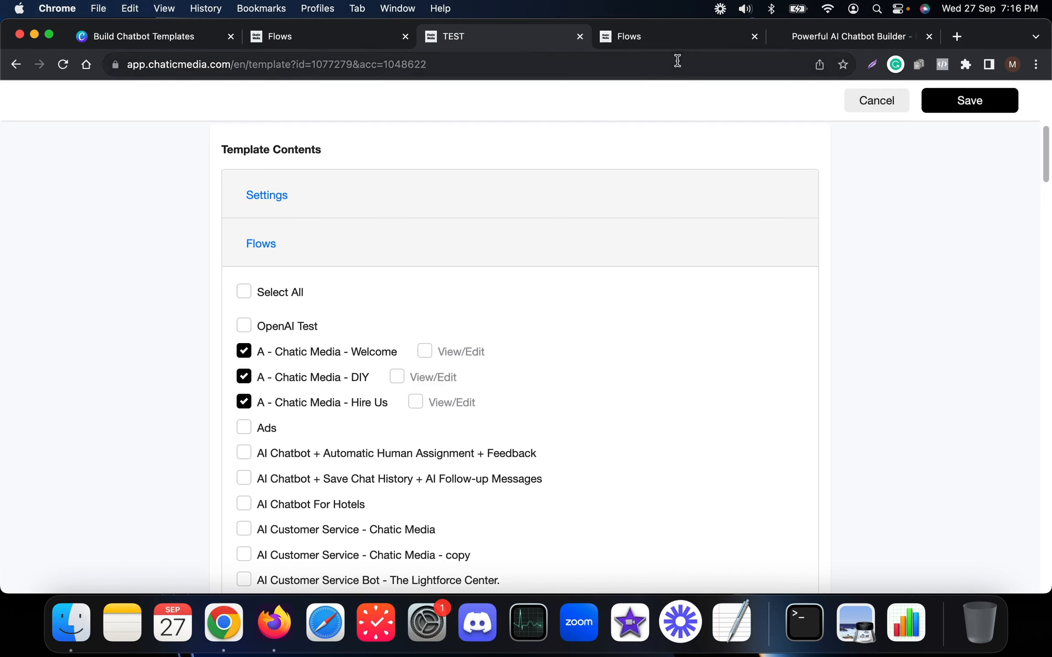
{"action": "left_click", "coordinate": [676, 37]}
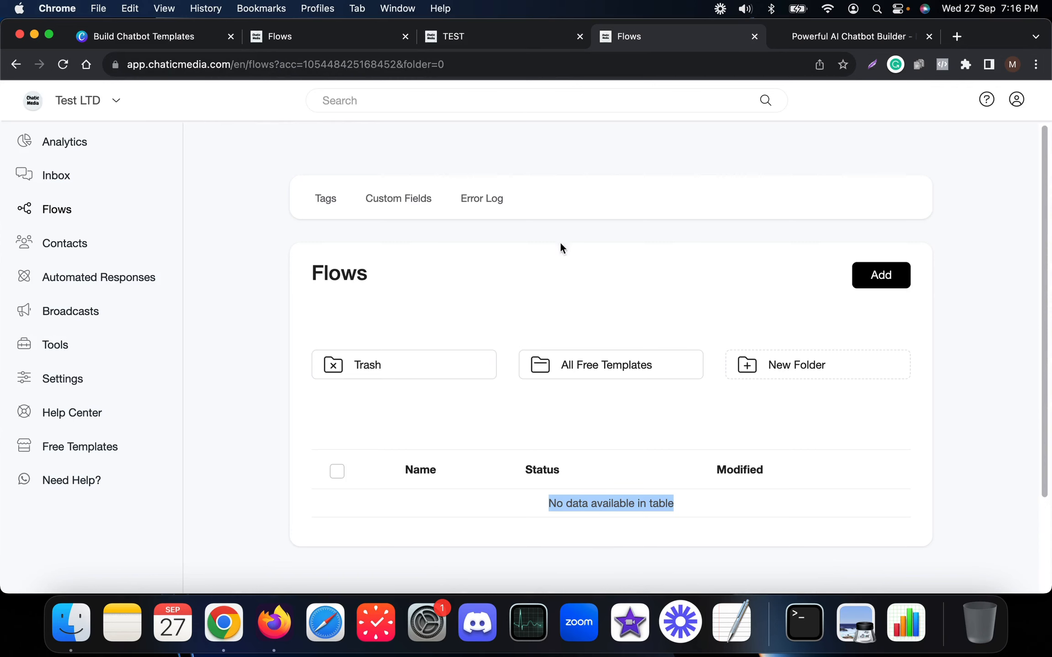
Scroll the TEST template editor down to the 'Permission on installed templates' section.
{"action": "left_click", "coordinate": [477, 43]}
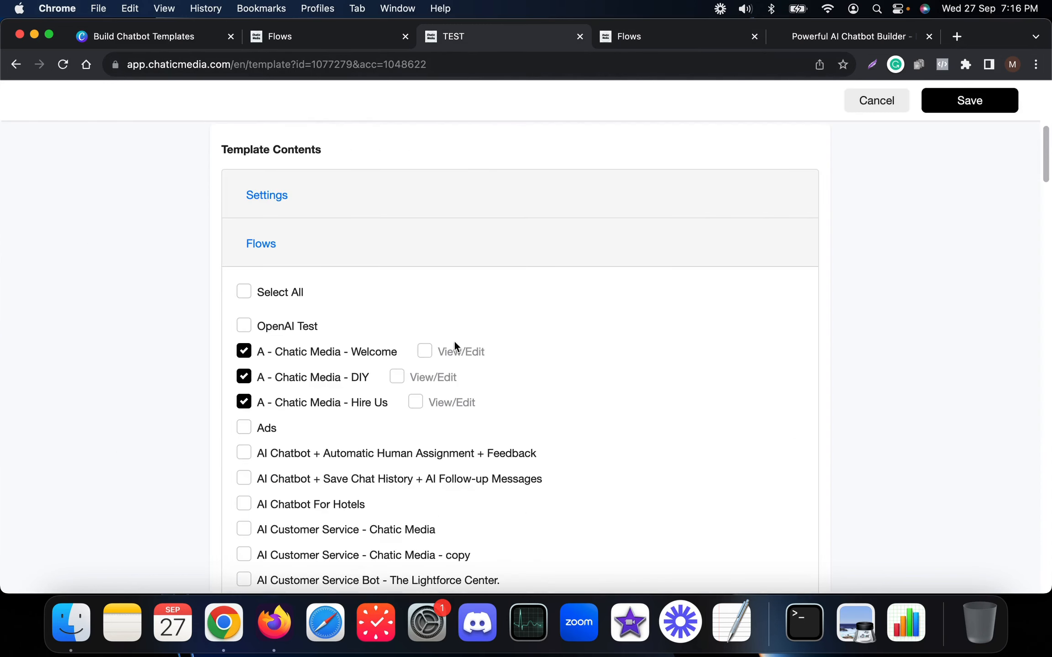
{"action": "scroll", "coordinate": [372, 395], "scroll_direction": "down", "scroll_amount": 20}
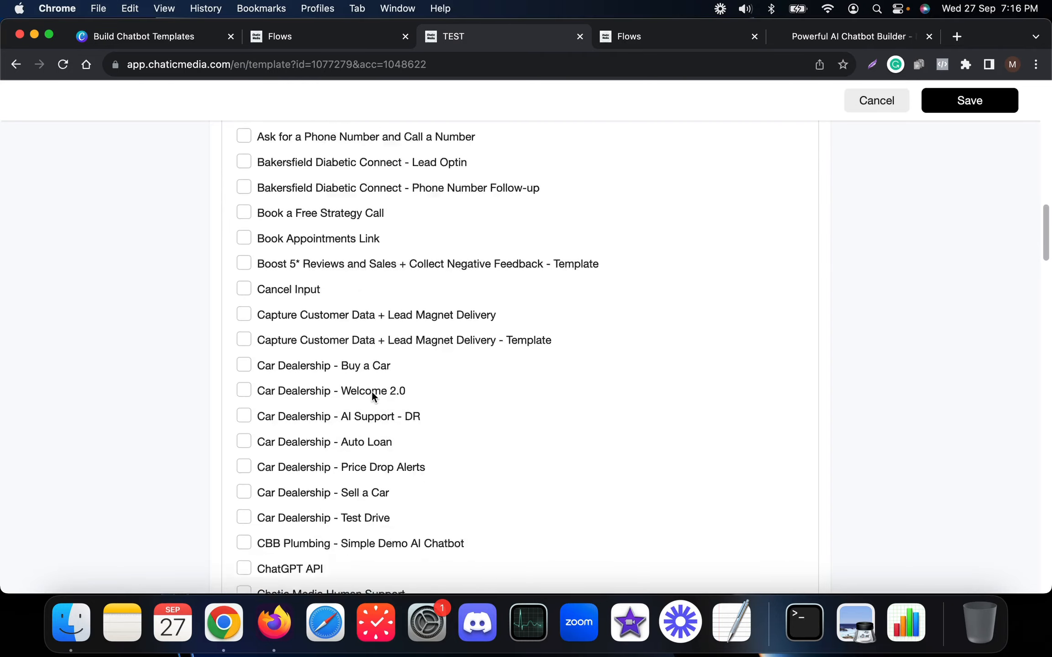
{"action": "scroll", "coordinate": [371, 393], "scroll_direction": "down", "scroll_amount": 20}
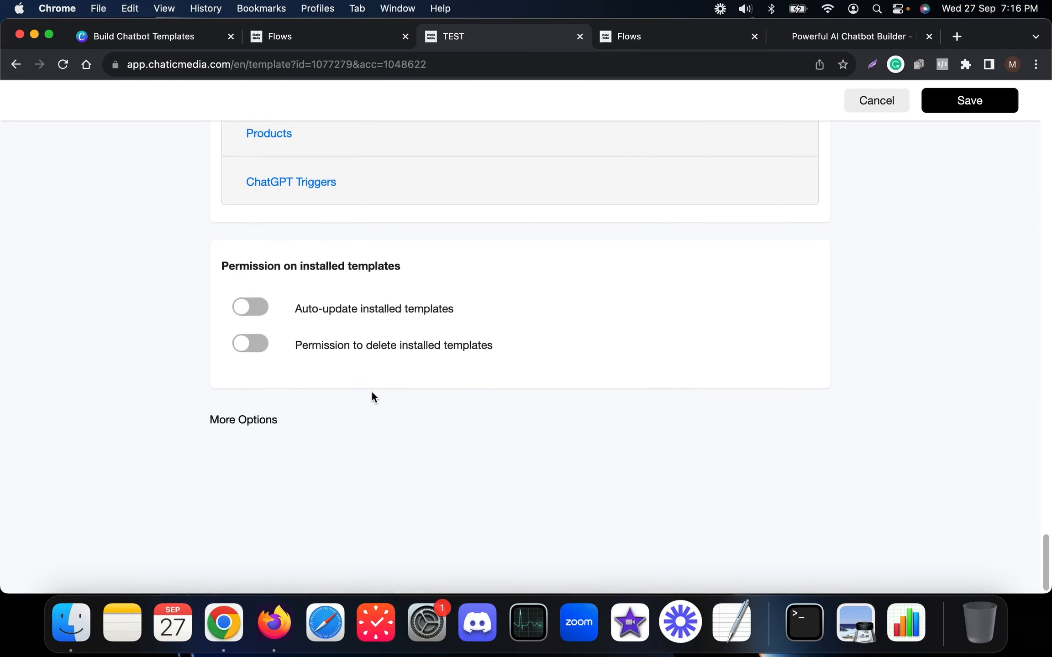
{"action": "scroll", "coordinate": [371, 397], "scroll_direction": "up", "scroll_amount": 5}
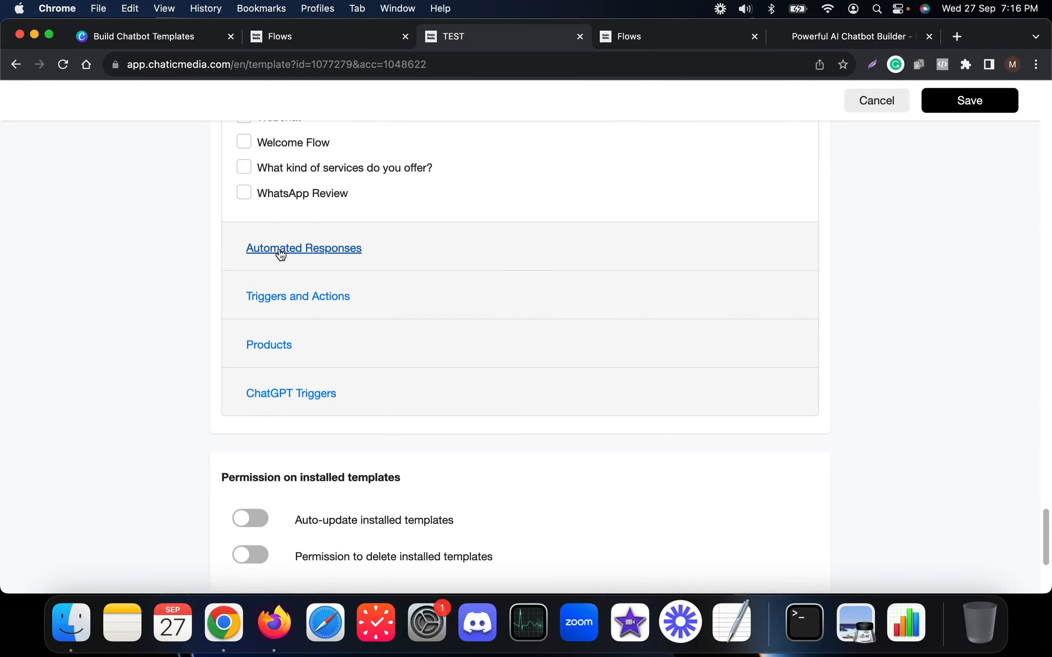
{"action": "left_click", "coordinate": [319, 302]}
{"action": "scroll", "coordinate": [304, 315], "scroll_direction": "up", "scroll_amount": 5}
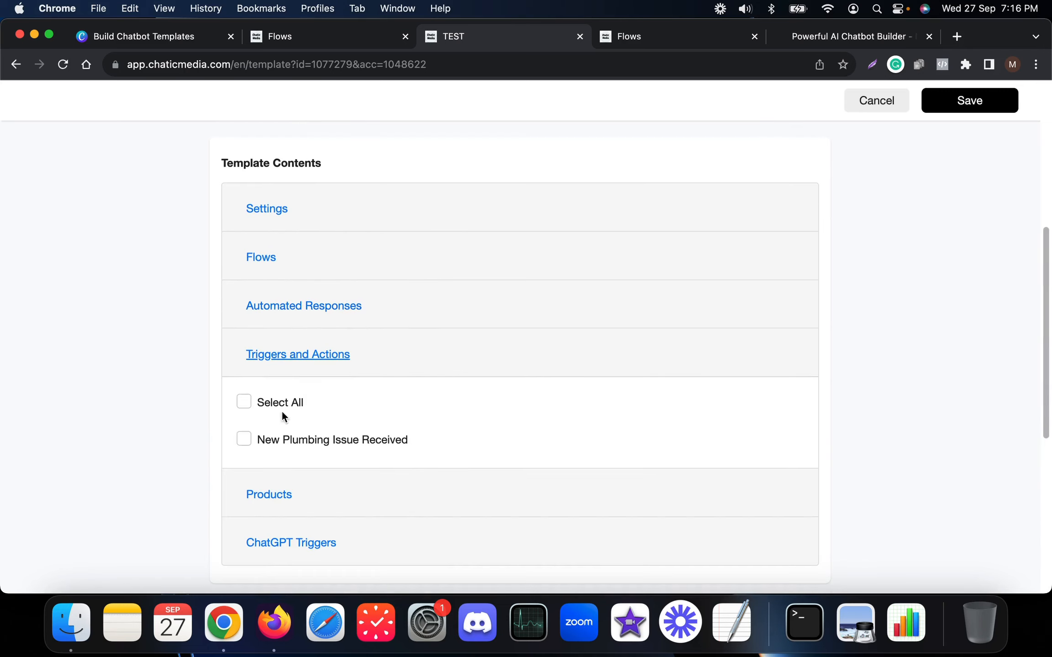
{"action": "left_click", "coordinate": [299, 359]}
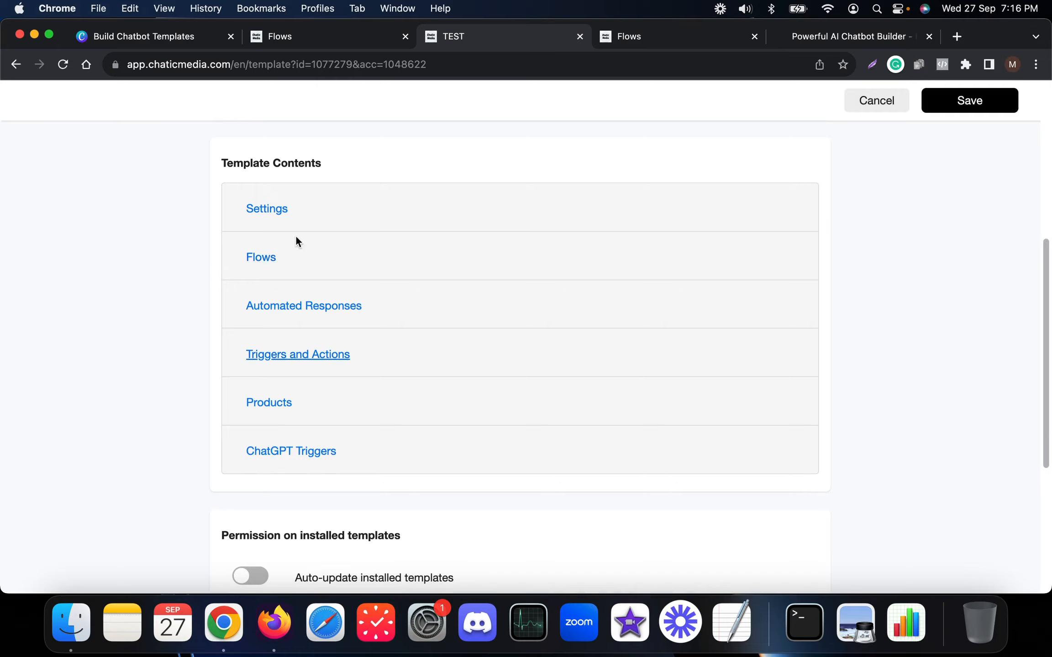
{"action": "left_click", "coordinate": [266, 258]}
{"action": "scroll", "coordinate": [308, 288], "scroll_direction": "down", "scroll_amount": 15}
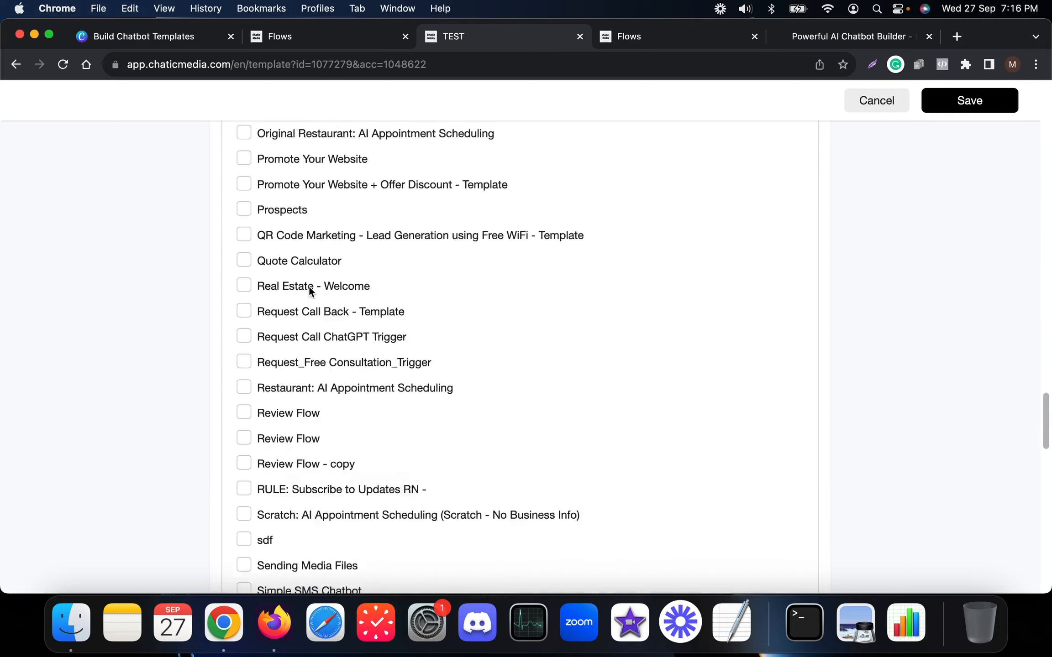
{"action": "scroll", "coordinate": [310, 286], "scroll_direction": "down", "scroll_amount": 20}
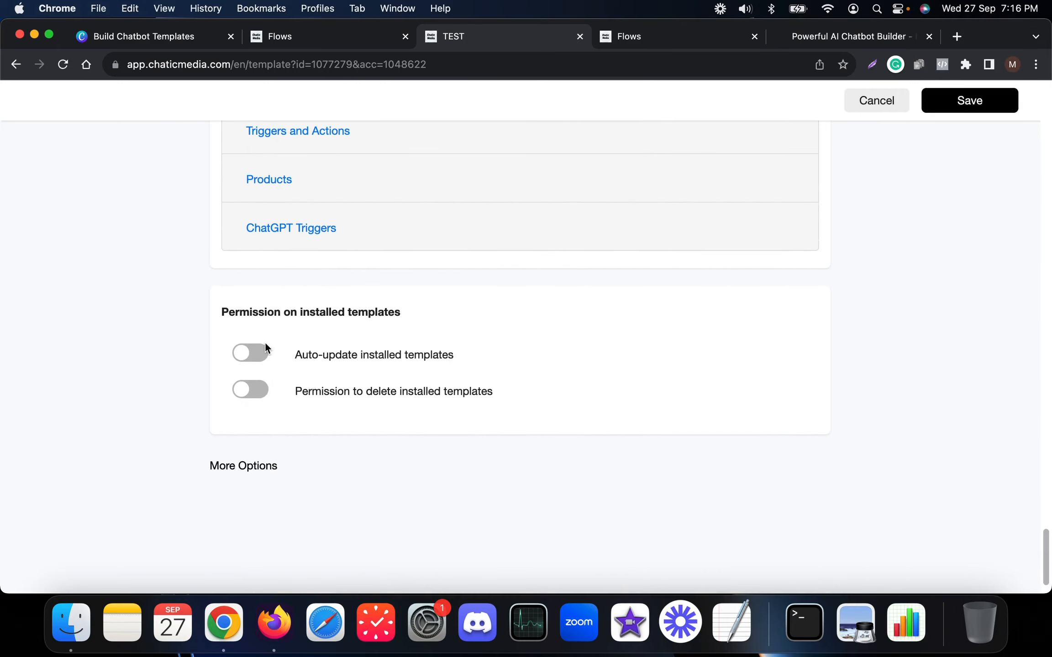
Switch on 'Auto-update installed templates' for the TEST template.
{"action": "left_click_drag", "start_coordinate": [422, 314], "coordinate": [194, 310]}
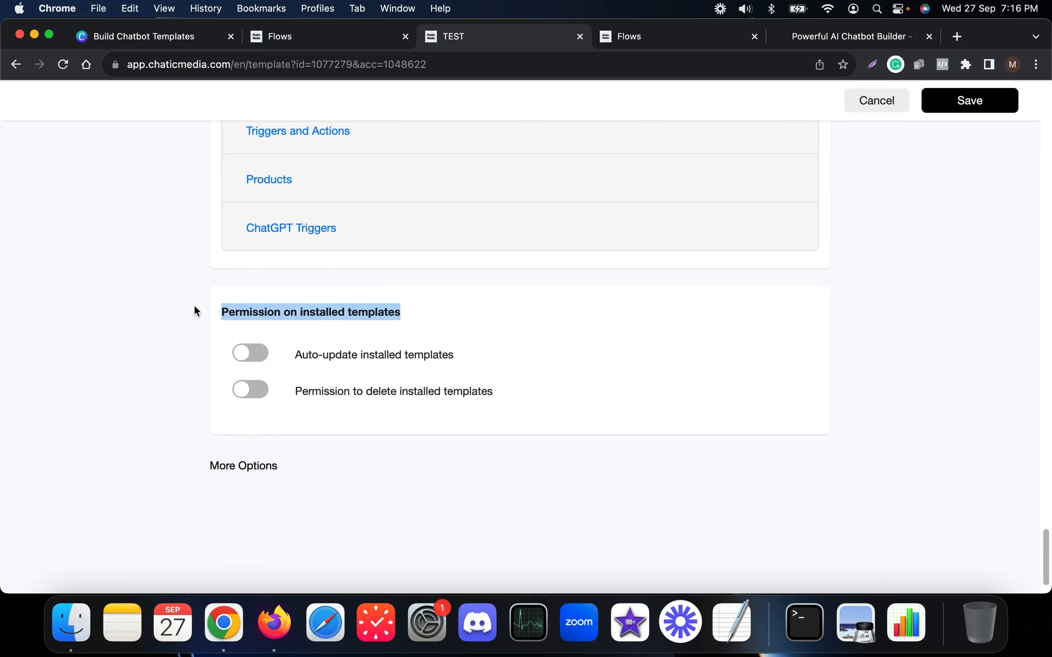
{"action": "left_click", "coordinate": [260, 361]}
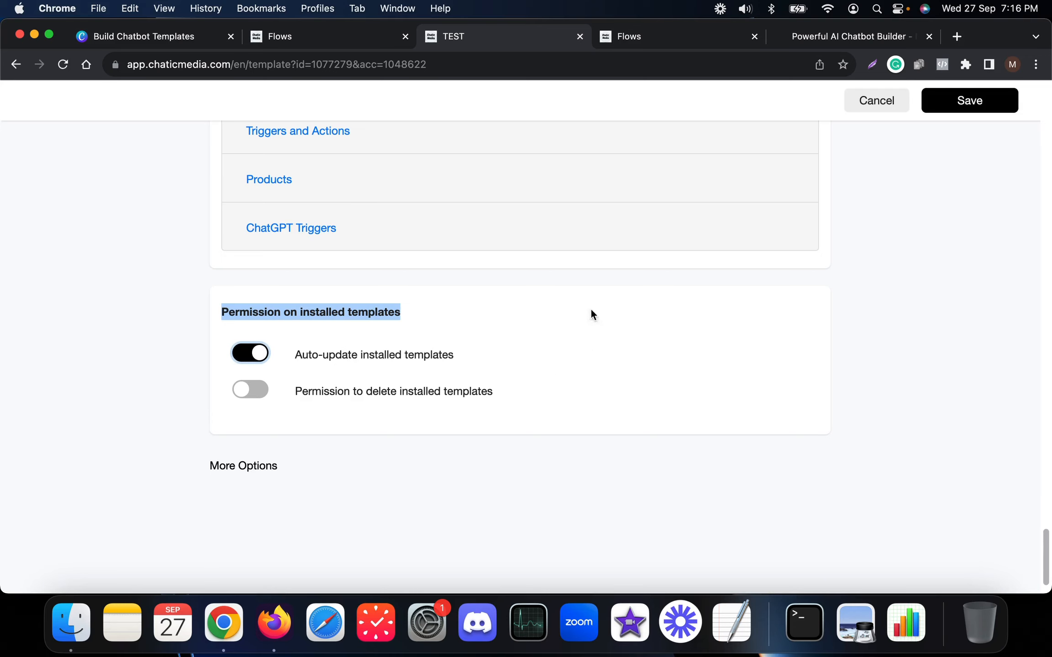
{"action": "scroll", "coordinate": [592, 312], "scroll_direction": "up", "scroll_amount": 5}
{"action": "left_click", "coordinate": [340, 34]}
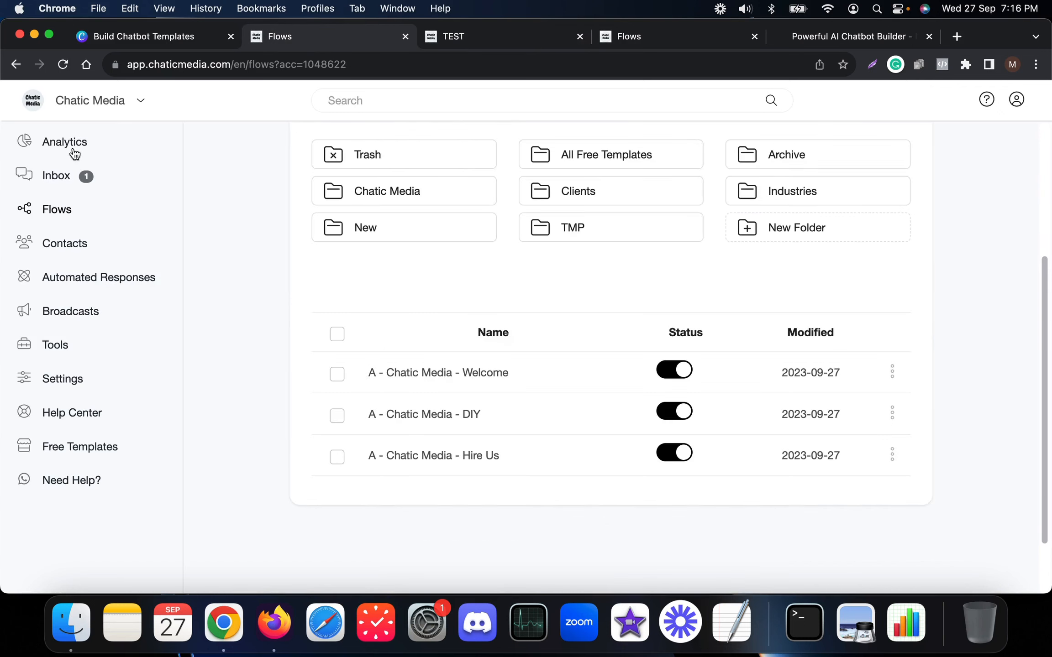
{"action": "left_click", "coordinate": [511, 40]}
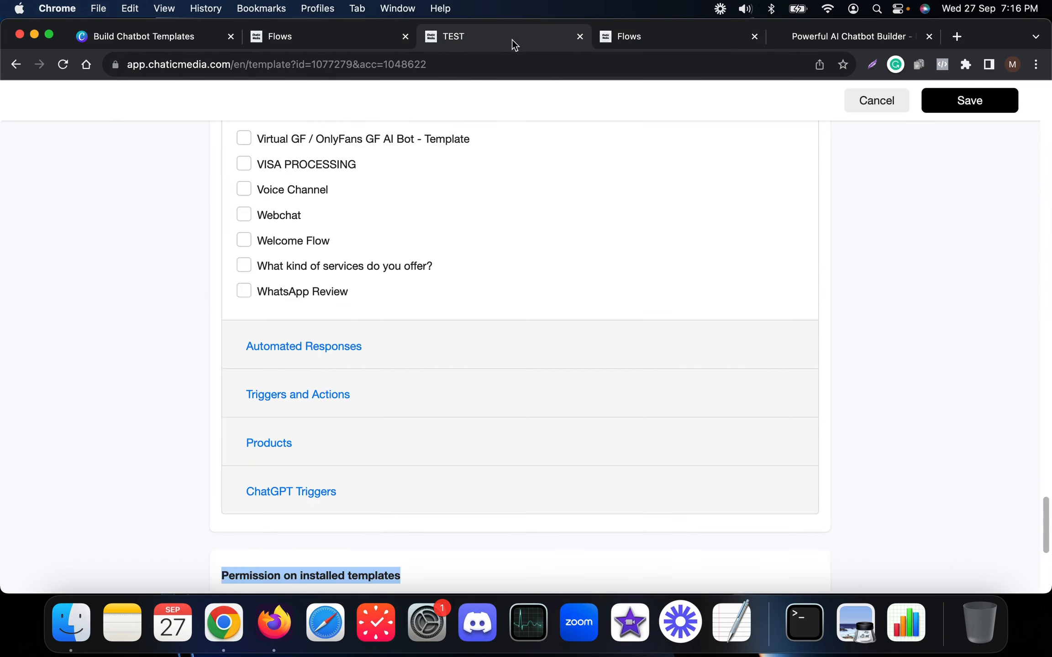
{"action": "scroll", "coordinate": [503, 292], "scroll_direction": "up", "scroll_amount": 15}
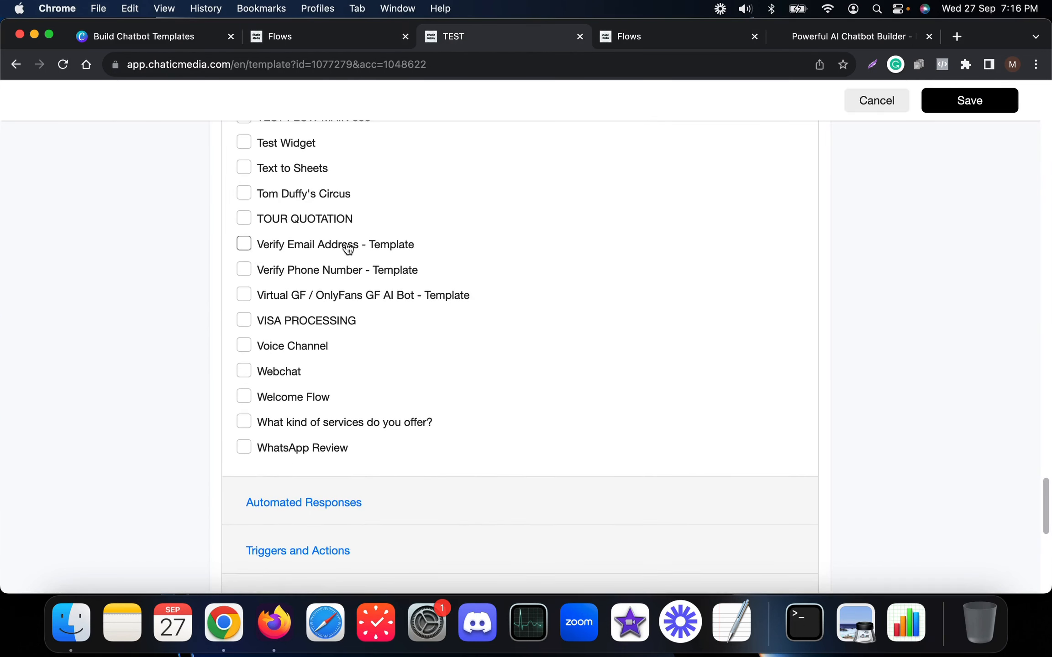
{"action": "scroll", "coordinate": [310, 309], "scroll_direction": "up", "scroll_amount": 15}
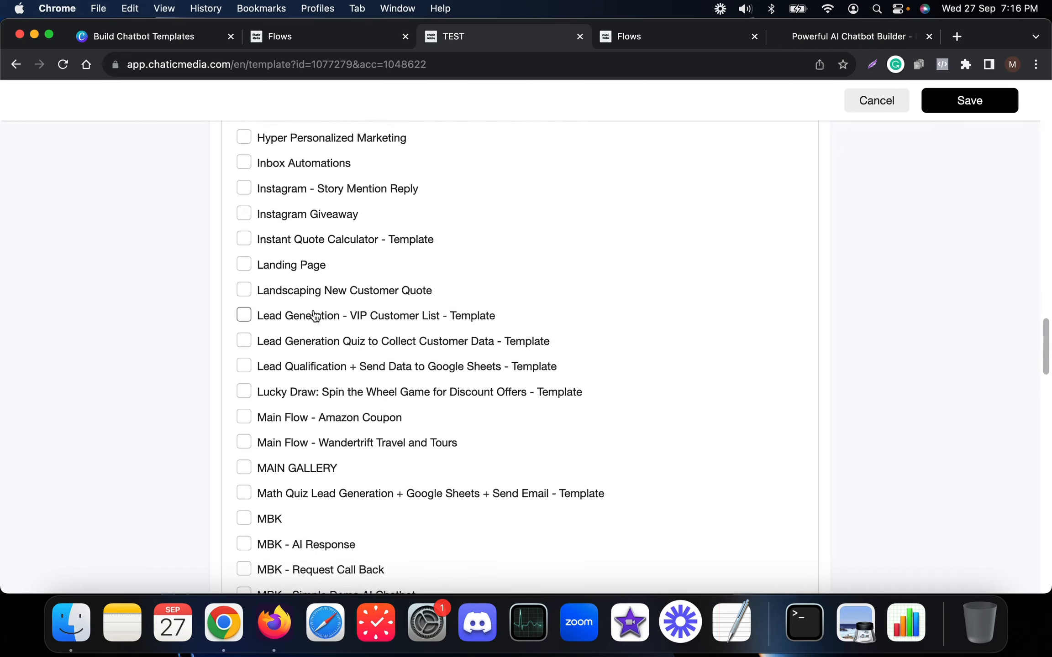
{"action": "scroll", "coordinate": [313, 315], "scroll_direction": "up", "scroll_amount": 10}
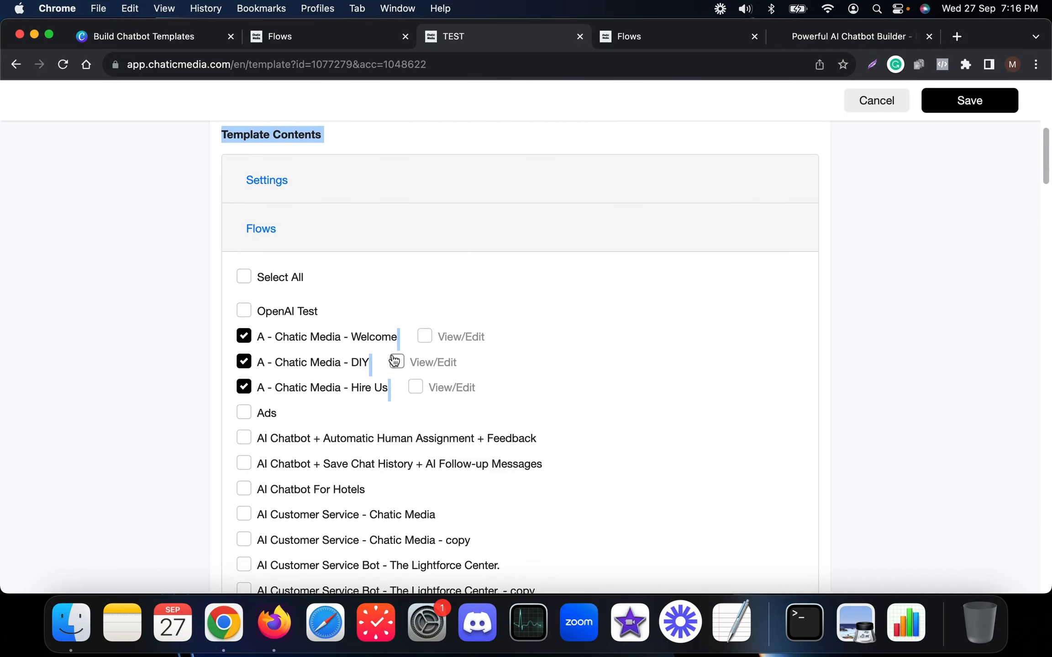
Turn on 'Permission to delete installed templates', then confirm Test LTD's flows list is still empty.
{"action": "left_click", "coordinate": [647, 42]}
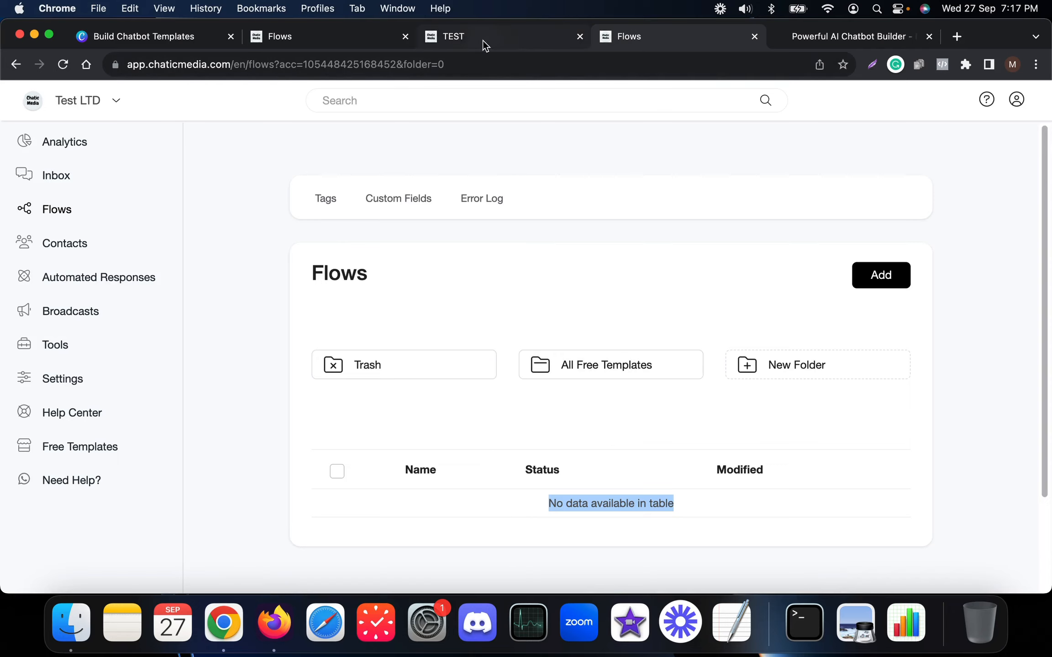
{"action": "left_click", "coordinate": [332, 36]}
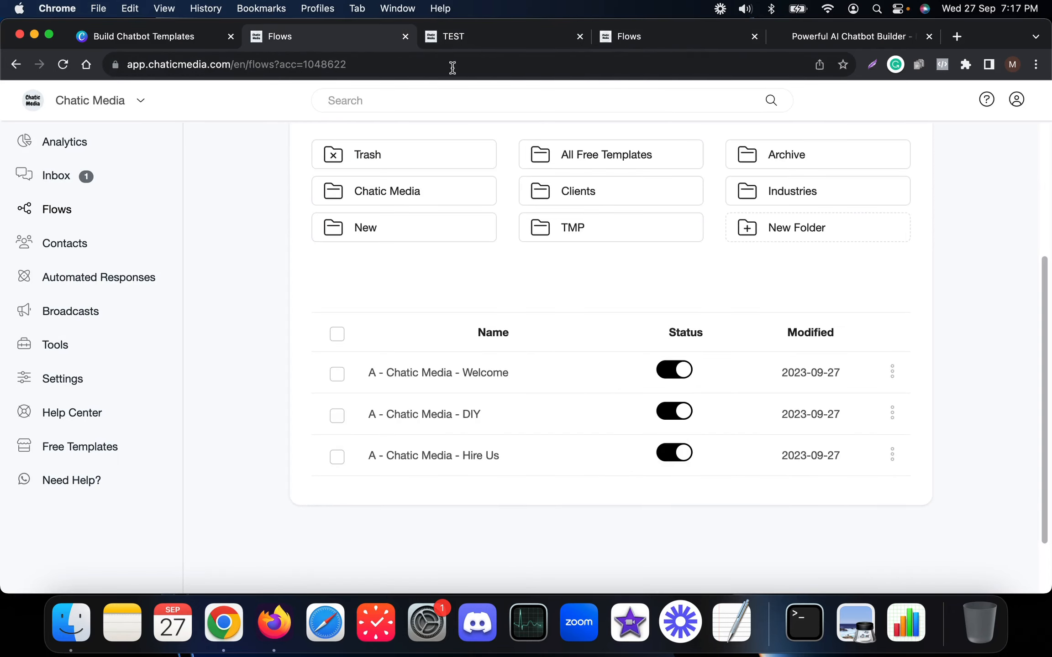
{"action": "left_click", "coordinate": [452, 36]}
{"action": "scroll", "coordinate": [359, 437], "scroll_direction": "down", "scroll_amount": 20}
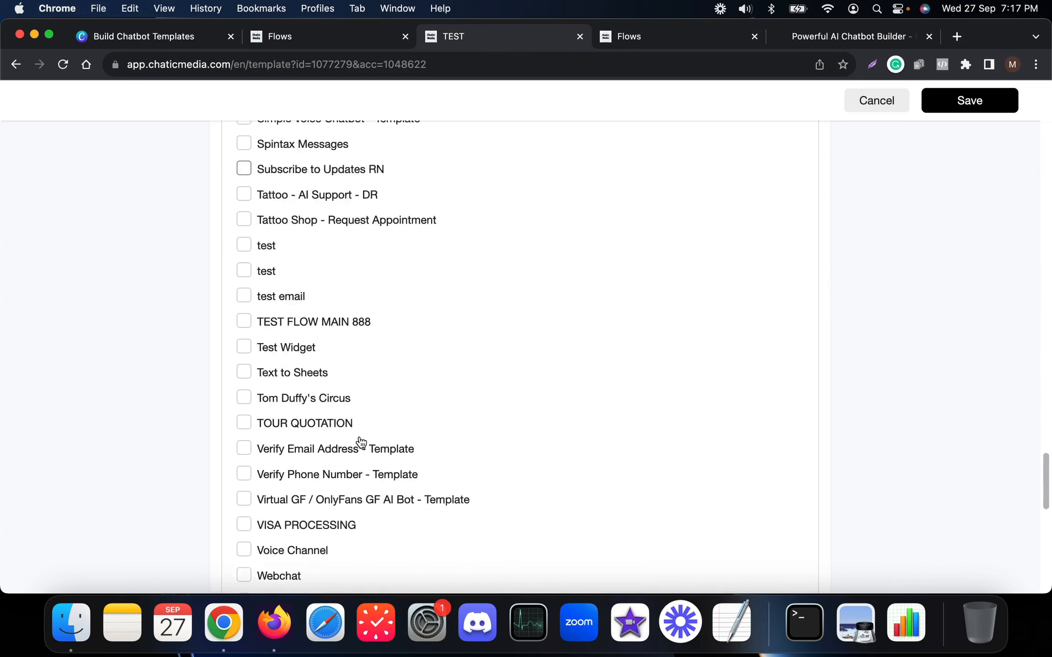
{"action": "scroll", "coordinate": [359, 441], "scroll_direction": "down", "scroll_amount": 15}
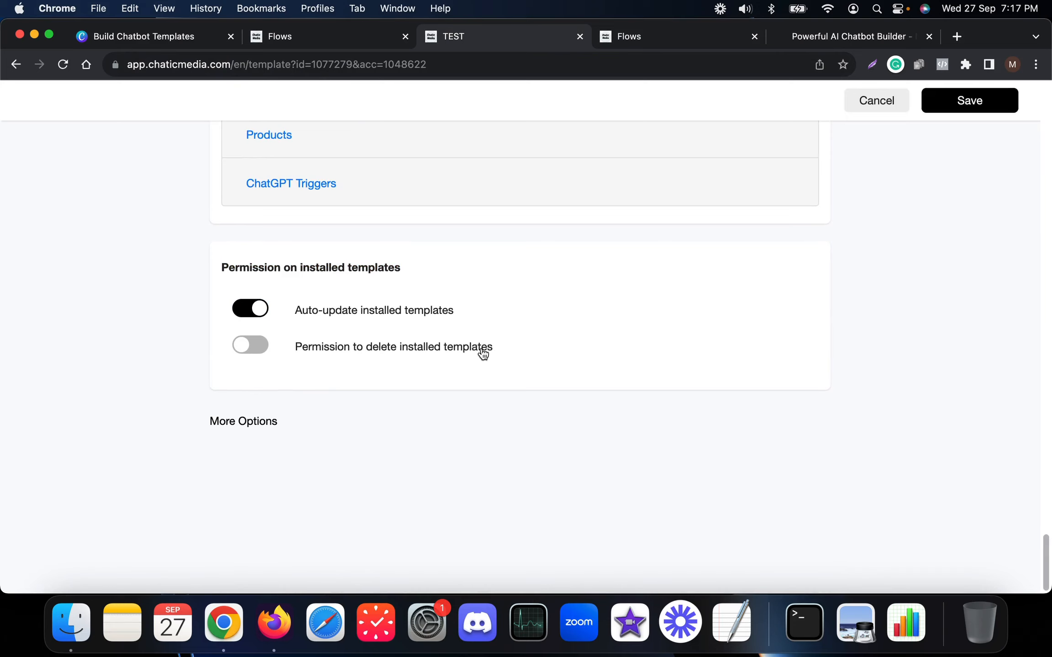
{"action": "left_click", "coordinate": [257, 350]}
{"action": "left_click", "coordinate": [653, 38]}
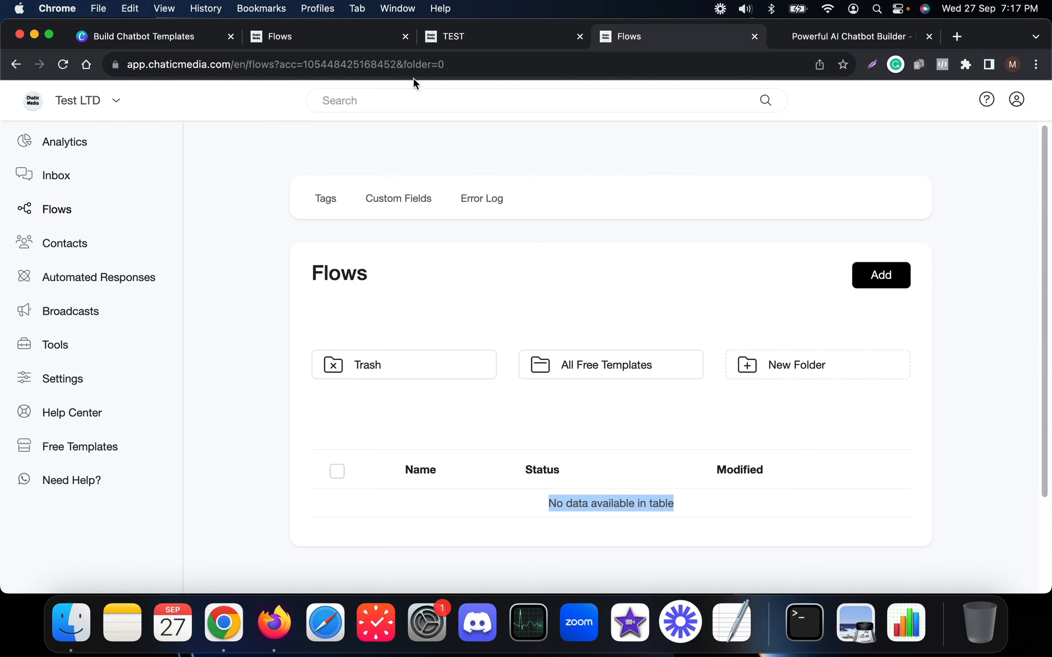
{"action": "left_click", "coordinate": [460, 42]}
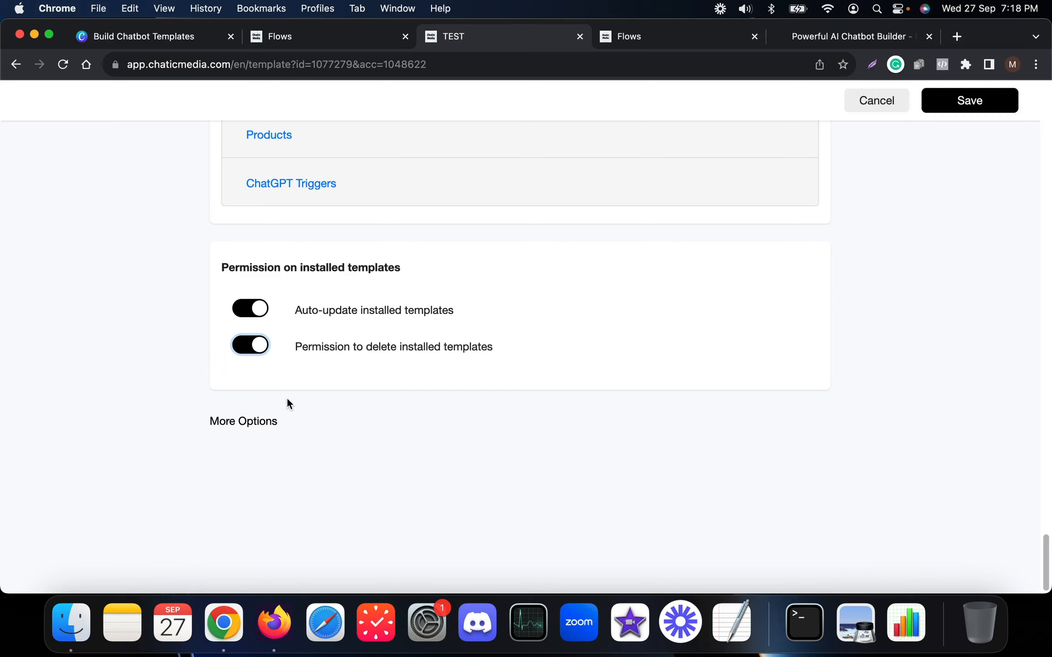
Review the More Options information fields, then save the TEST template.
{"action": "left_click", "coordinate": [261, 424]}
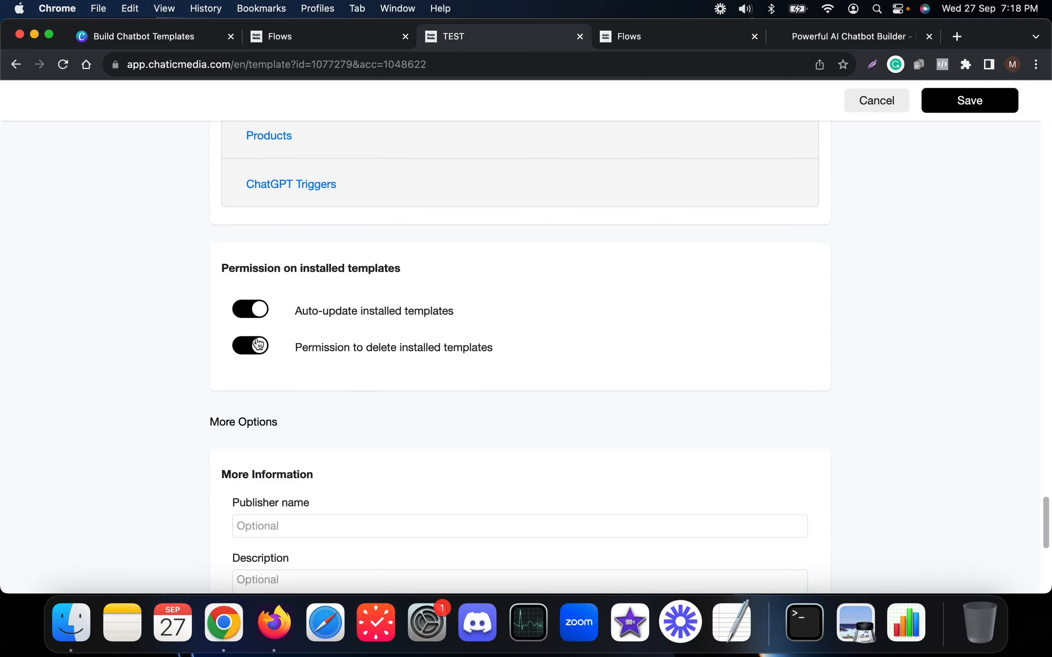
{"action": "left_click", "coordinate": [643, 36]}
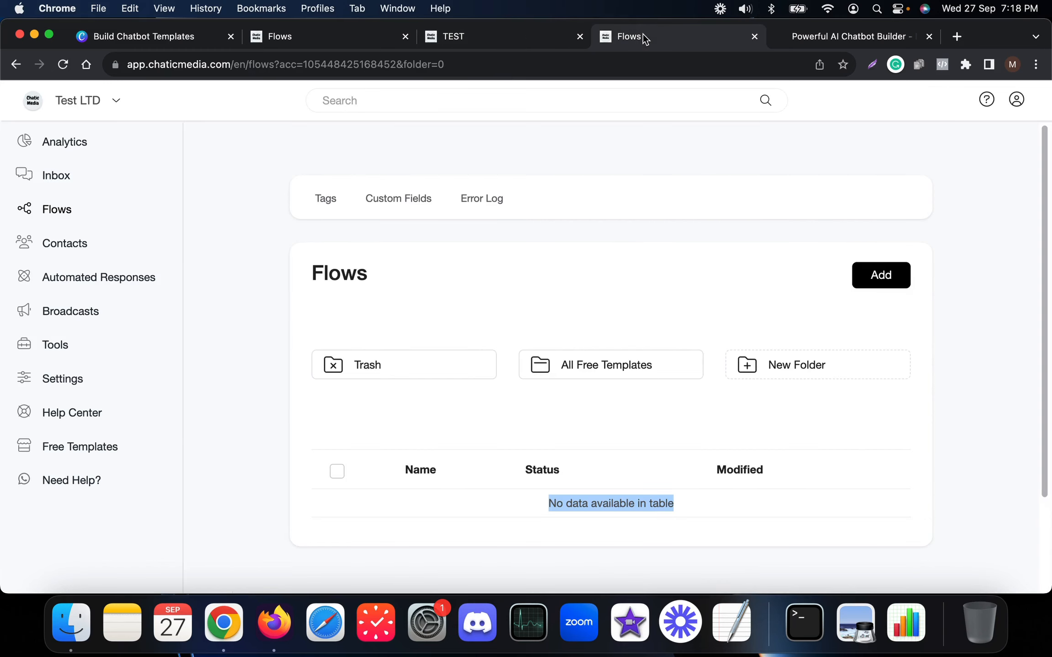
{"action": "left_click", "coordinate": [500, 30]}
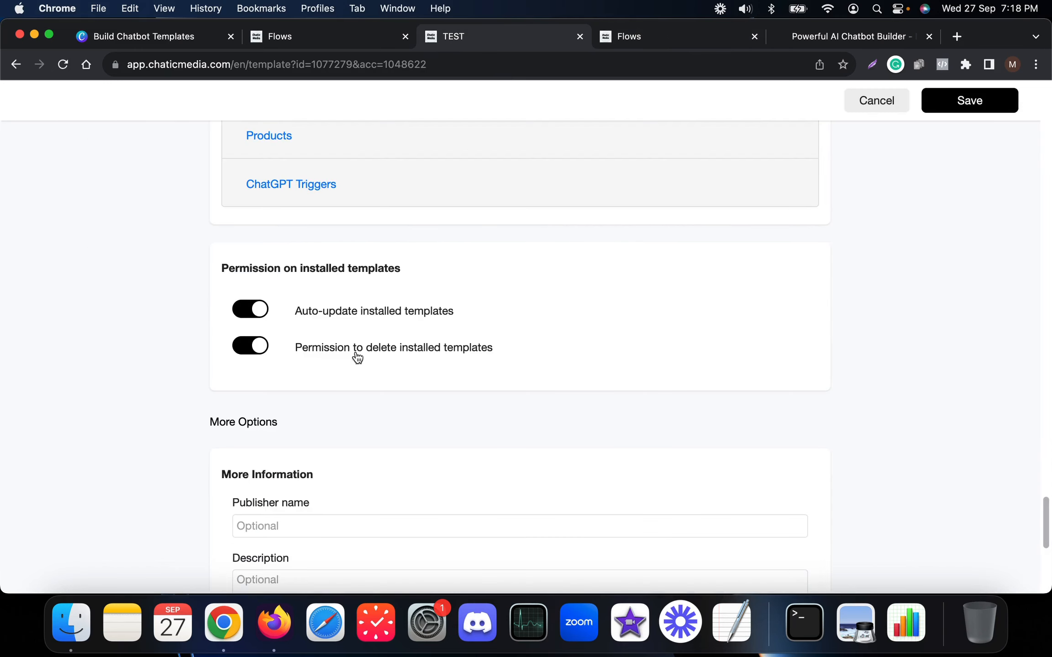
{"action": "scroll", "coordinate": [357, 357], "scroll_direction": "down", "scroll_amount": 5}
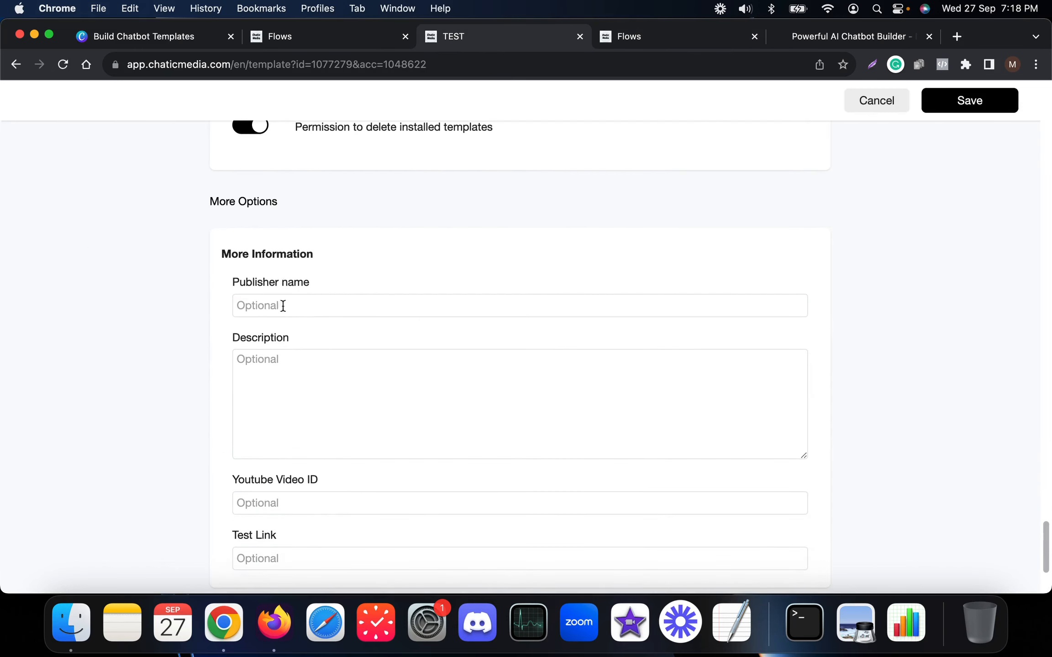
{"action": "left_click", "coordinate": [302, 386]}
{"action": "scroll", "coordinate": [305, 387], "scroll_direction": "down", "scroll_amount": 3}
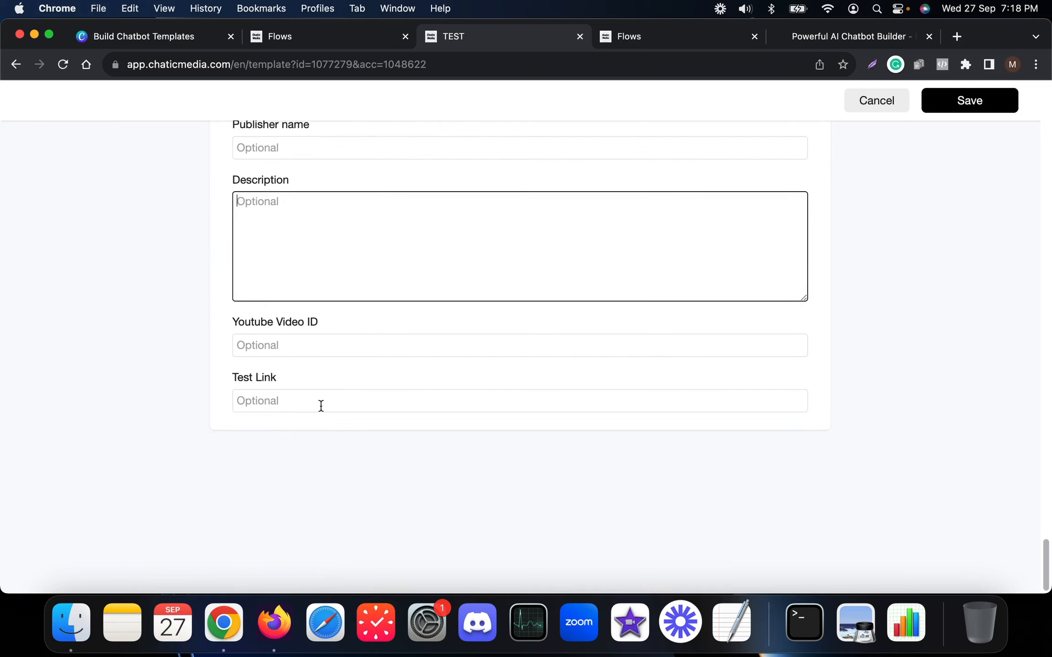
{"action": "scroll", "coordinate": [321, 406], "scroll_direction": "up", "scroll_amount": 5}
{"action": "scroll", "coordinate": [321, 404], "scroll_direction": "up", "scroll_amount": 10}
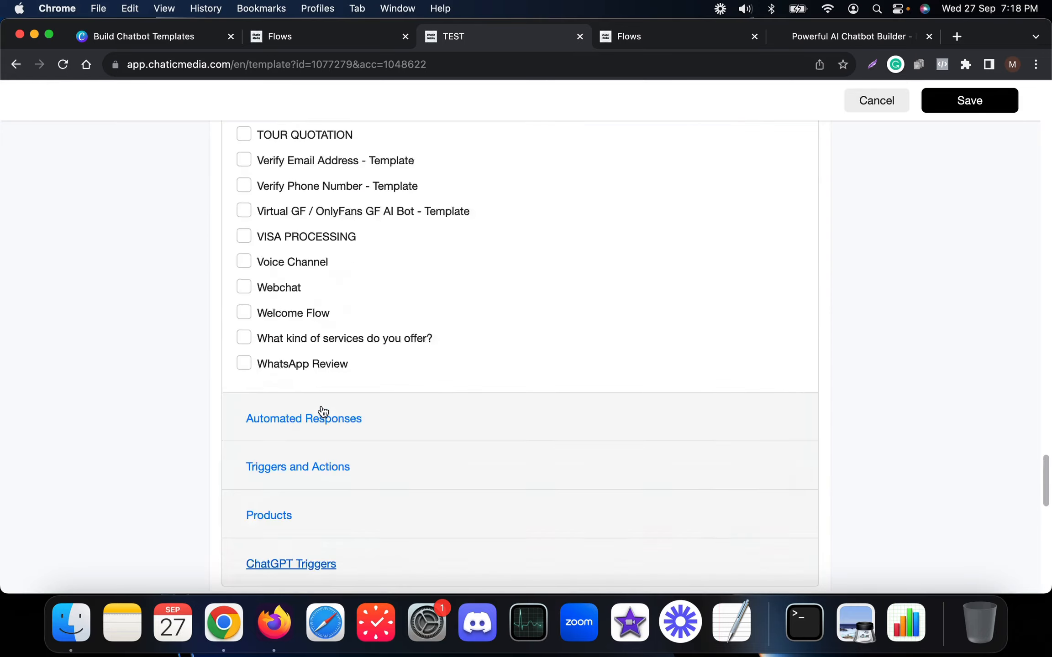
{"action": "scroll", "coordinate": [321, 405], "scroll_direction": "up", "scroll_amount": 10}
{"action": "left_click", "coordinate": [959, 101]}
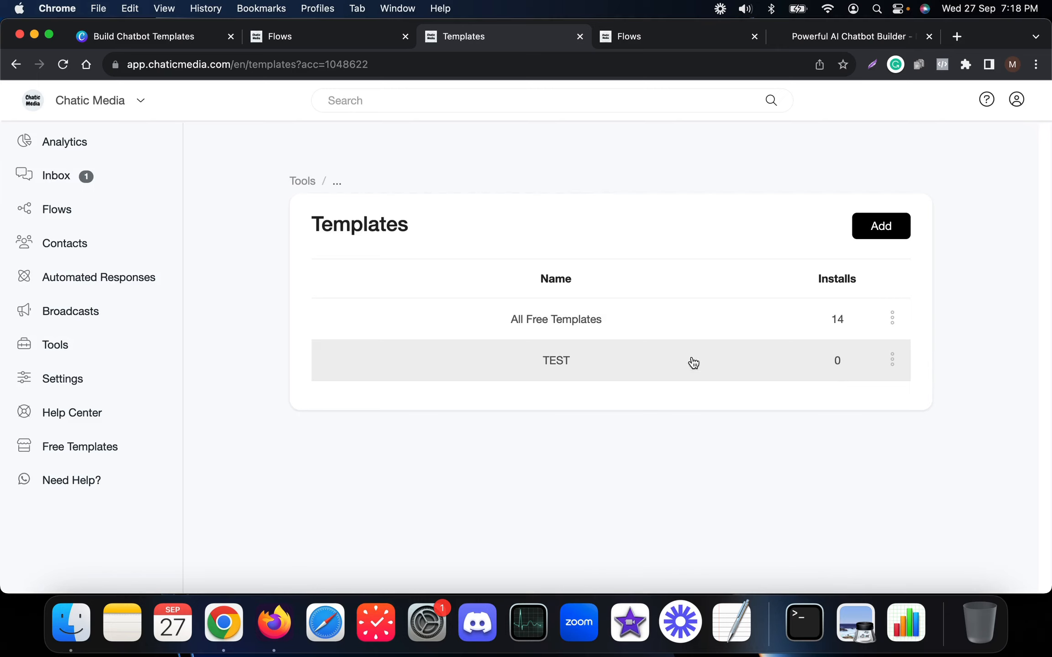
Copy the TEST template's share link and load its store page in a spare tab.
{"action": "left_click", "coordinate": [639, 36]}
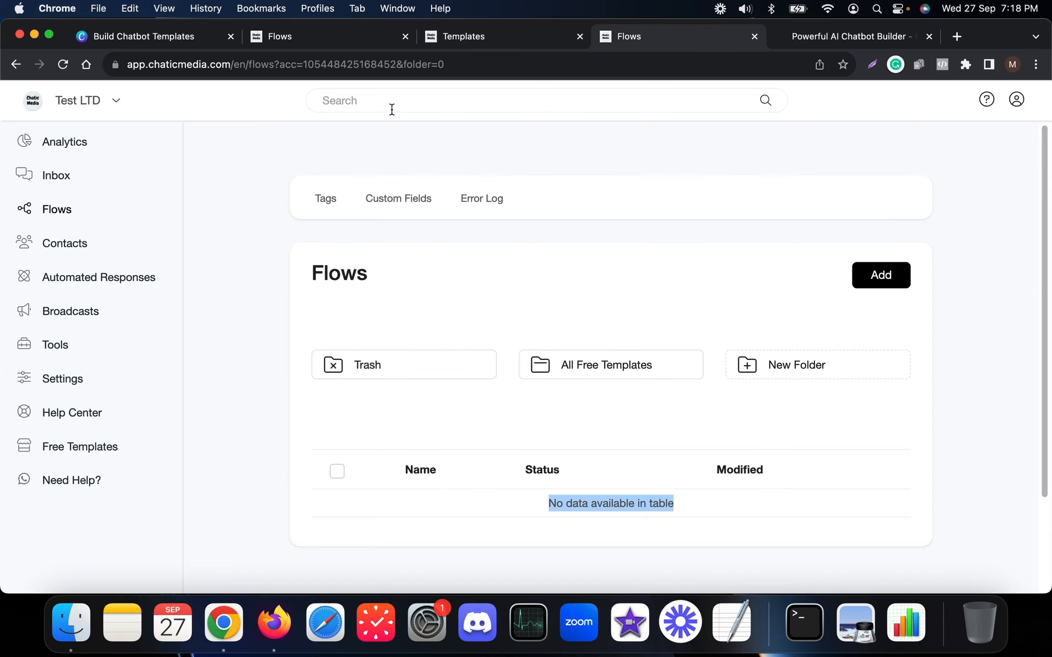
{"action": "left_click", "coordinate": [475, 35]}
{"action": "left_click", "coordinate": [893, 363]}
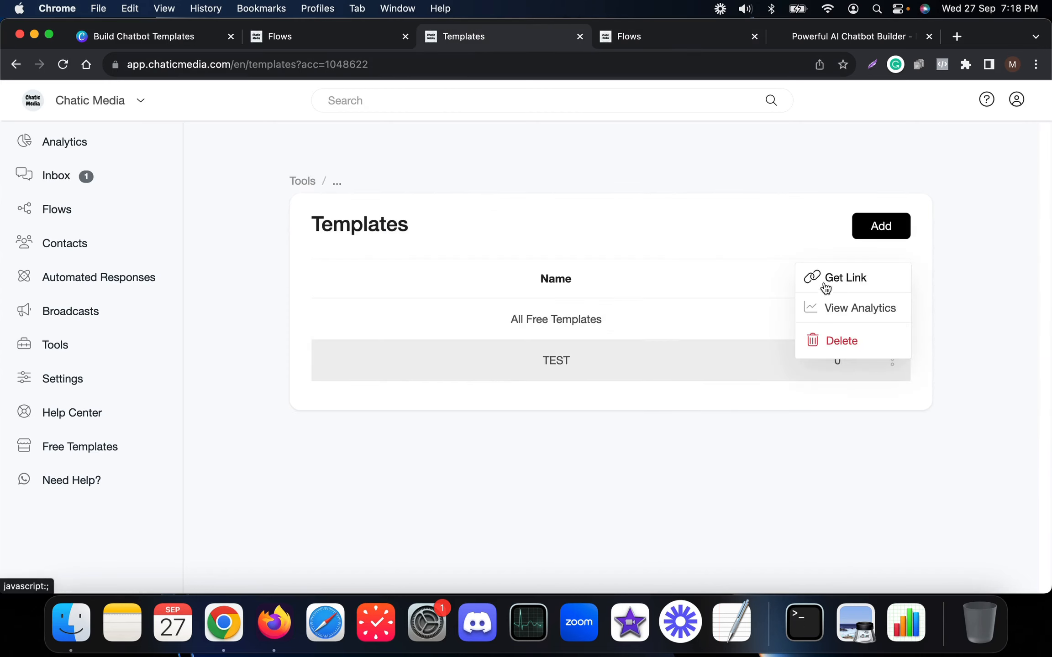
{"action": "left_click", "coordinate": [848, 275]}
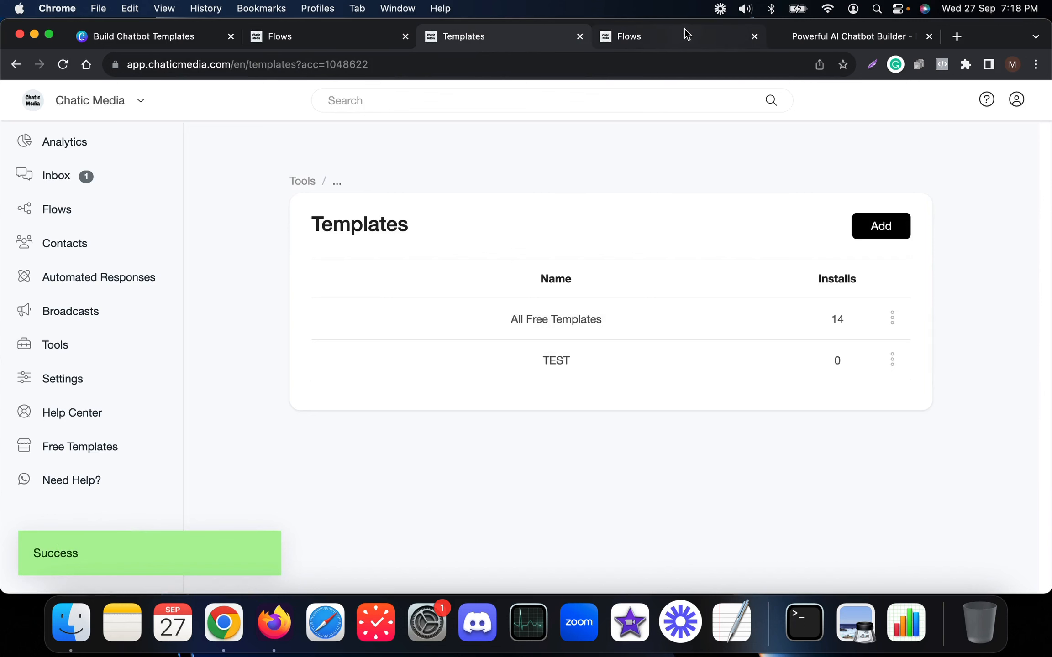
{"action": "left_click", "coordinate": [804, 35]}
{"action": "left_click", "coordinate": [516, 65]}
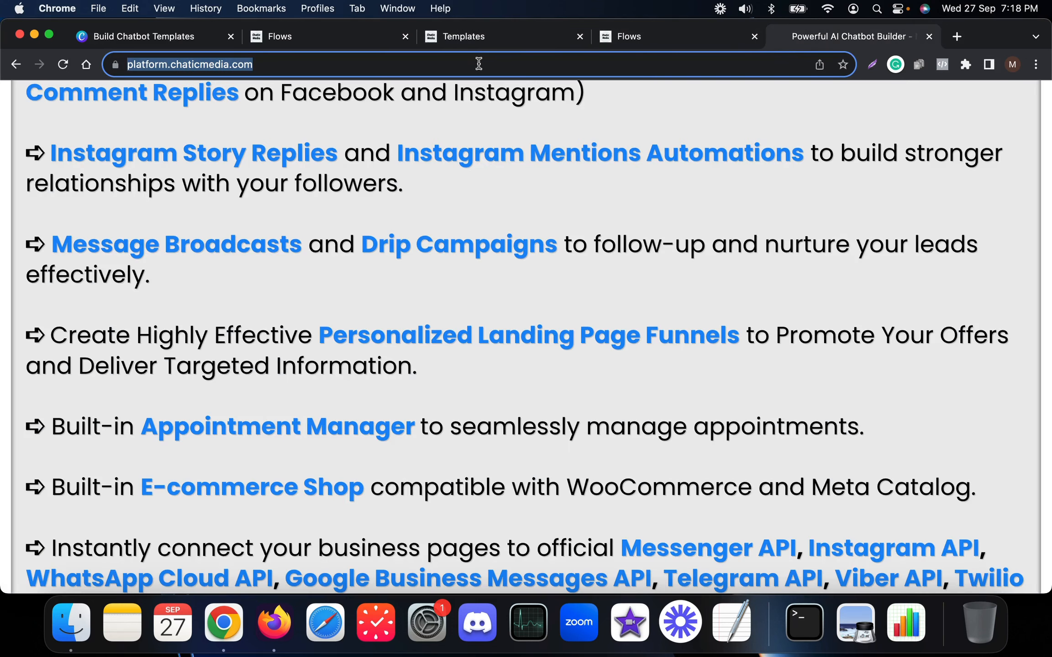
{"action": "type", "text": "https://app.chaticmedia.com/store/template?id=1077279&key=w0nGA5I2YN95uJa8Tvvs1OSl3Z"}
{"action": "key", "text": "Return"}
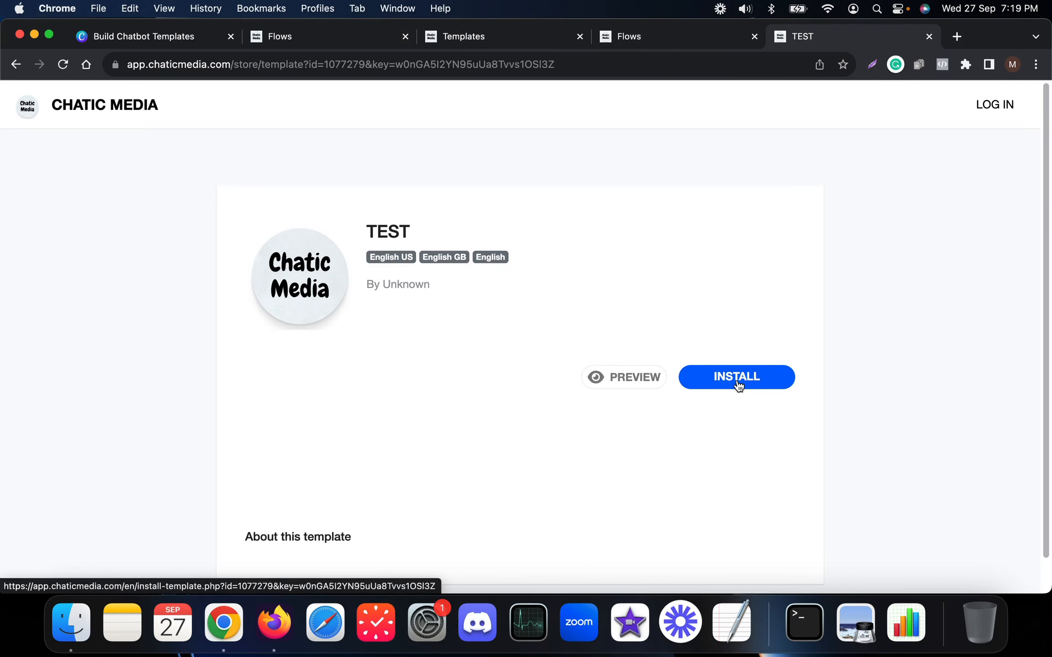
Start the install, compare the Chatic Media and Test LTD flows lists, then install into Test LTD.
{"action": "left_click", "coordinate": [738, 386]}
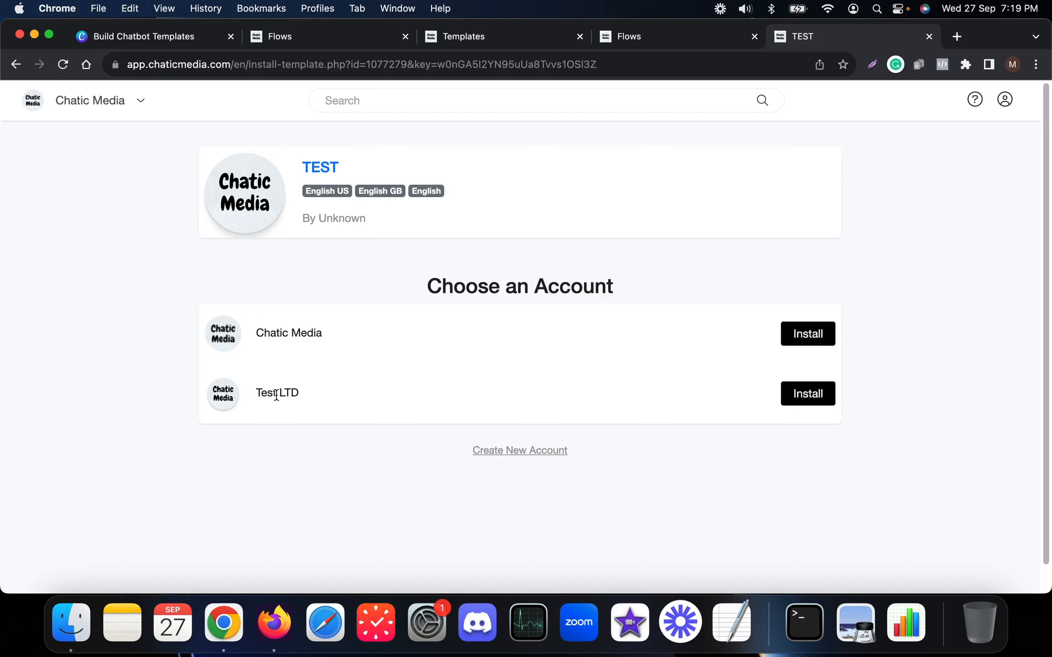
{"action": "left_click_drag", "start_coordinate": [250, 330], "coordinate": [359, 331]}
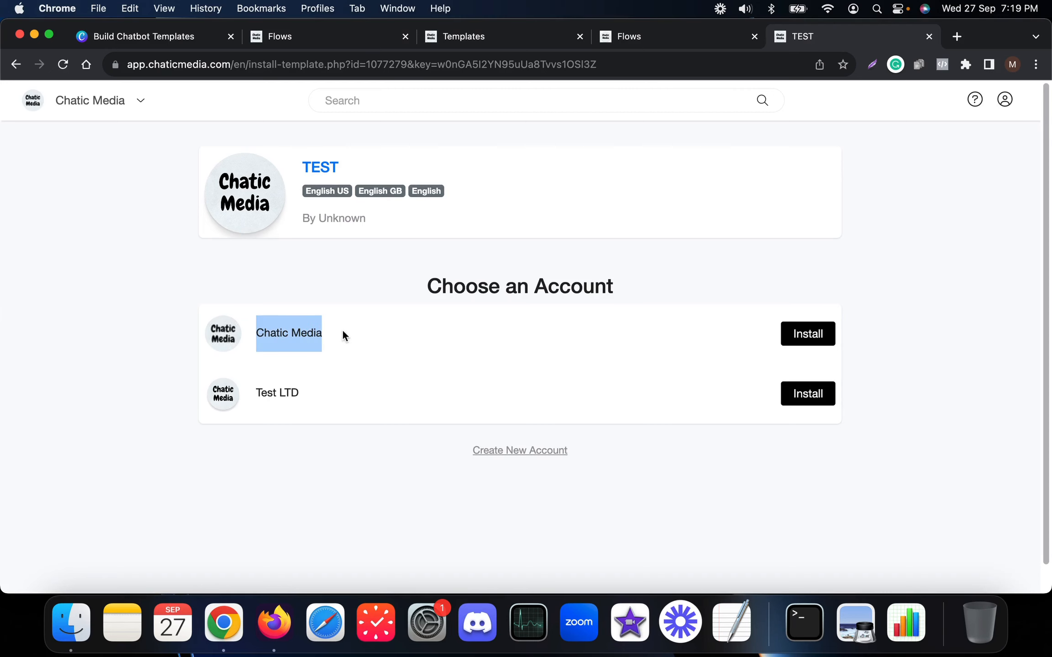
{"action": "left_click", "coordinate": [306, 44]}
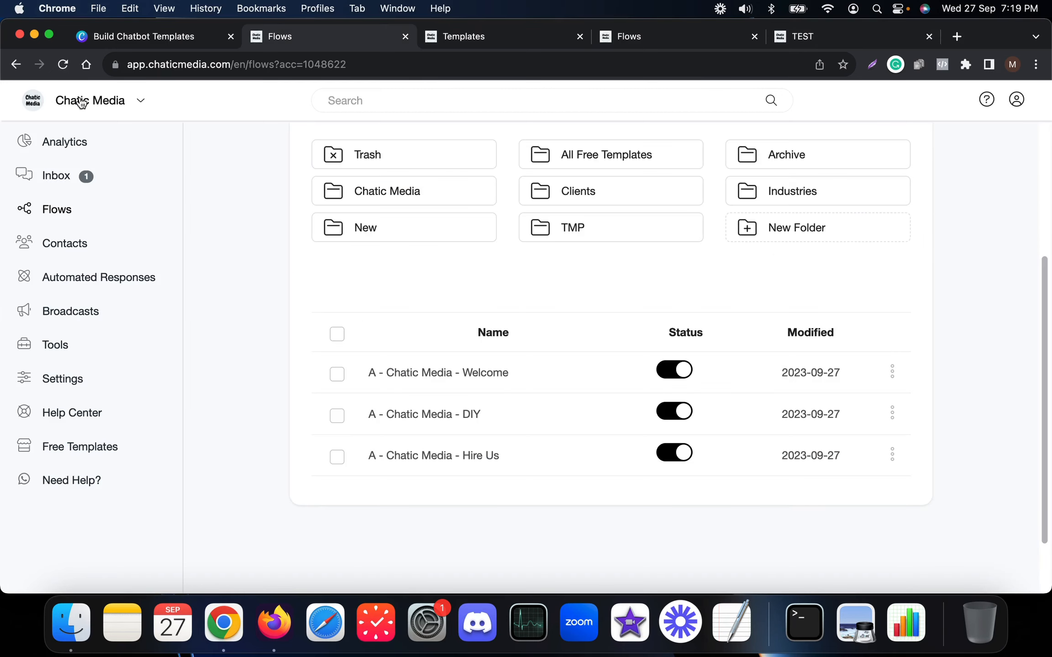
{"action": "left_click", "coordinate": [825, 36]}
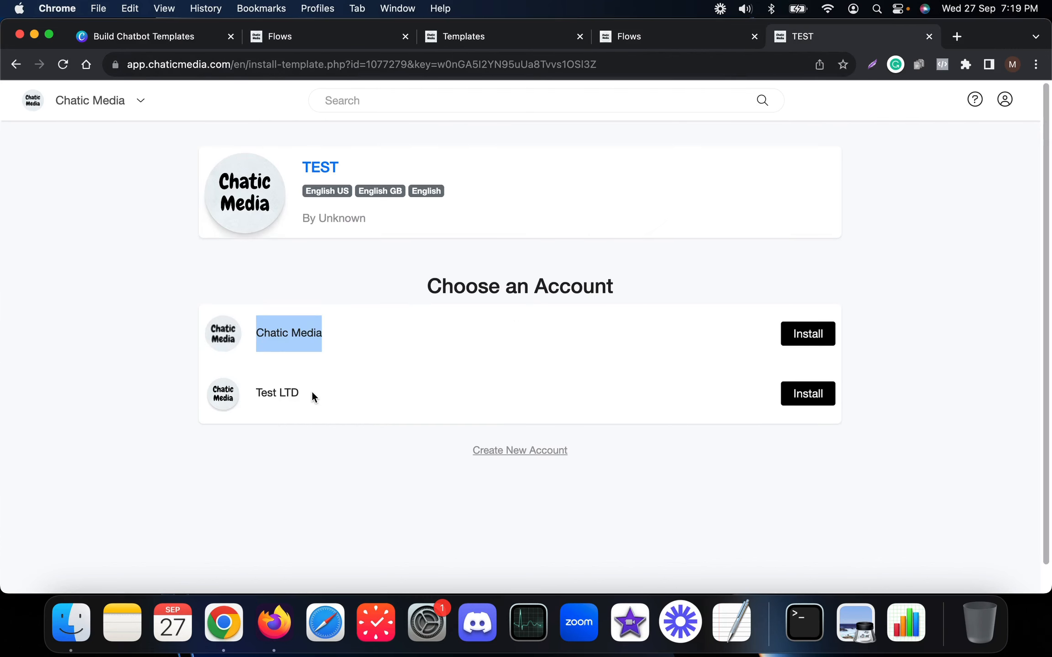
{"action": "left_click", "coordinate": [652, 33]}
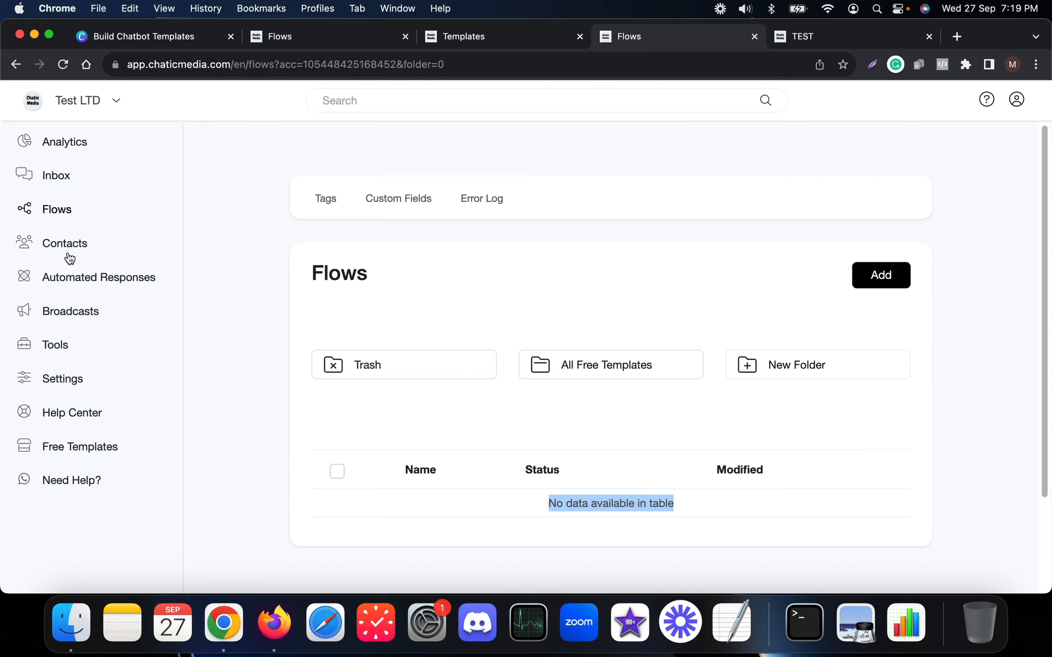
{"action": "left_click", "coordinate": [67, 207]}
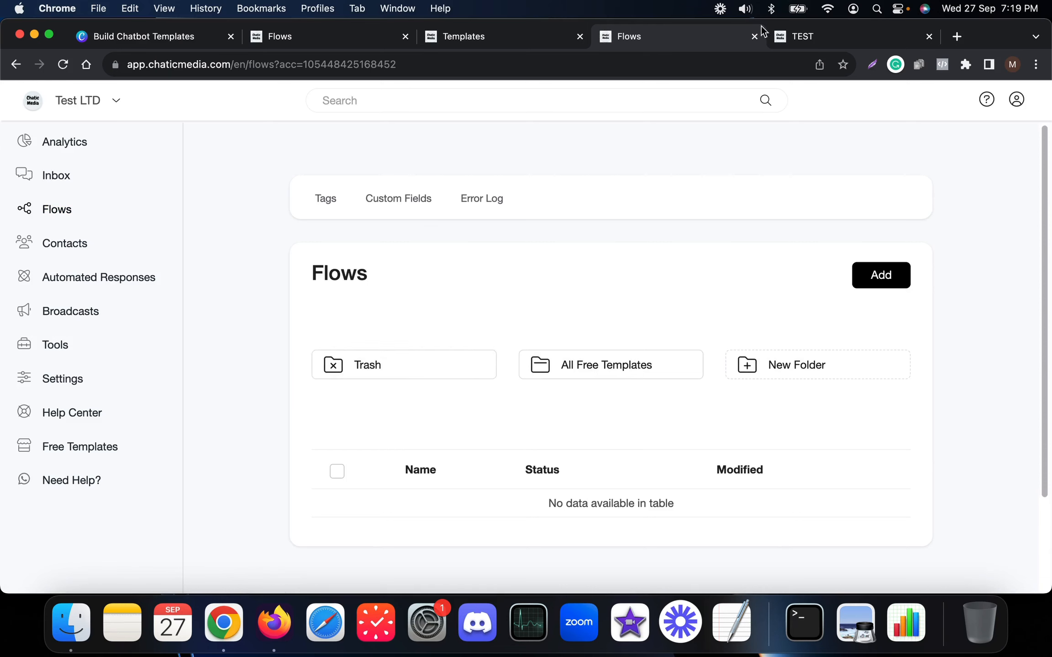
{"action": "left_click", "coordinate": [841, 37]}
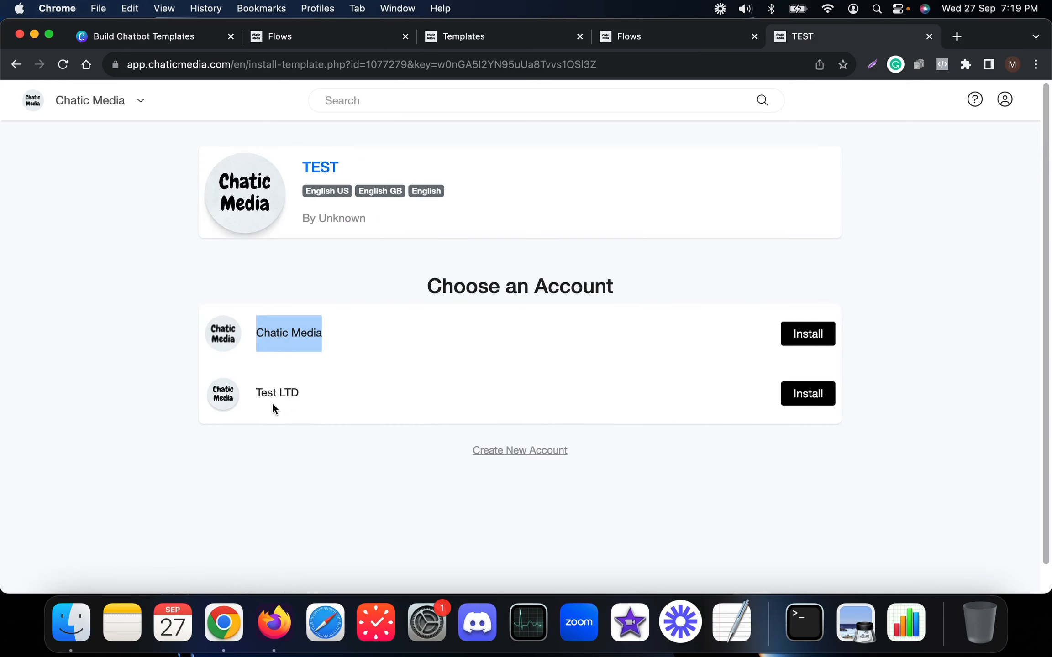
{"action": "left_click", "coordinate": [810, 396]}
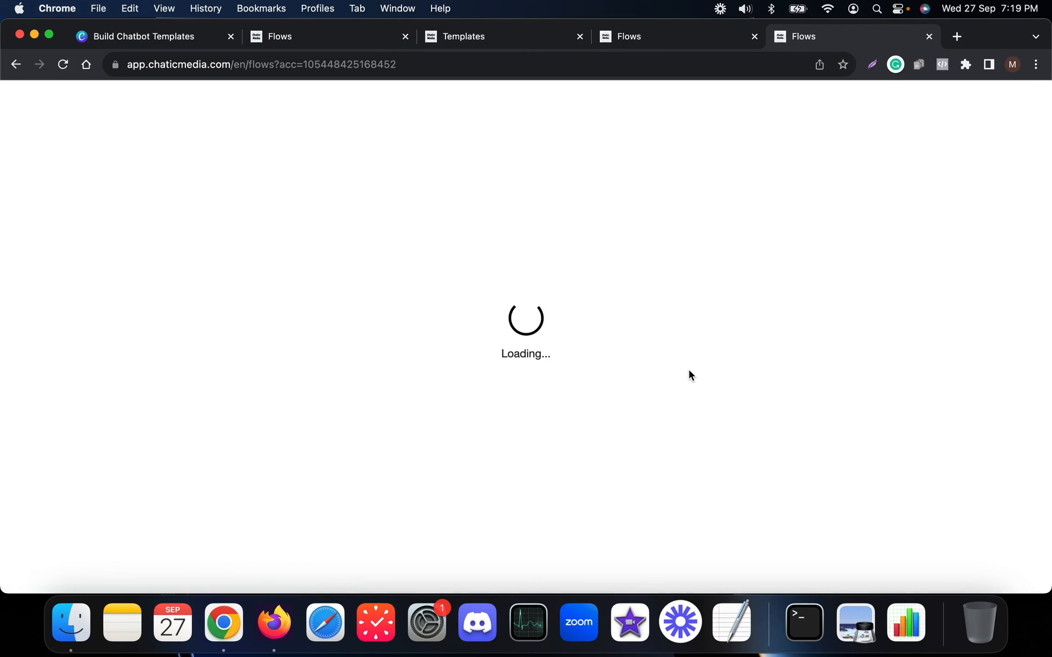
Open the installed TEST folder in Test LTD, then the TEST template row under Templates.
{"action": "scroll", "coordinate": [292, 382], "scroll_direction": "down", "scroll_amount": 3}
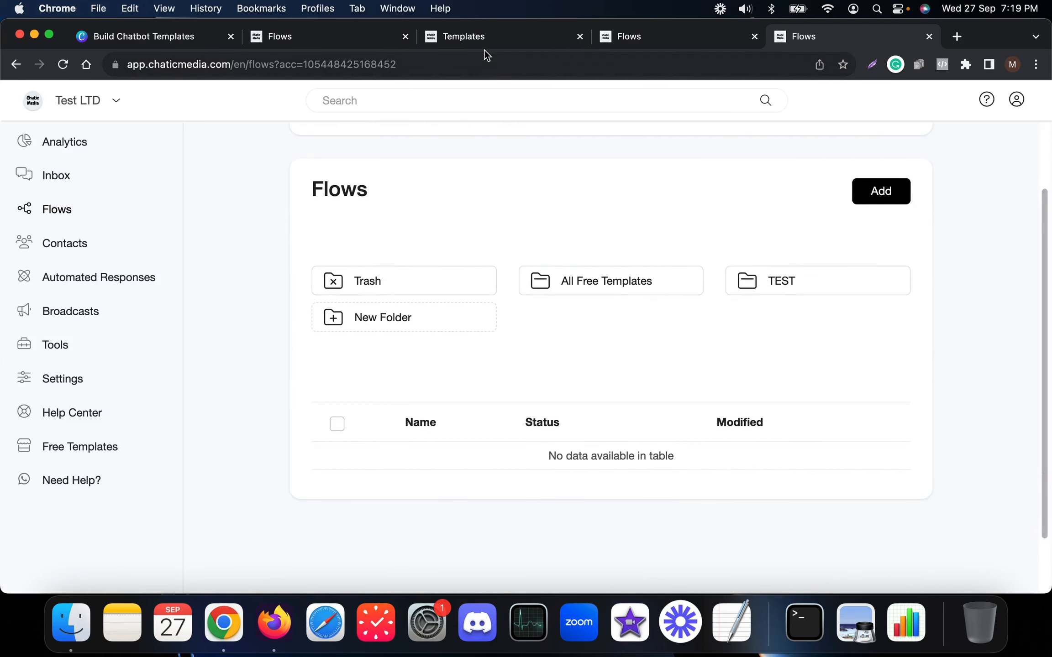
{"action": "left_click", "coordinate": [290, 36]}
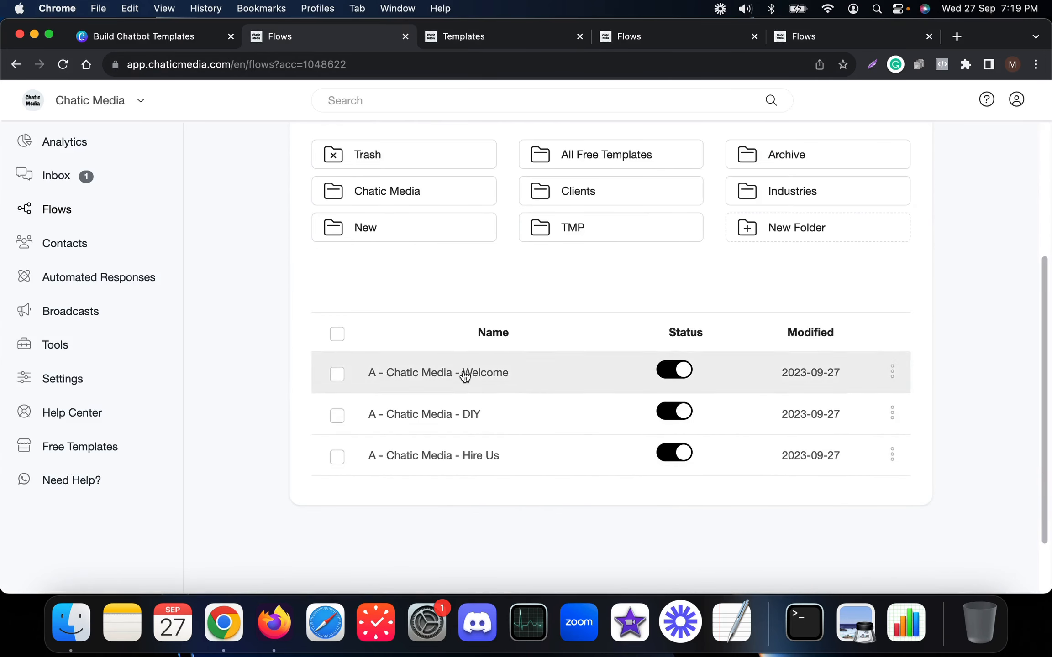
{"action": "left_click", "coordinate": [808, 41]}
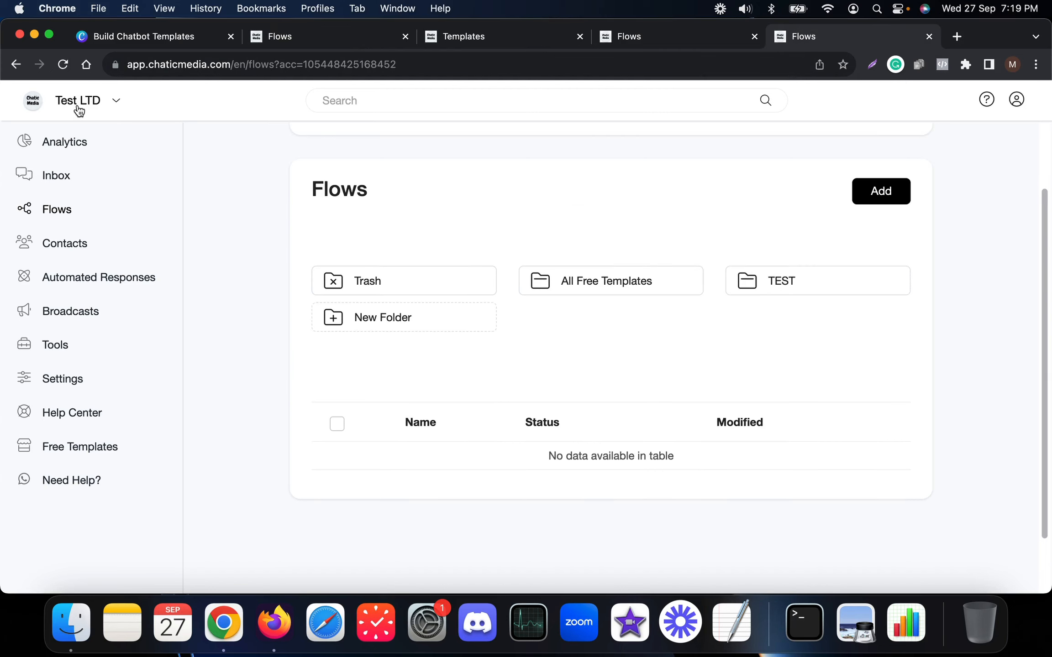
{"action": "left_click", "coordinate": [791, 284]}
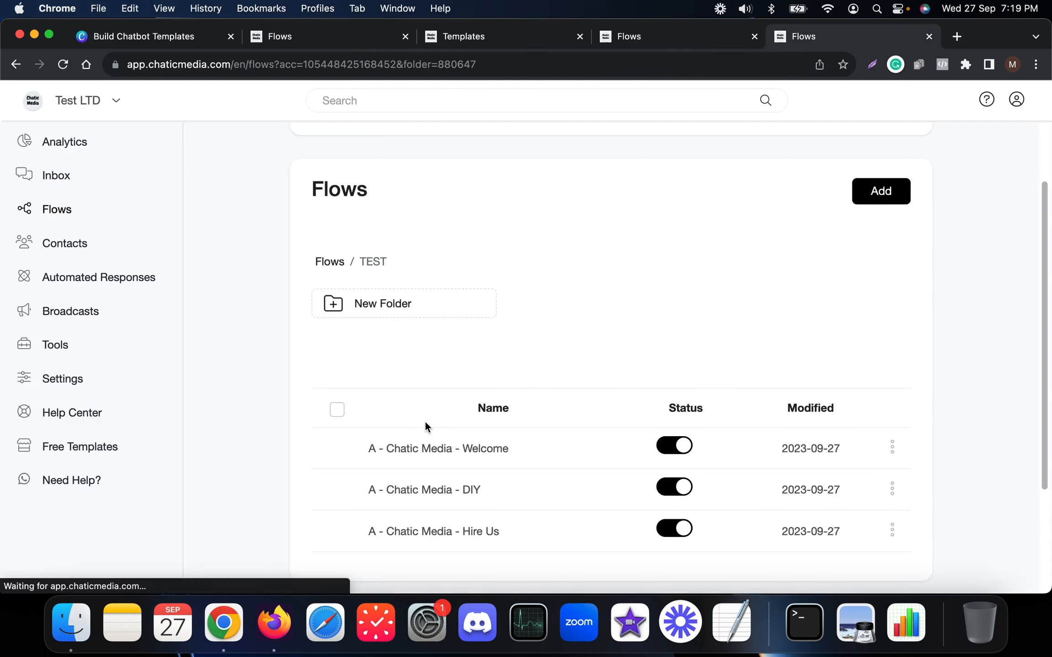
{"action": "scroll", "coordinate": [453, 456], "scroll_direction": "down", "scroll_amount": 3}
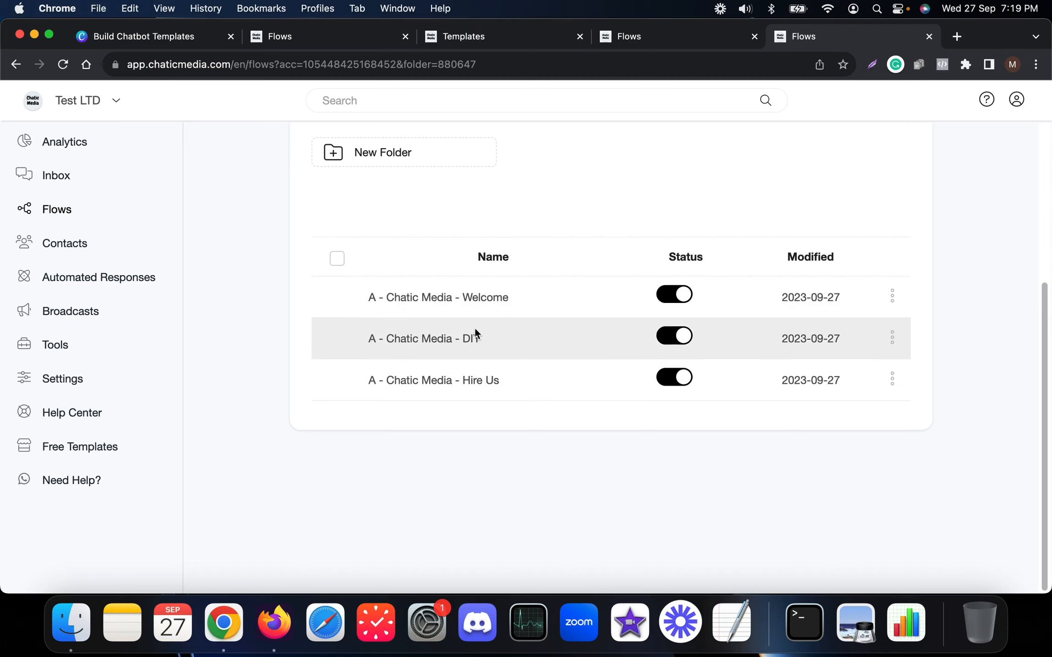
{"action": "left_click", "coordinate": [512, 39]}
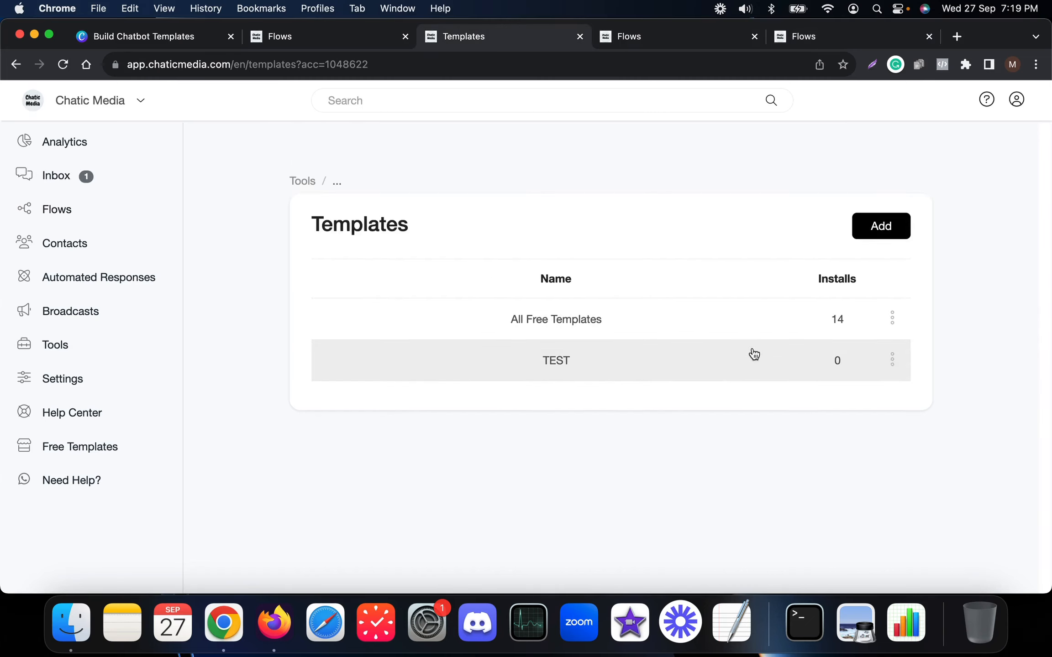
{"action": "left_click", "coordinate": [721, 368]}
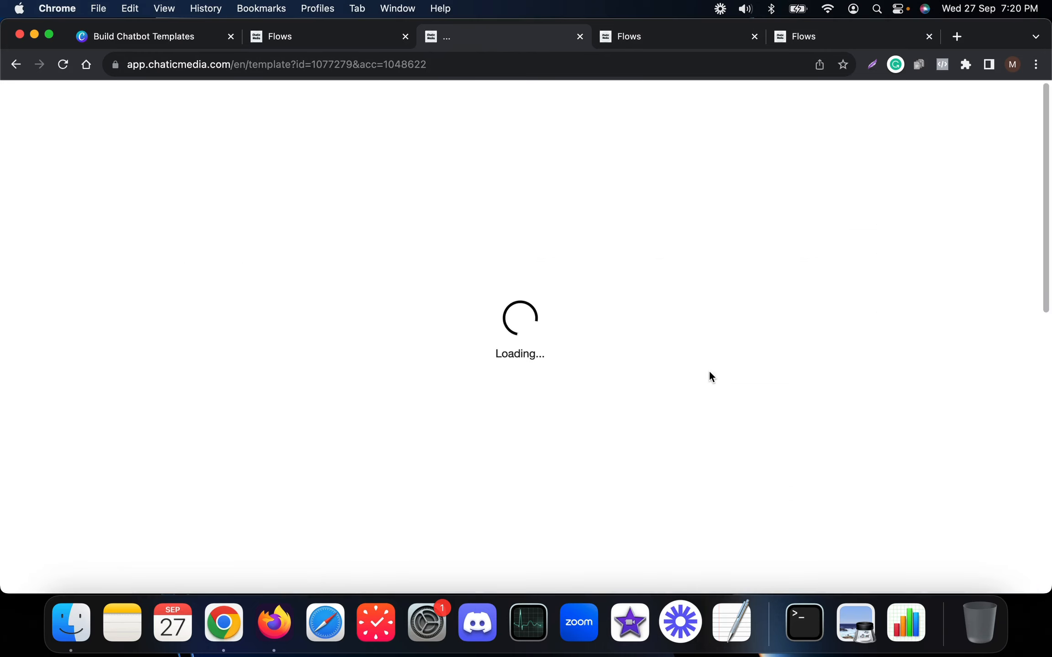
Start a webchat preview of the Welcome flow in Test LTD's TEST folder.
{"action": "left_click", "coordinate": [813, 36]}
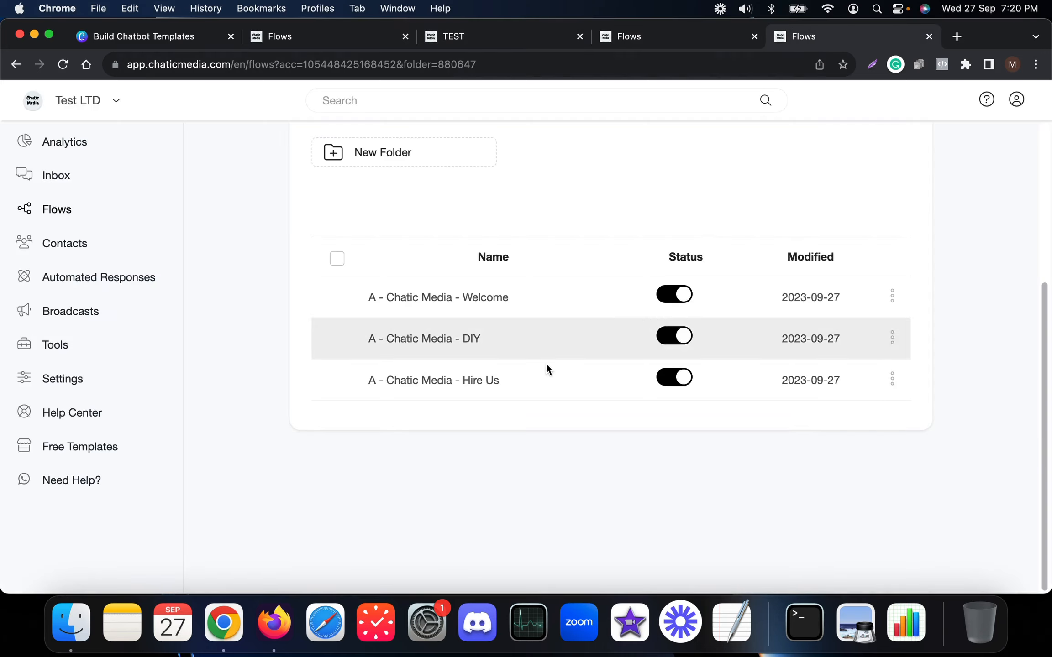
{"action": "triple_click", "coordinate": [452, 383]}
{"action": "double_click", "coordinate": [436, 340]}
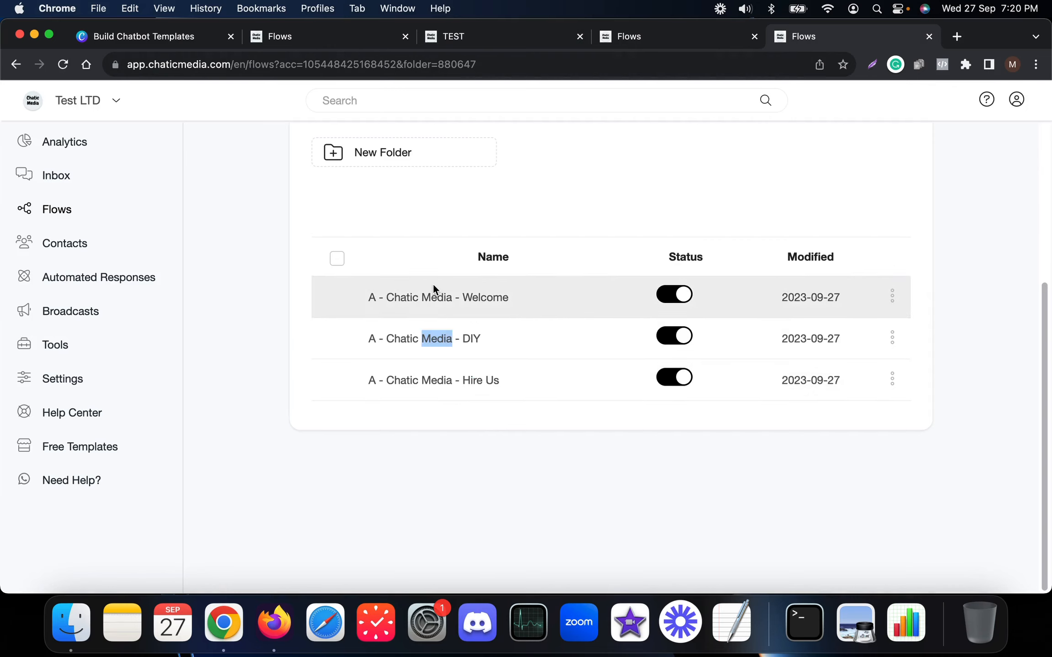
{"action": "left_click", "coordinate": [433, 289]}
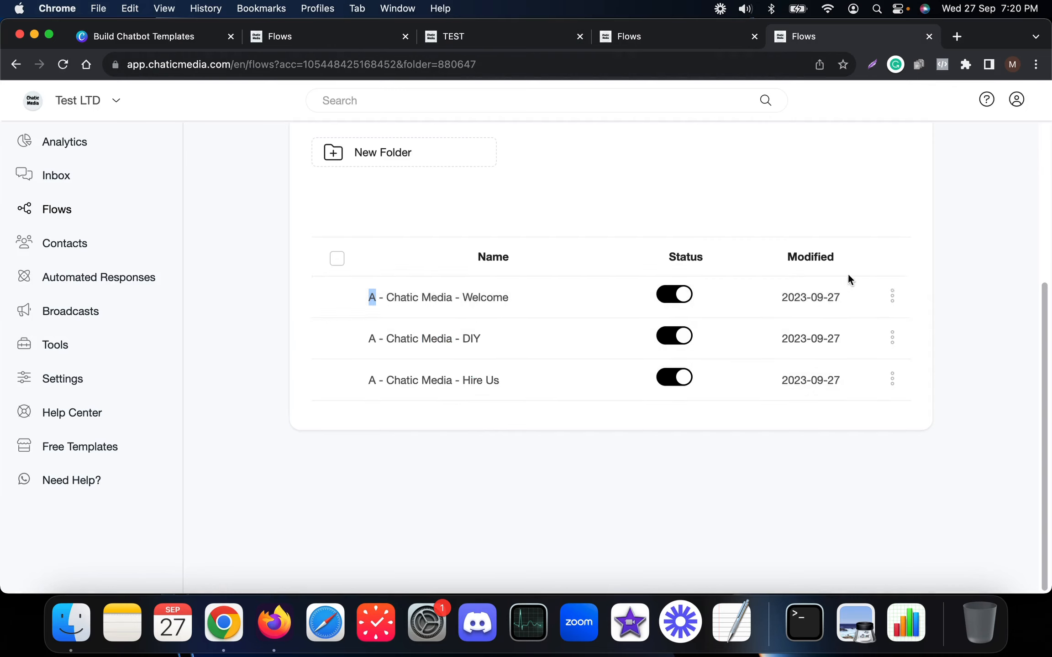
{"action": "left_click", "coordinate": [892, 296]}
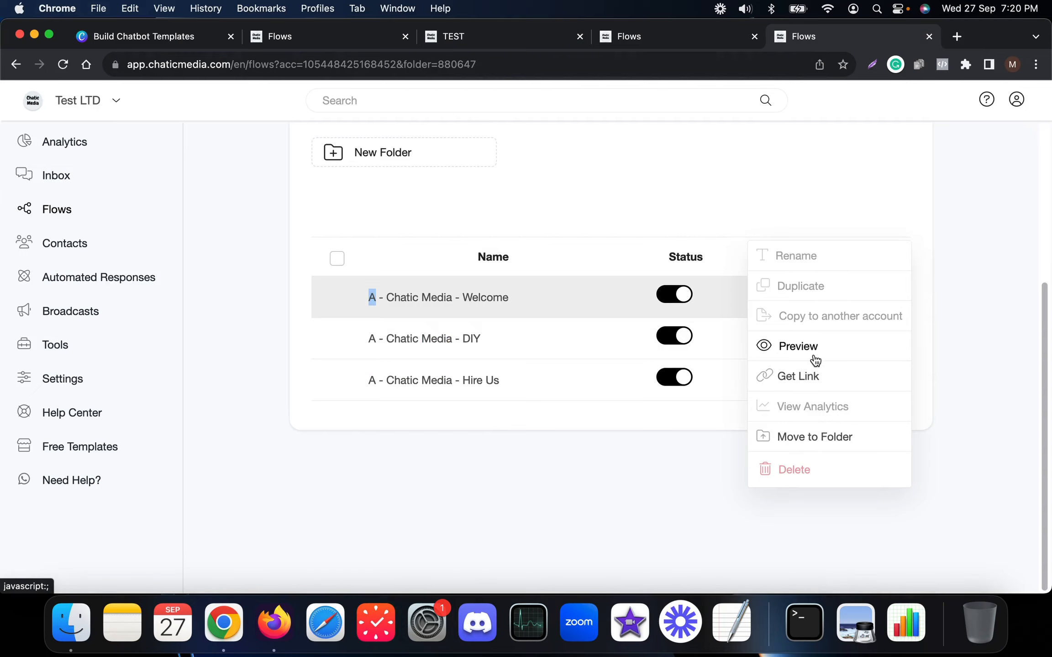
{"action": "left_click", "coordinate": [798, 347]}
{"action": "left_click", "coordinate": [607, 200]}
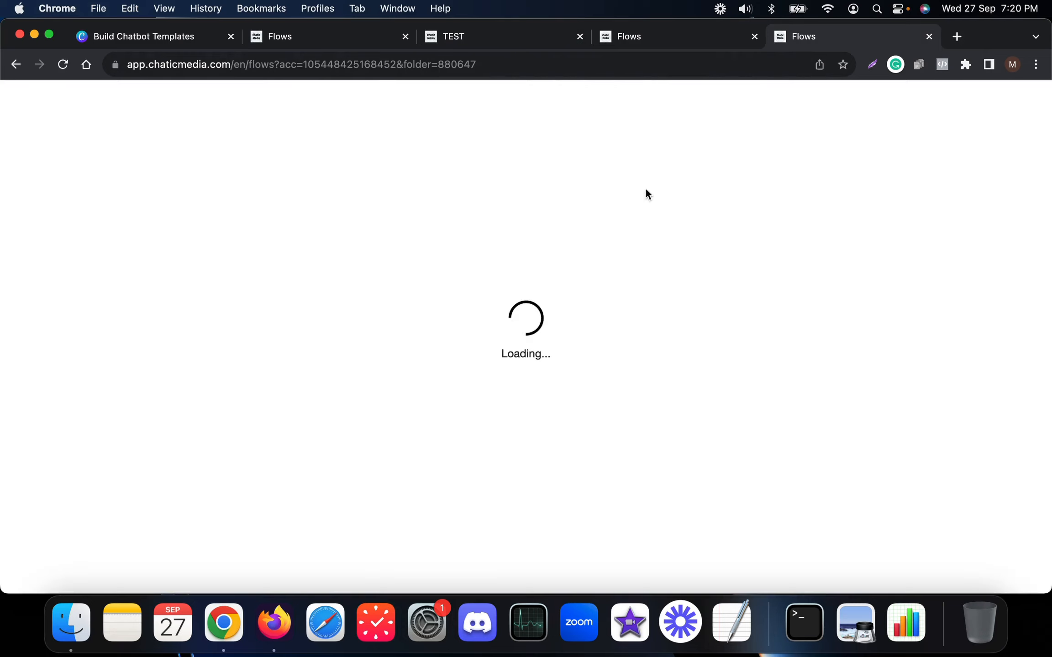
In the chat preview, answer the greeting with 'Yes, tell me more!'.
{"action": "left_click", "coordinate": [700, 38]}
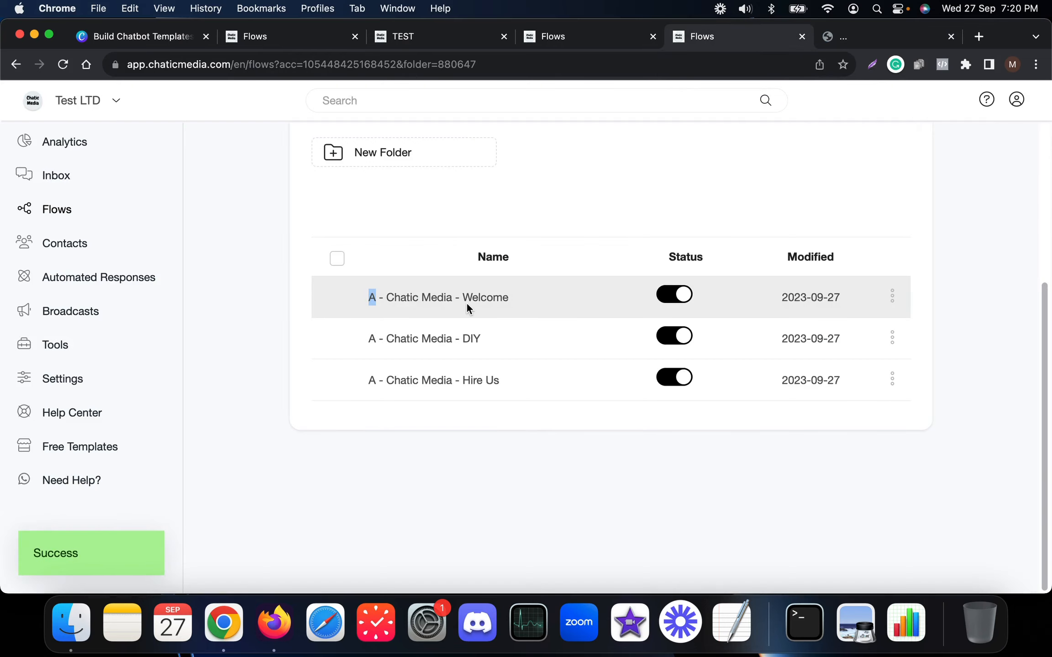
{"action": "left_click", "coordinate": [862, 29]}
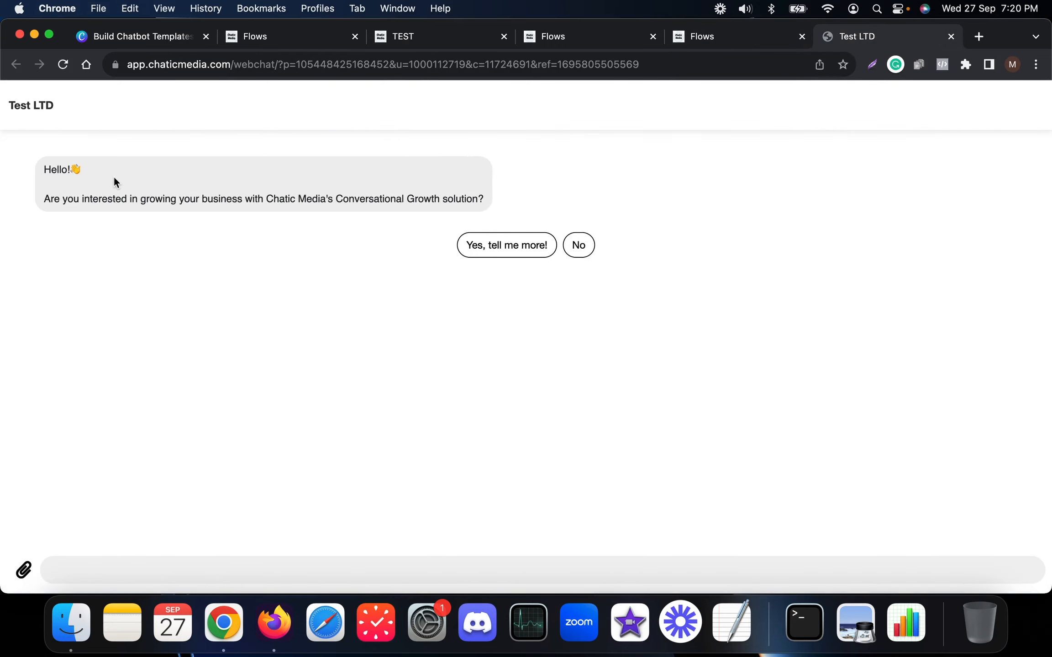
{"action": "left_click", "coordinate": [484, 248]}
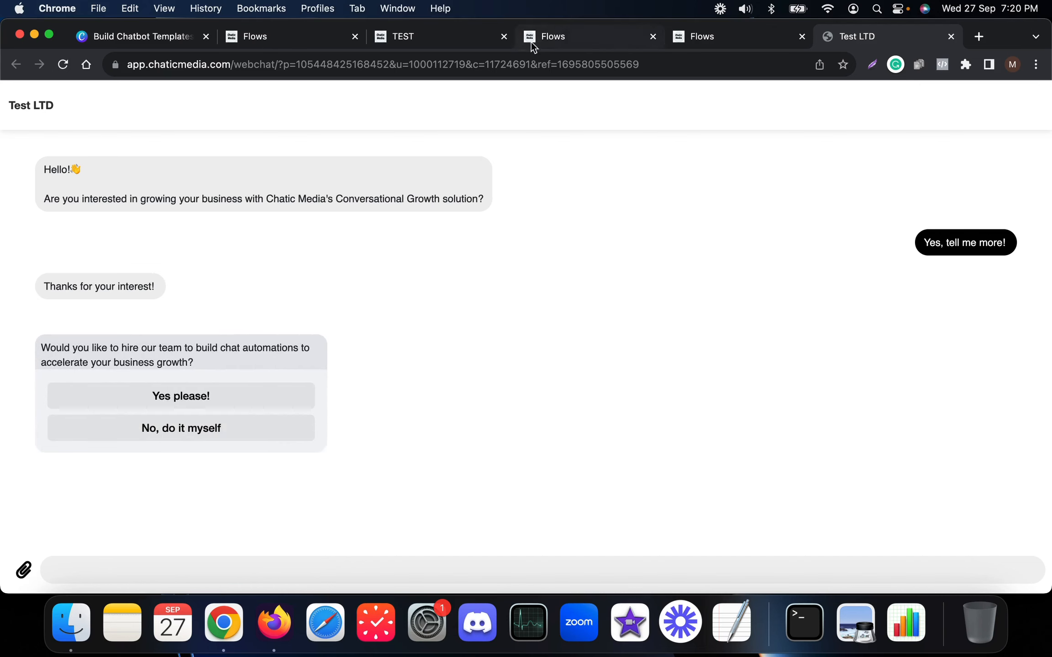
{"action": "left_click", "coordinate": [724, 39]}
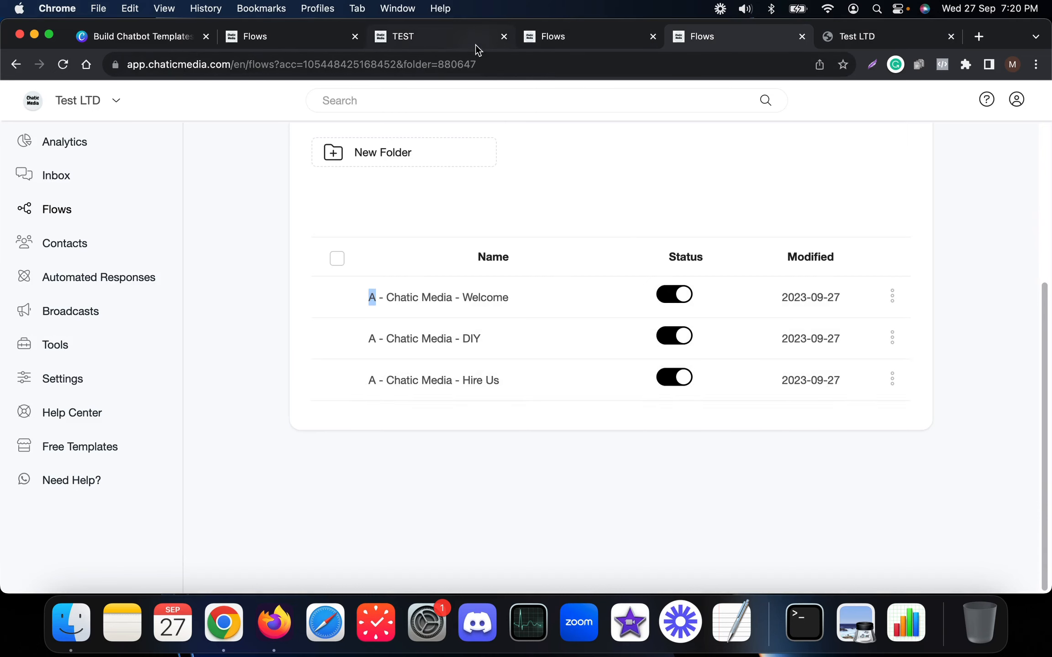
Review the TEST template's included flows against the flows installed in Test LTD.
{"action": "left_click", "coordinate": [432, 41]}
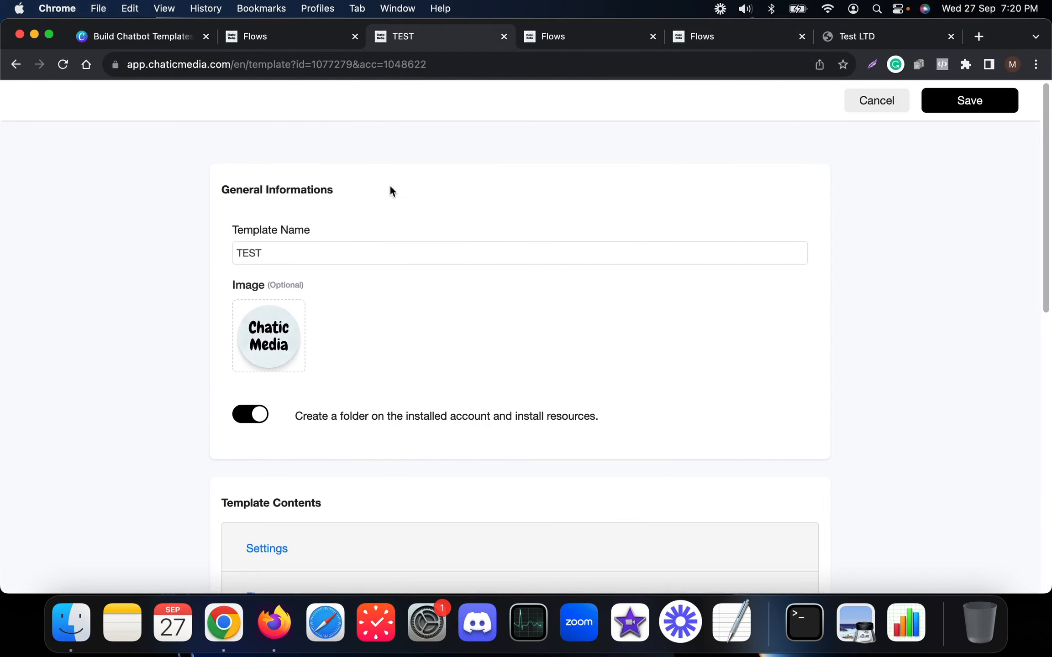
{"action": "scroll", "coordinate": [305, 281], "scroll_direction": "down", "scroll_amount": 13}
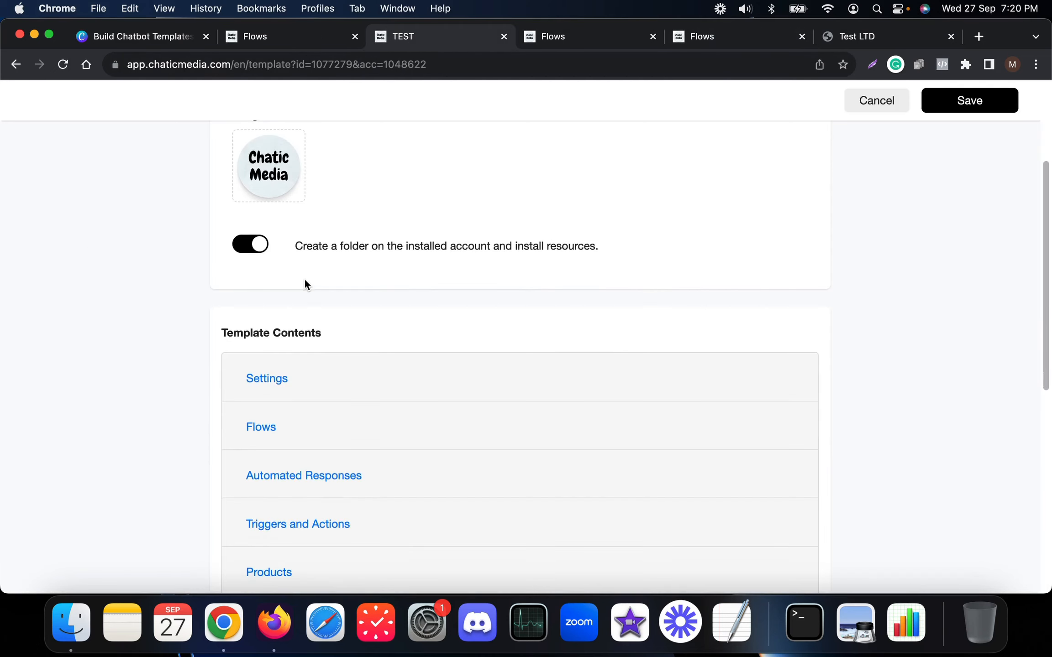
{"action": "scroll", "coordinate": [288, 308], "scroll_direction": "up", "scroll_amount": 6}
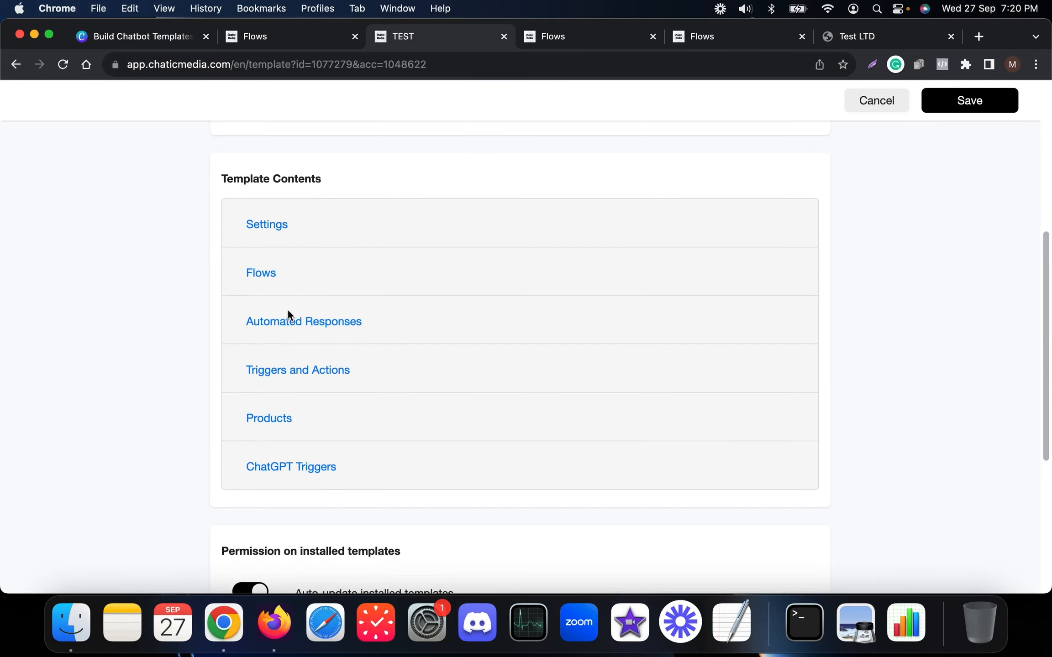
{"action": "left_click", "coordinate": [262, 276]}
{"action": "scroll", "coordinate": [269, 286], "scroll_direction": "down", "scroll_amount": 4}
{"action": "scroll", "coordinate": [273, 287], "scroll_direction": "up", "scroll_amount": 3}
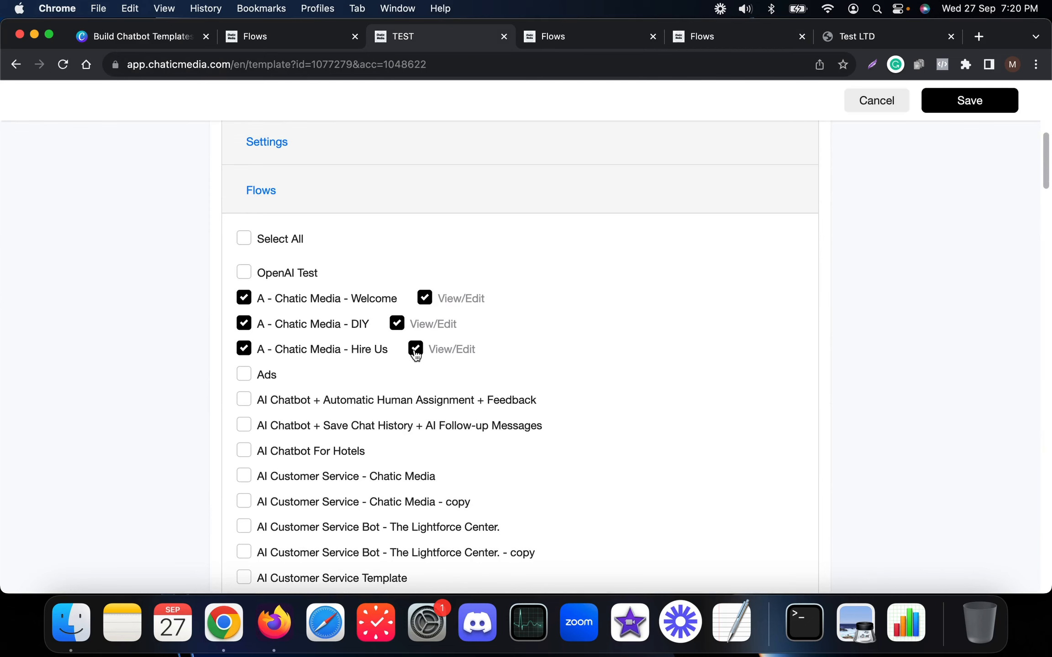
{"action": "left_click", "coordinate": [704, 37]}
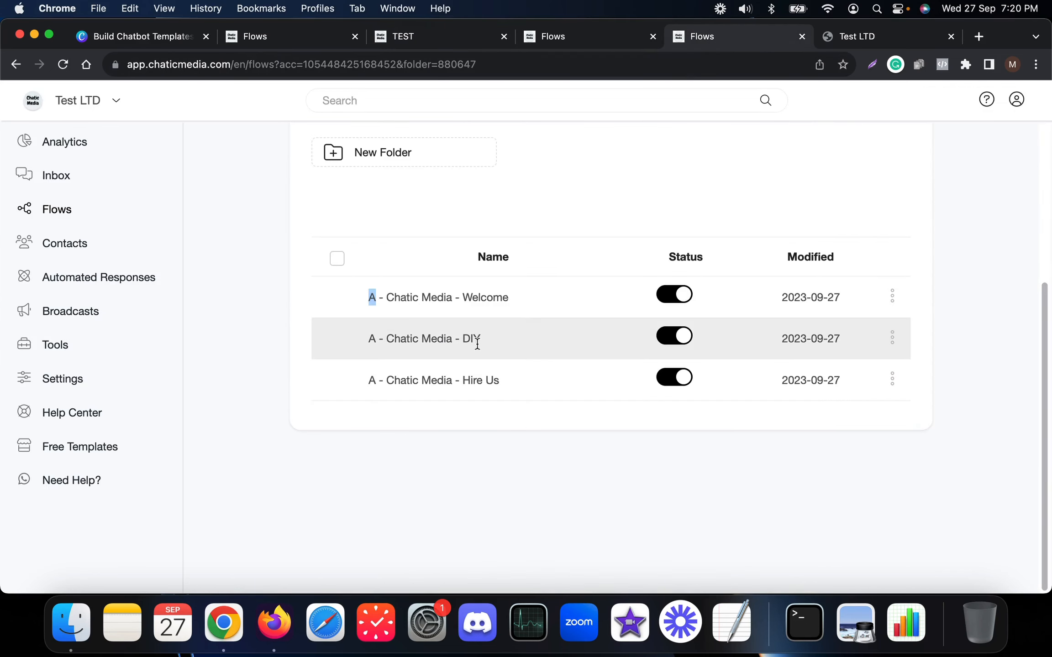
{"action": "double_click", "coordinate": [484, 298]}
{"action": "left_click", "coordinate": [458, 351]}
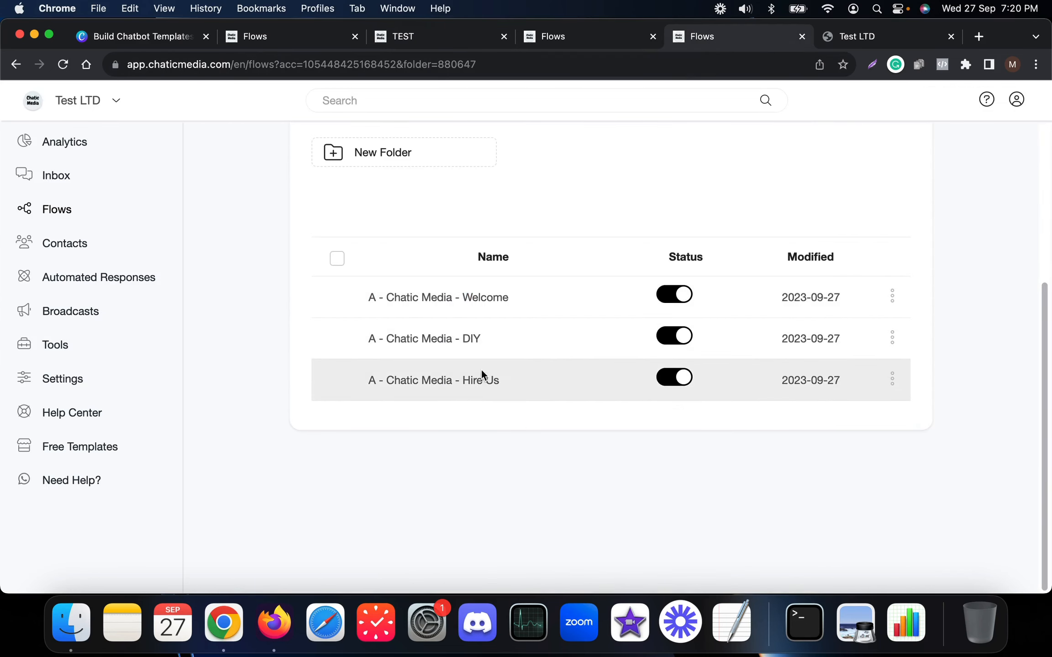
{"action": "left_click", "coordinate": [424, 40]}
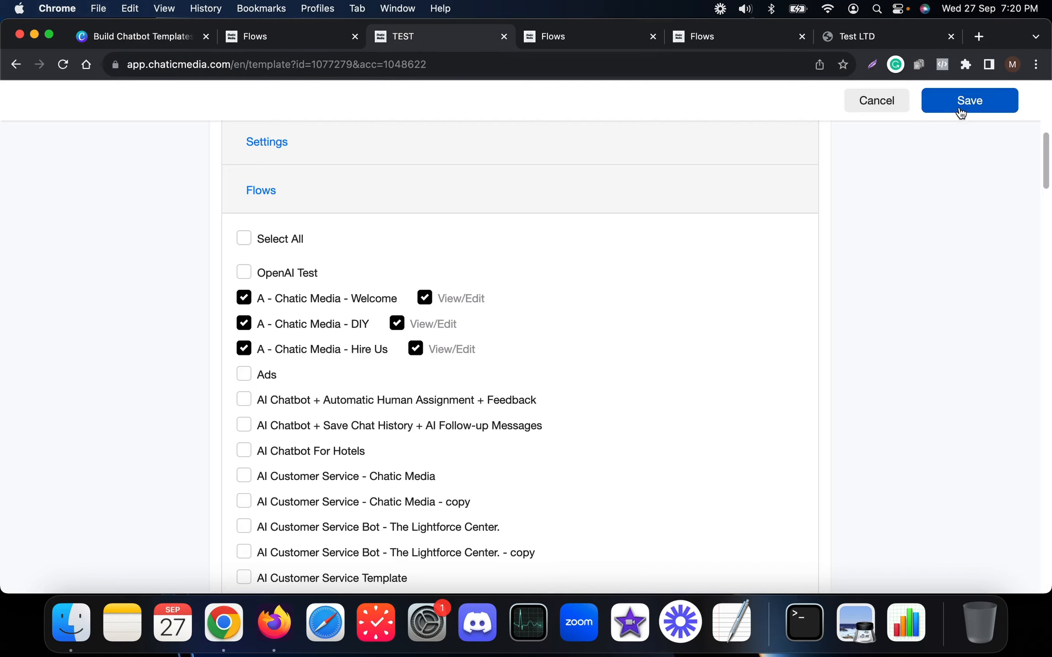
With auto-update kept on, save the TEST template and reload Test LTD's flows list.
{"action": "scroll", "coordinate": [502, 355], "scroll_direction": "down", "scroll_amount": 20}
{"action": "scroll", "coordinate": [314, 422], "scroll_direction": "down", "scroll_amount": 15}
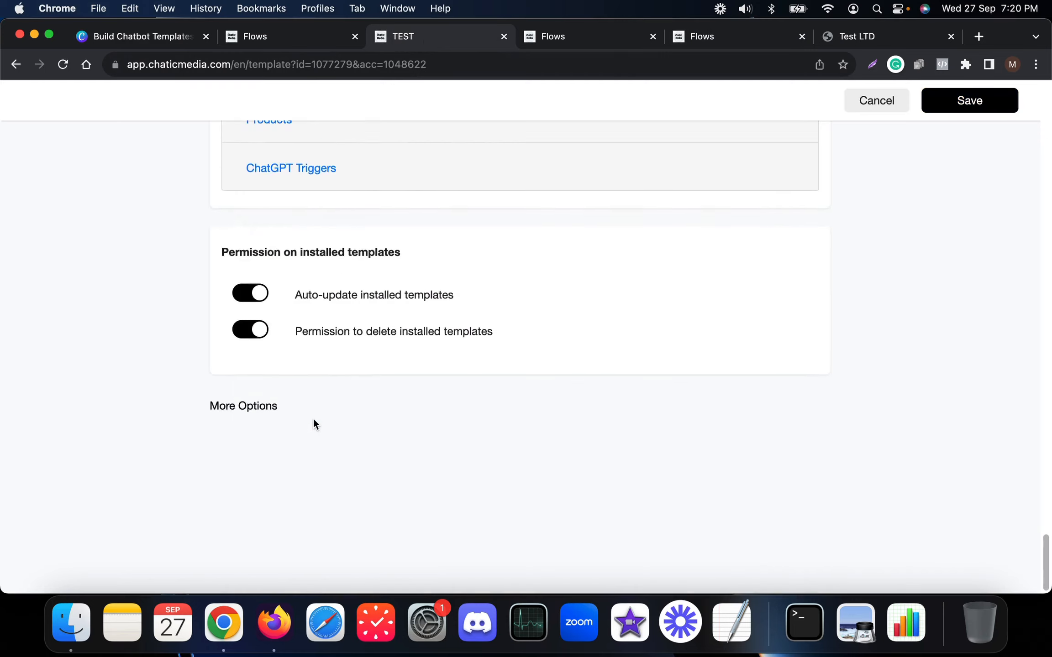
{"action": "scroll", "coordinate": [313, 422], "scroll_direction": "up", "scroll_amount": 5}
{"action": "scroll", "coordinate": [409, 368], "scroll_direction": "down", "scroll_amount": 3}
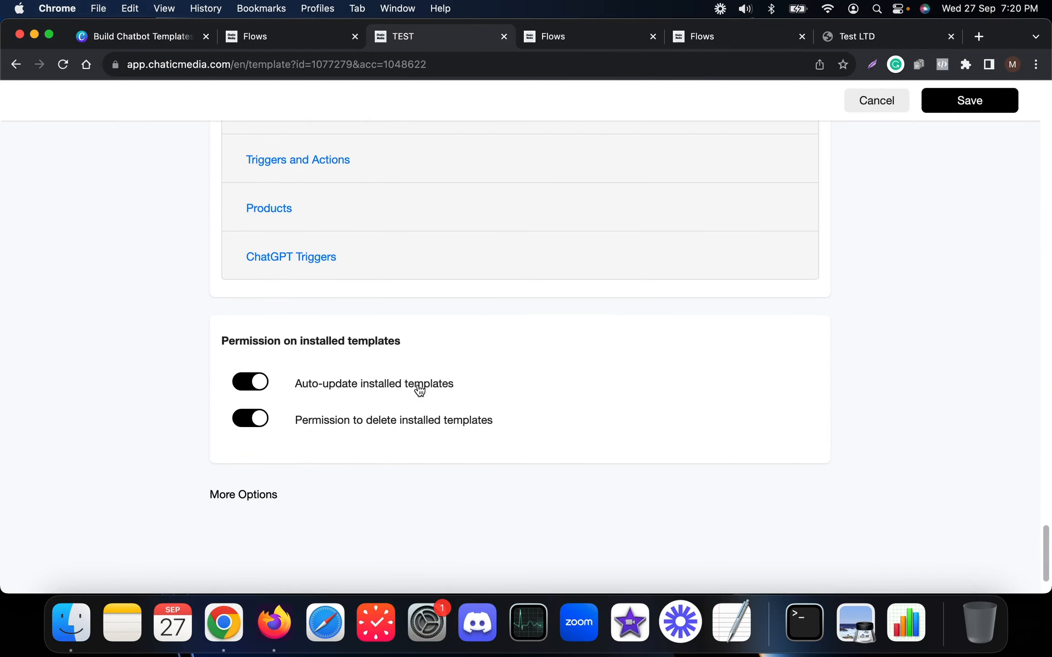
{"action": "scroll", "coordinate": [419, 391], "scroll_direction": "up", "scroll_amount": 20}
{"action": "scroll", "coordinate": [413, 391], "scroll_direction": "down", "scroll_amount": 5}
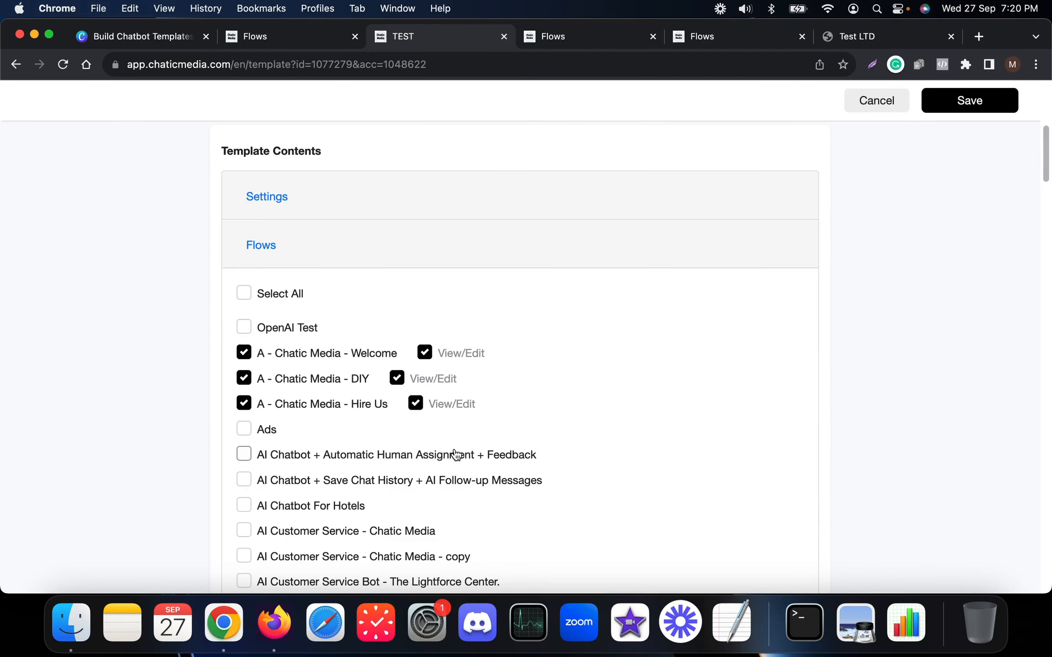
{"action": "left_click", "coordinate": [689, 36]}
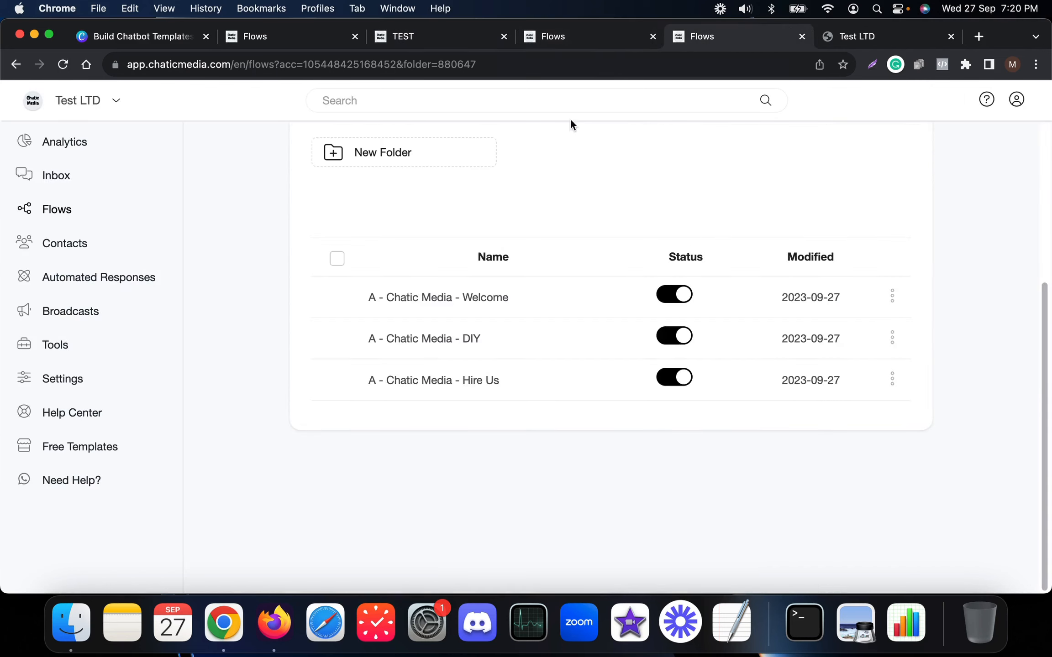
{"action": "left_click", "coordinate": [468, 36]}
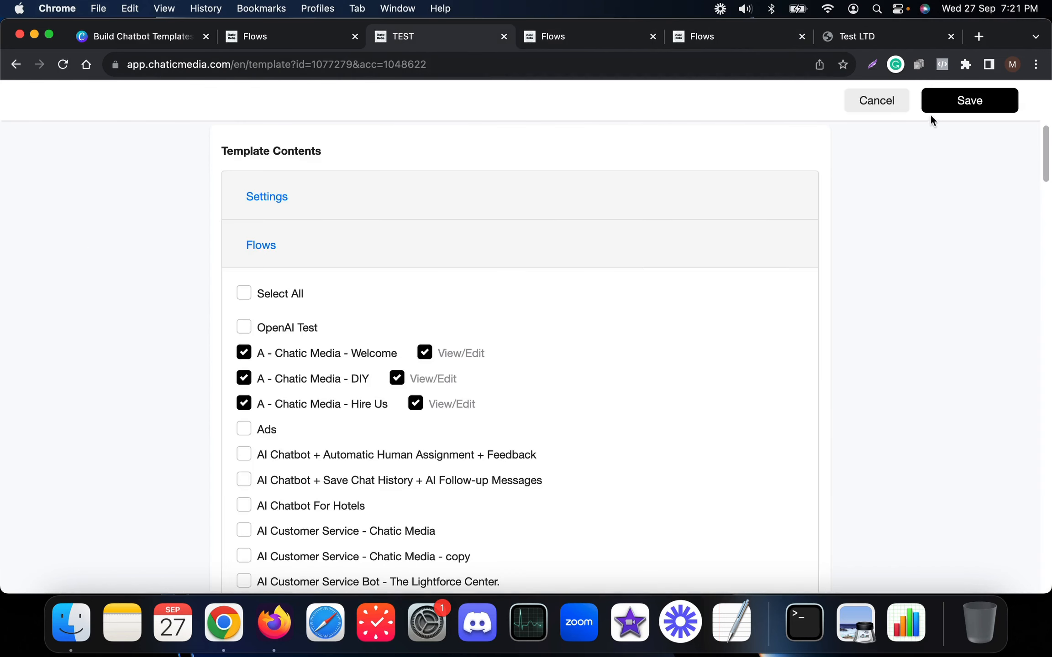
{"action": "left_click", "coordinate": [941, 108]}
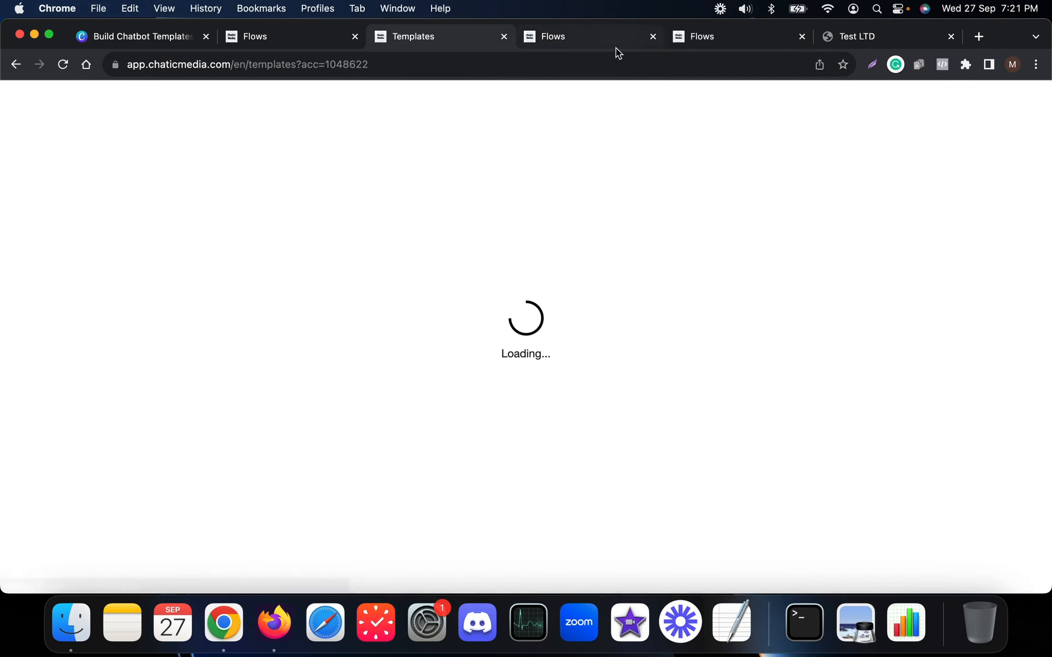
{"action": "left_click", "coordinate": [738, 42]}
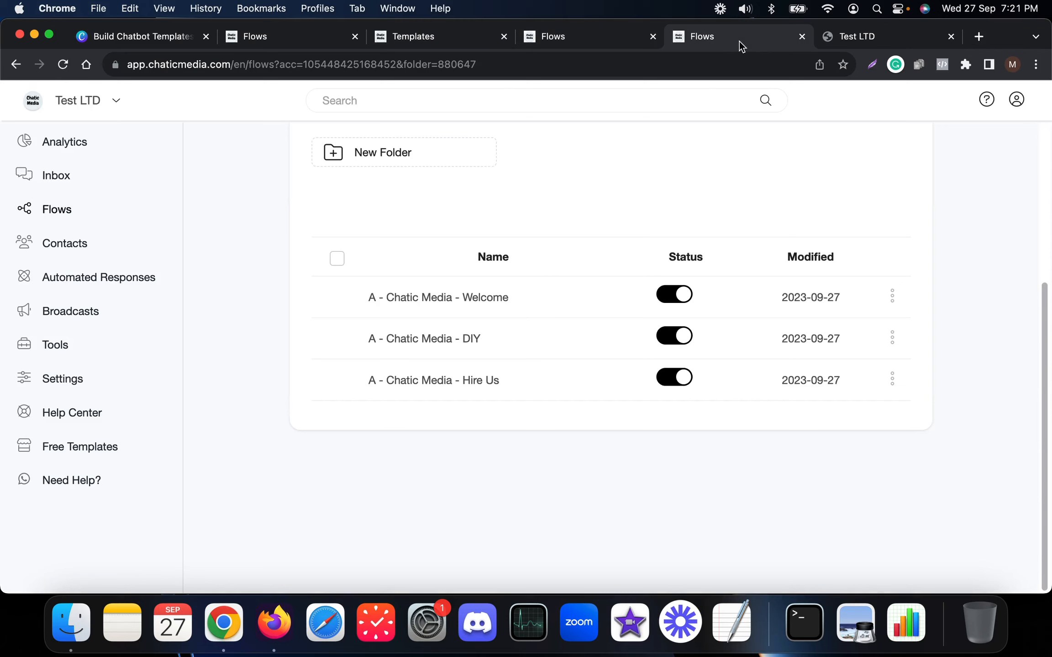
{"action": "left_click", "coordinate": [63, 66]}
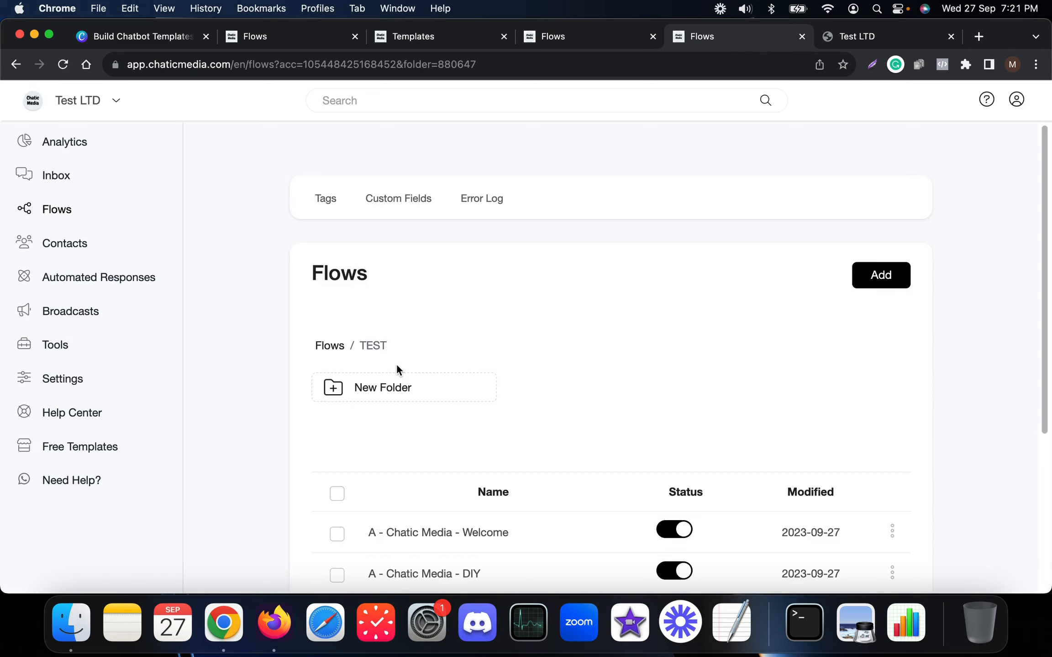
Open Test LTD's installed Welcome flow and compare it with the TEST template's included flows.
{"action": "scroll", "coordinate": [400, 439], "scroll_direction": "down", "scroll_amount": 5}
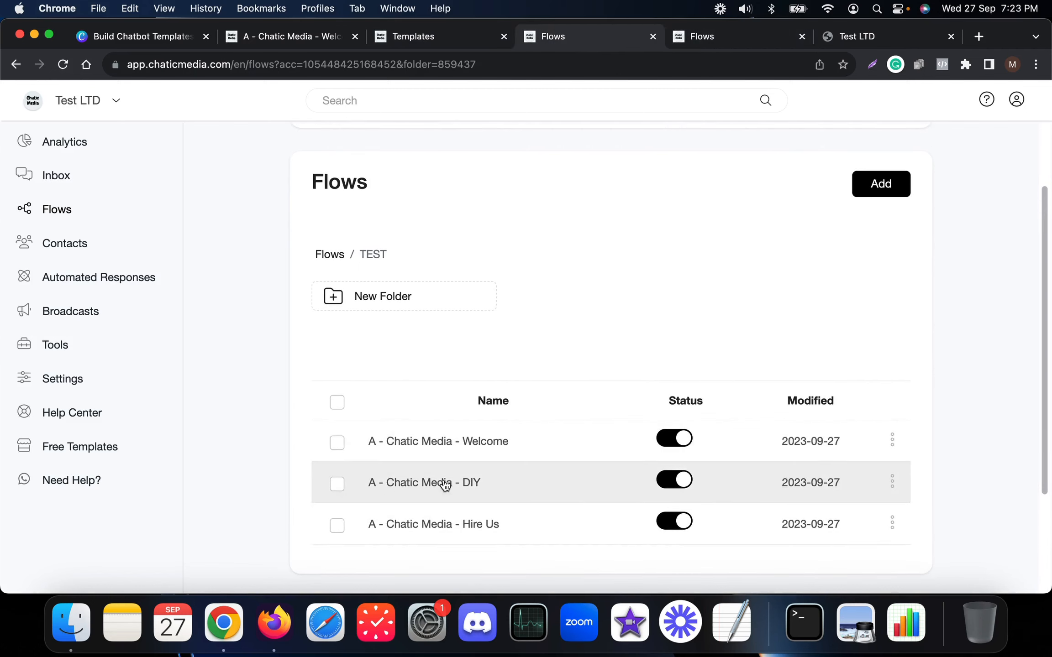
{"action": "left_click", "coordinate": [463, 440]}
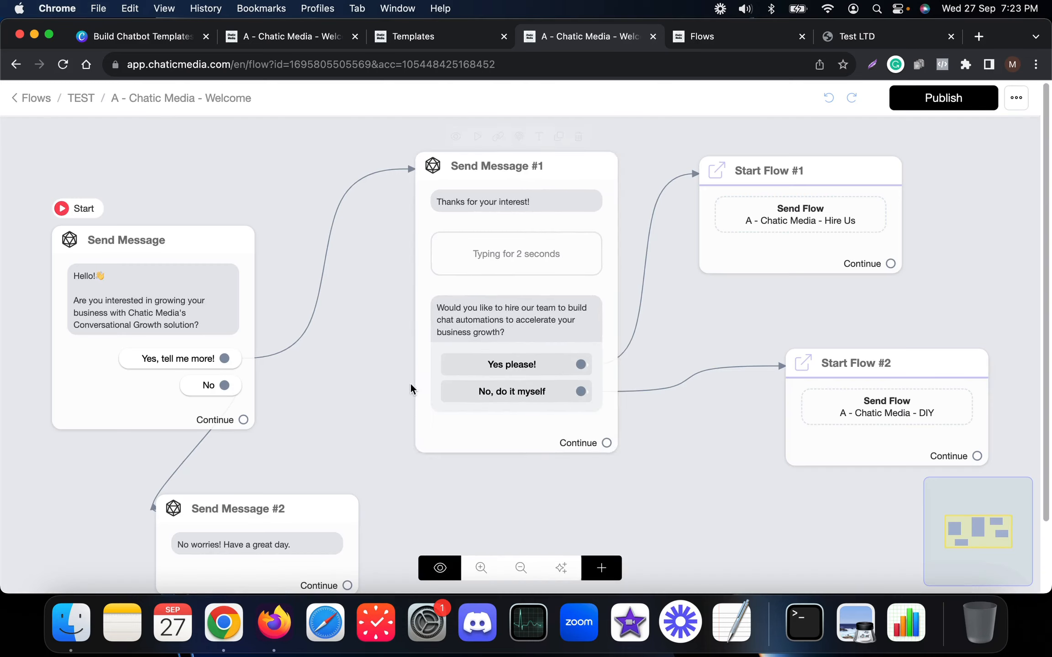
{"action": "left_click", "coordinate": [498, 219]}
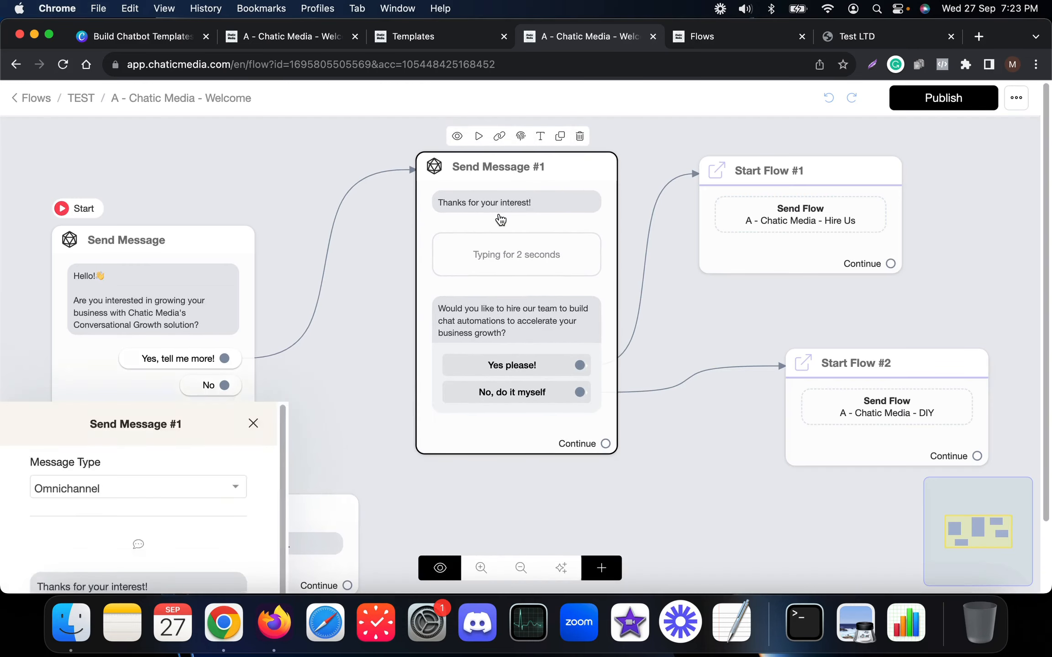
{"action": "left_click", "coordinate": [434, 36]}
{"action": "left_click", "coordinate": [569, 372]}
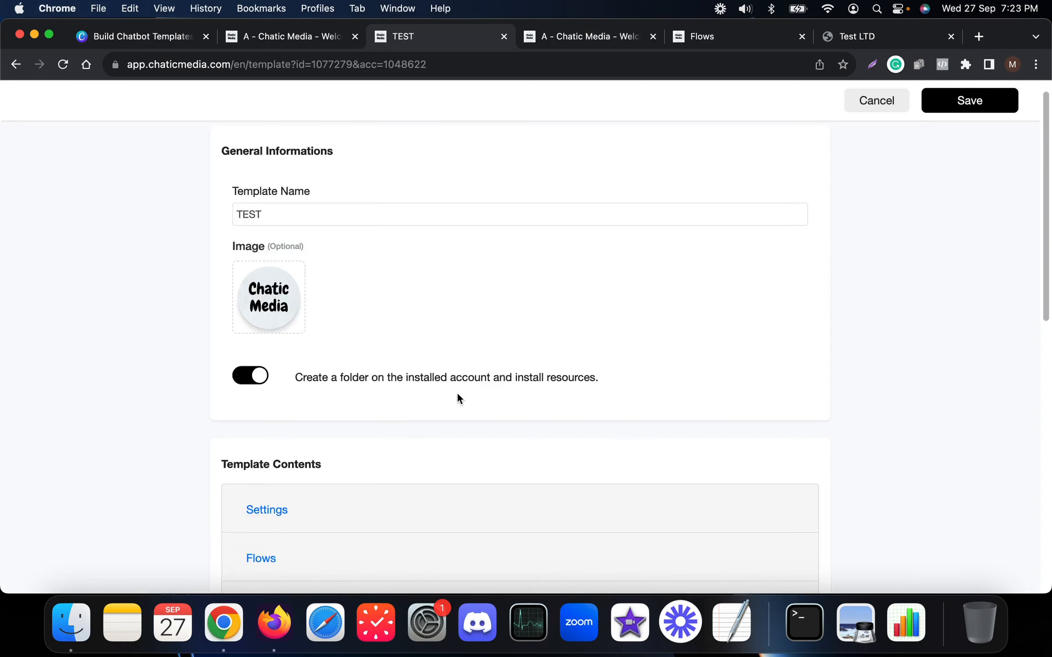
{"action": "scroll", "coordinate": [457, 393], "scroll_direction": "down", "scroll_amount": 7}
{"action": "left_click", "coordinate": [258, 261]}
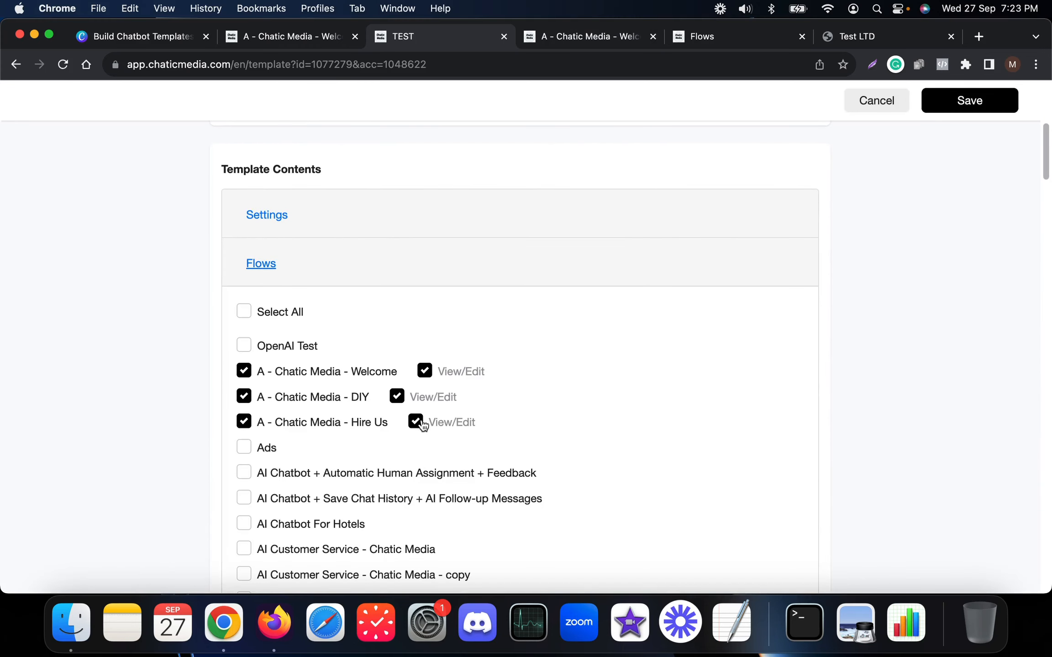
{"action": "left_click", "coordinate": [580, 37]}
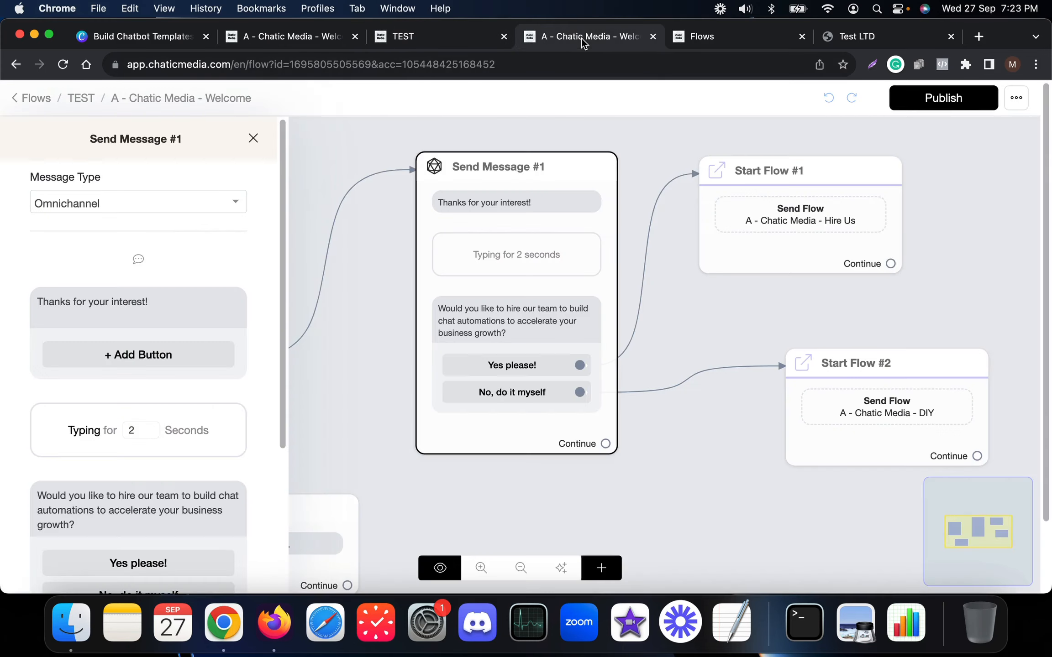
{"action": "left_click", "coordinate": [744, 329]}
{"action": "scroll", "coordinate": [790, 311], "scroll_direction": "down", "scroll_amount": 5}
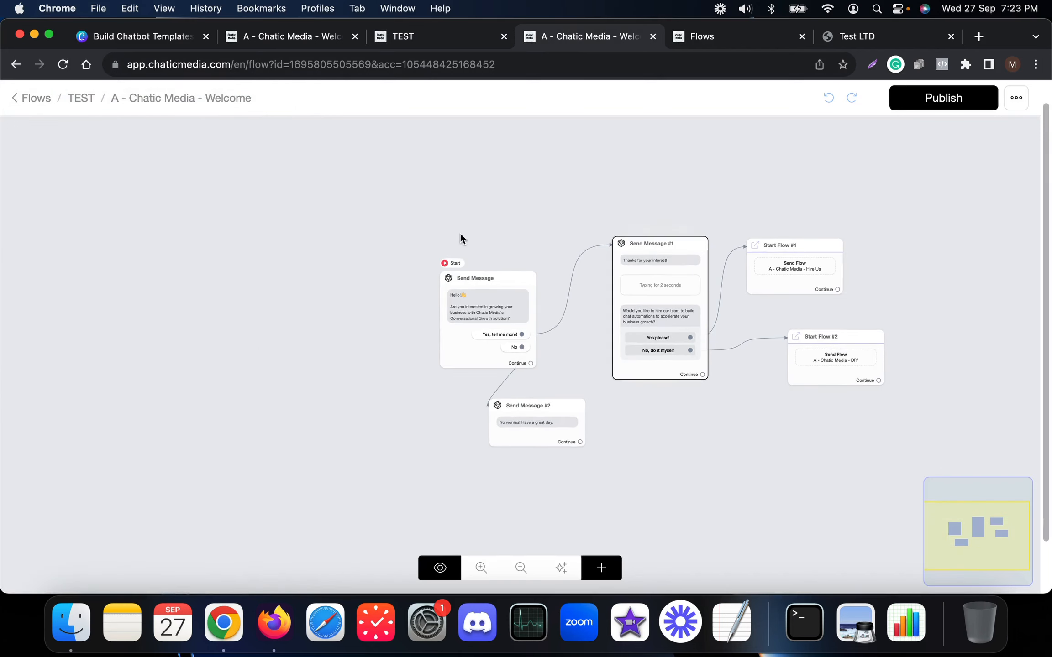
{"action": "scroll", "coordinate": [641, 299], "scroll_direction": "up", "scroll_amount": 3}
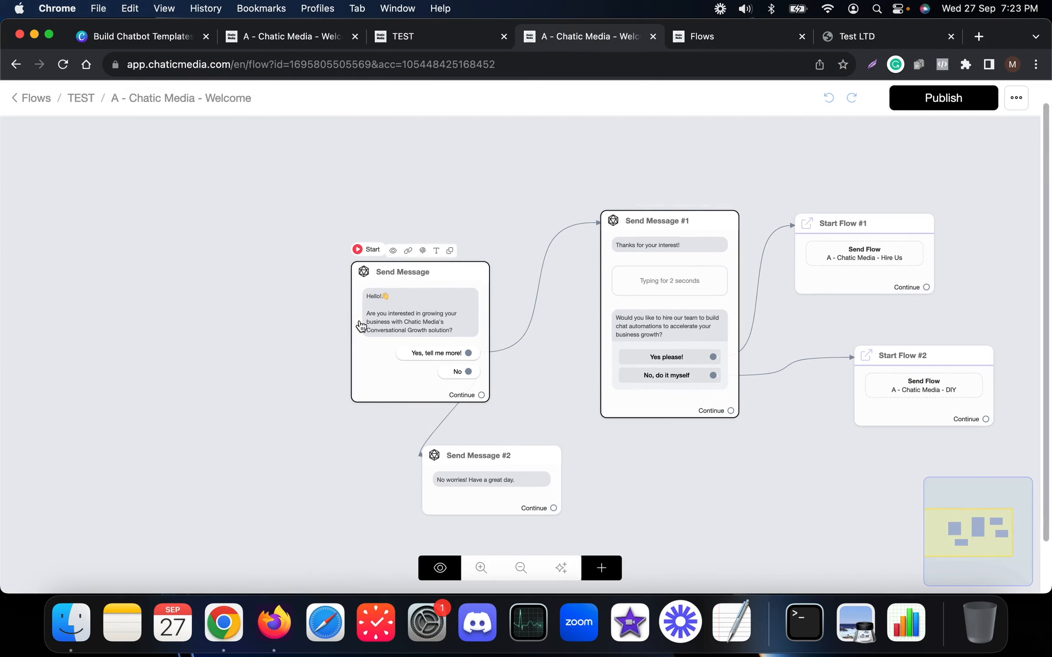
Publish the installed Welcome flow, then go to the source account's main Flows page.
{"action": "left_click", "coordinate": [77, 98]}
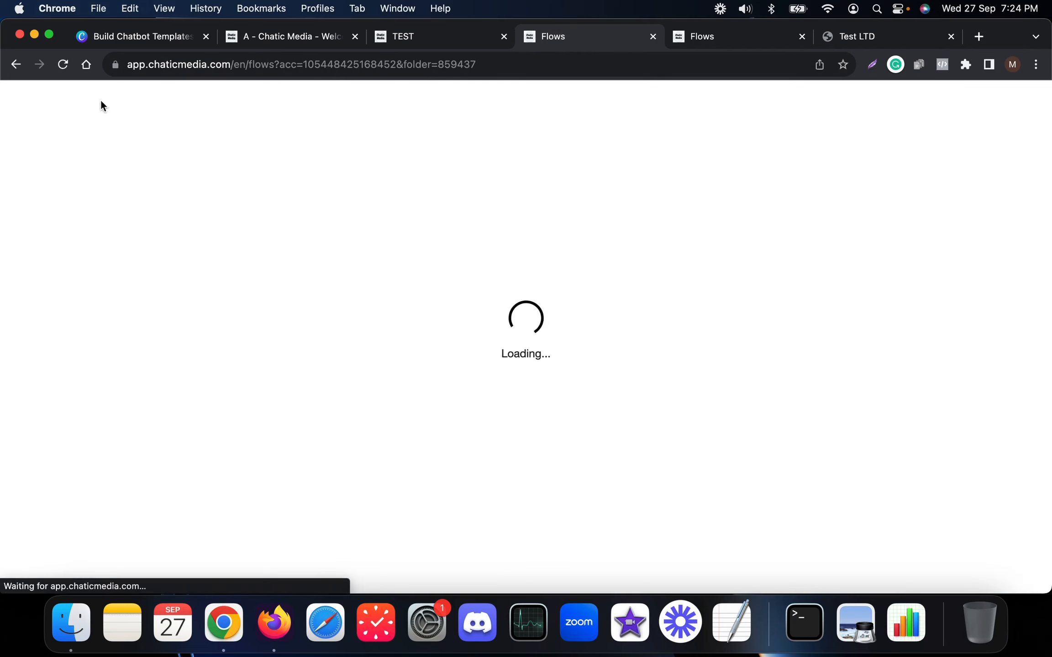
{"action": "scroll", "coordinate": [556, 491], "scroll_direction": "down", "scroll_amount": 2}
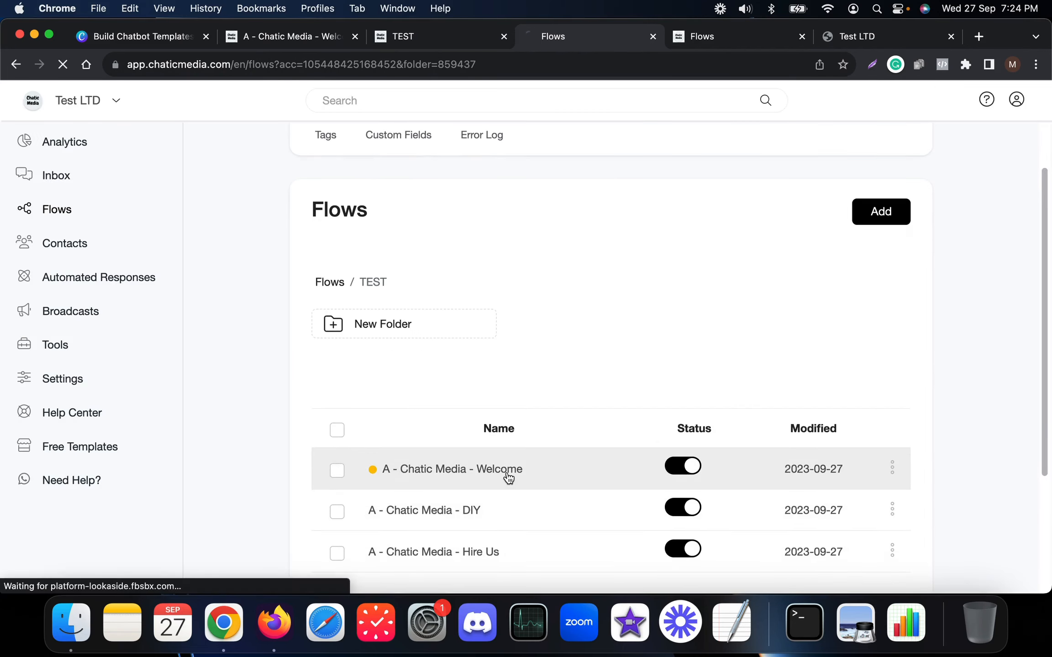
{"action": "left_click", "coordinate": [508, 475]}
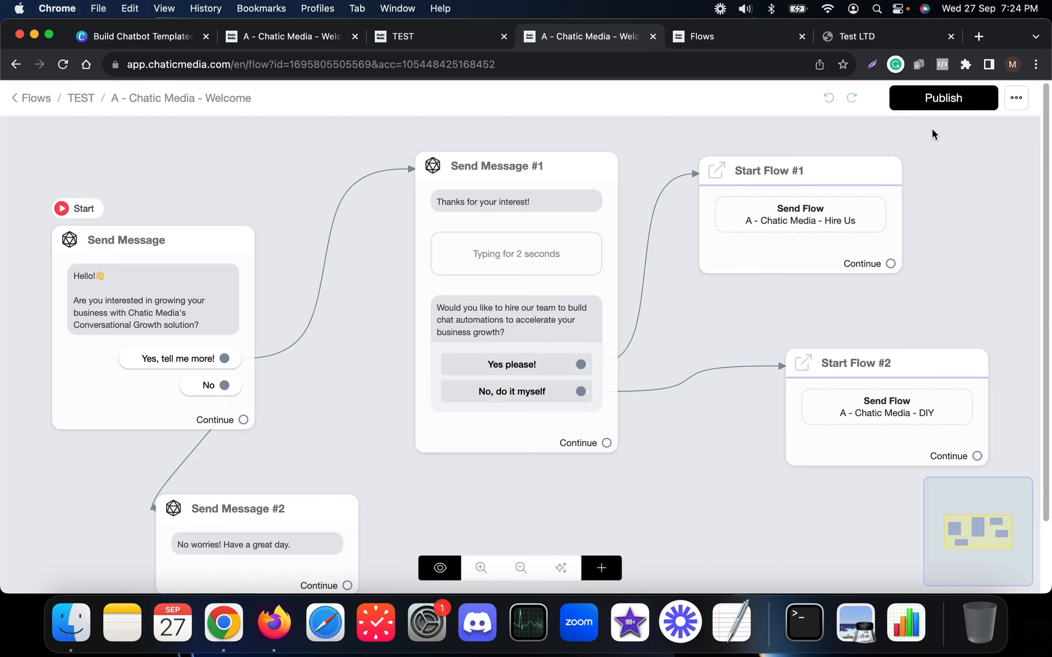
{"action": "left_click", "coordinate": [945, 100]}
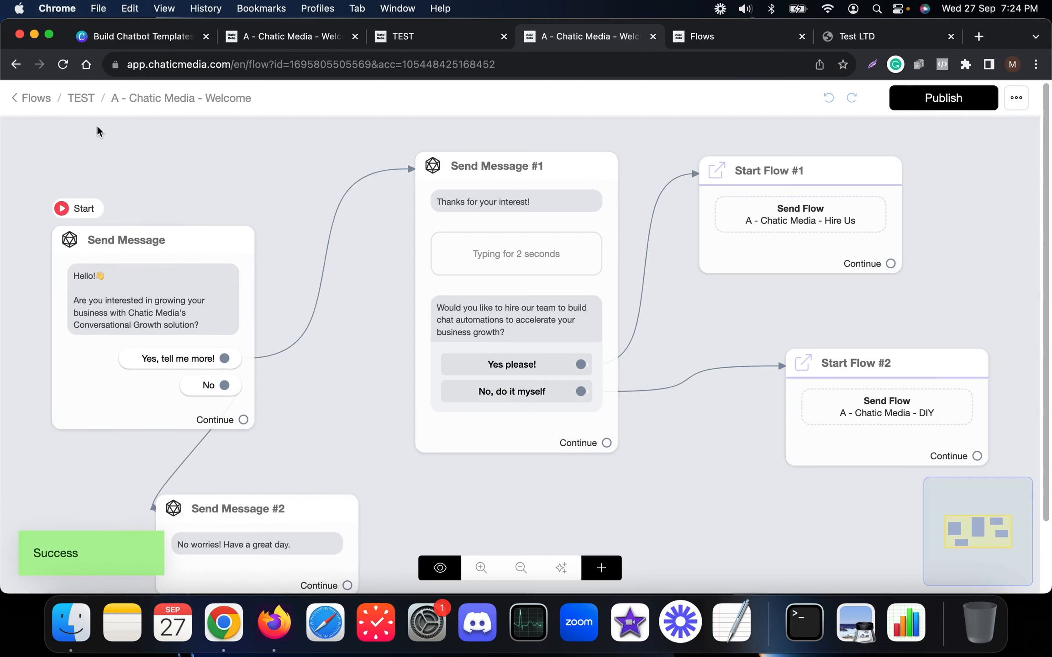
{"action": "left_click", "coordinate": [81, 97]}
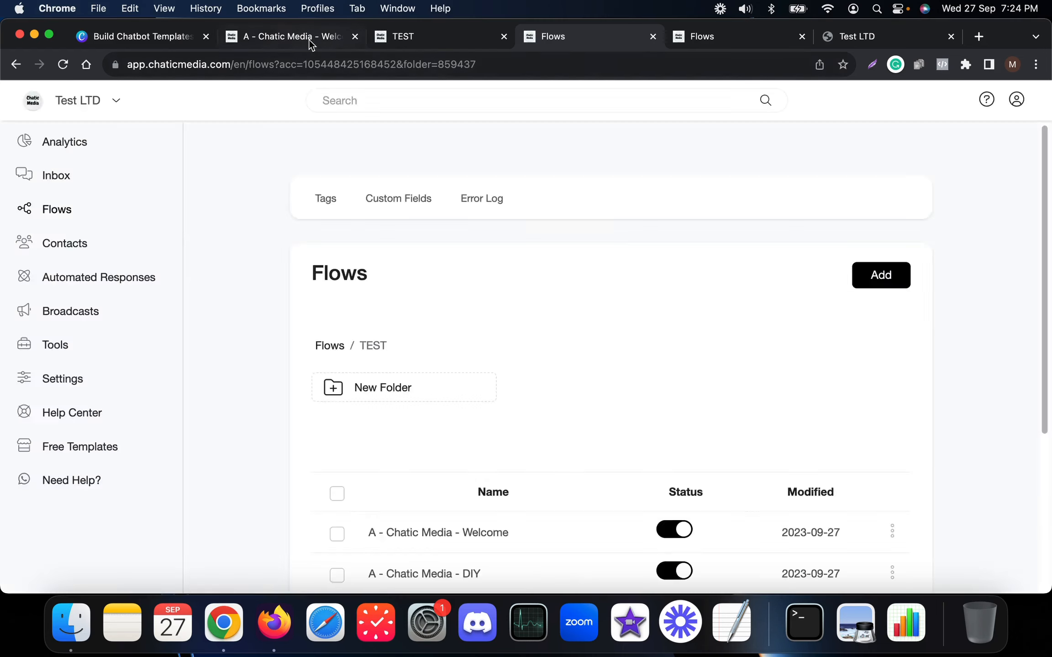
{"action": "left_click", "coordinate": [309, 39]}
{"action": "left_click", "coordinate": [40, 102]}
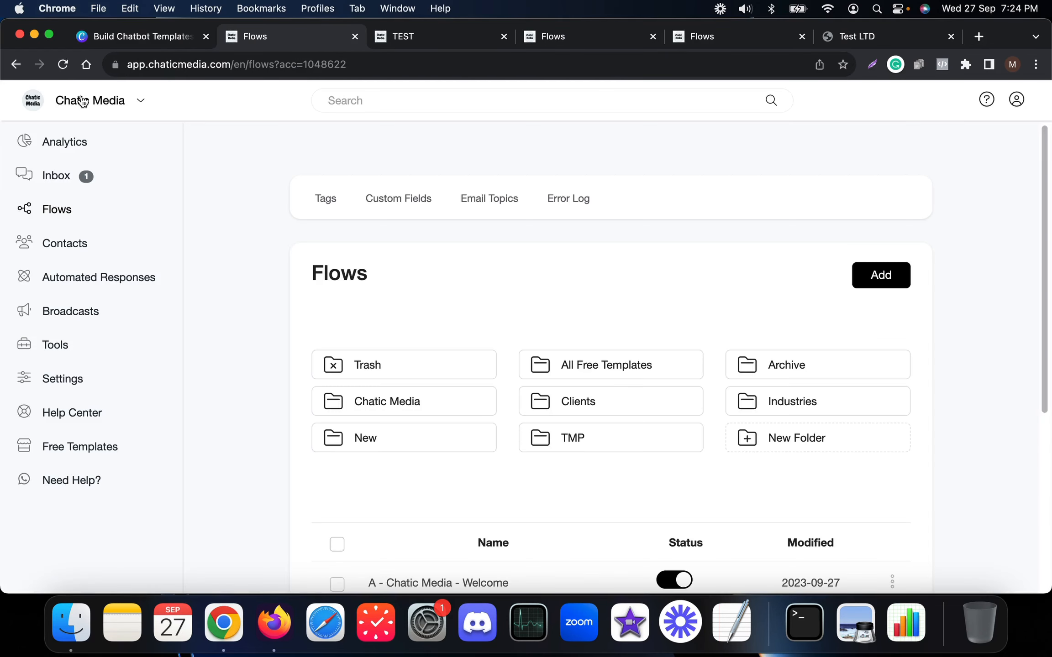
Add a WELCOME GIPHY GIF above the Hello! greeting in the Welcome flow's first message.
{"action": "scroll", "coordinate": [428, 415], "scroll_direction": "down", "scroll_amount": 5}
{"action": "left_click", "coordinate": [486, 408]}
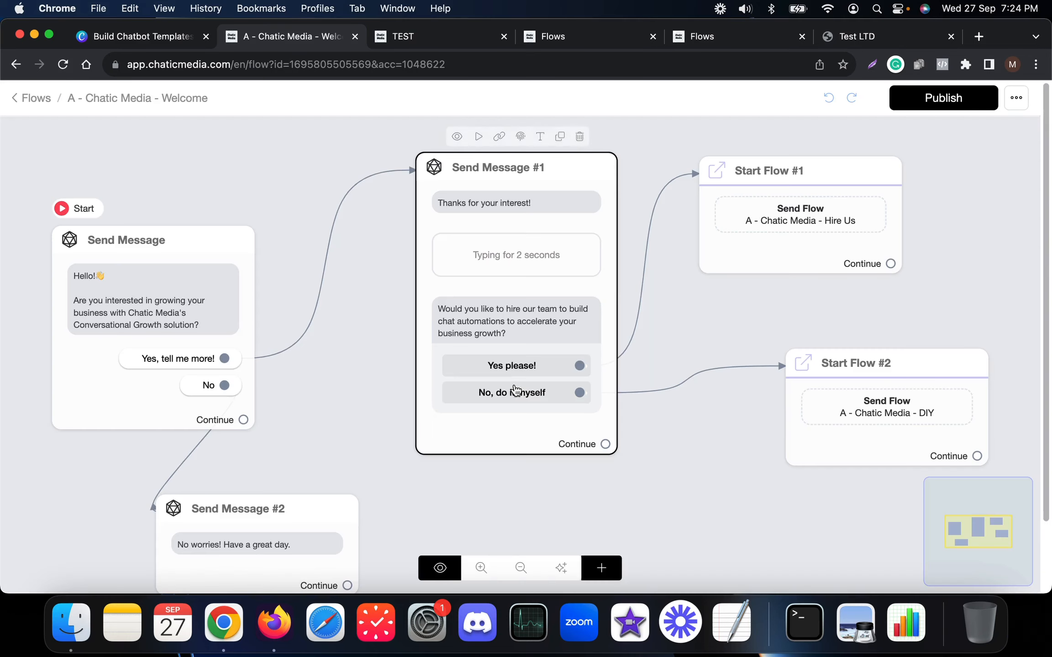
{"action": "left_click", "coordinate": [187, 278]}
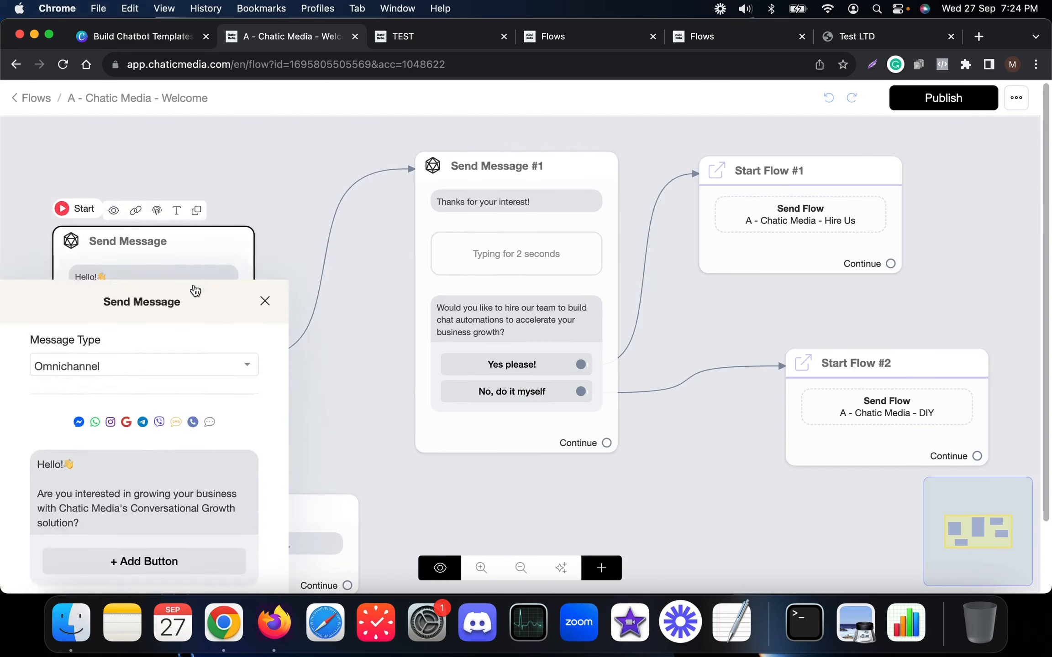
{"action": "left_click", "coordinate": [149, 515]}
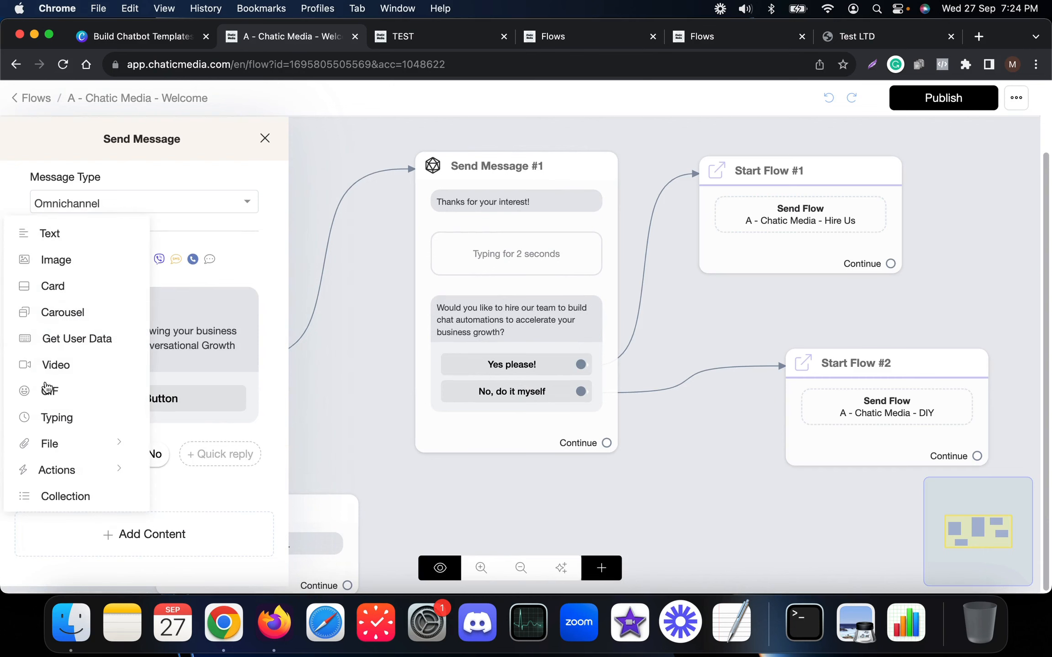
{"action": "left_click", "coordinate": [52, 392]}
{"action": "left_click", "coordinate": [162, 528]}
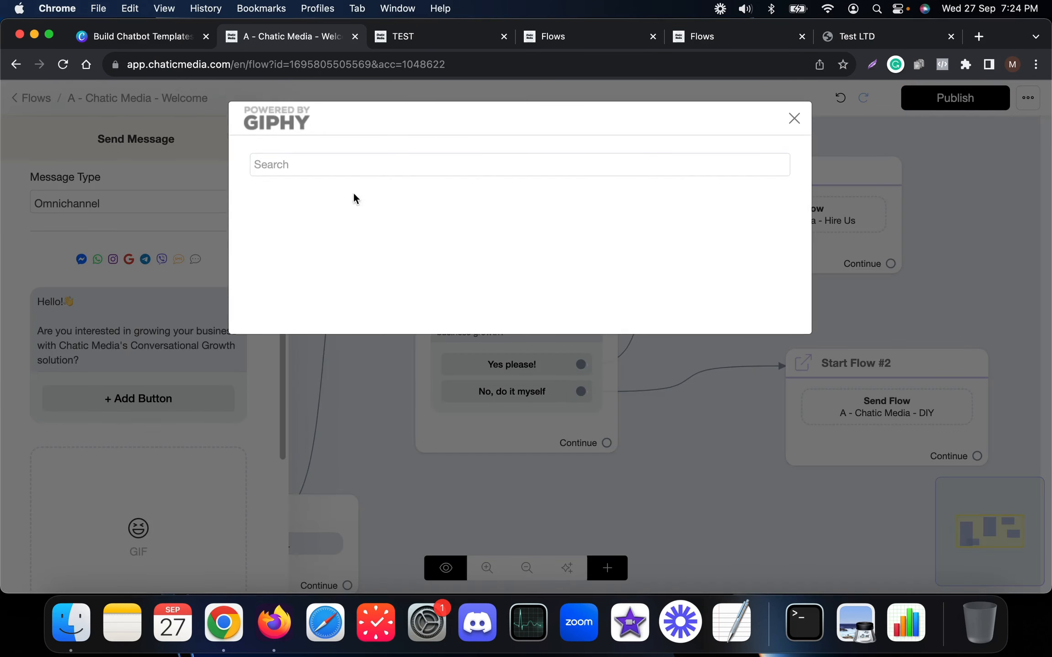
{"action": "left_click", "coordinate": [333, 163]}
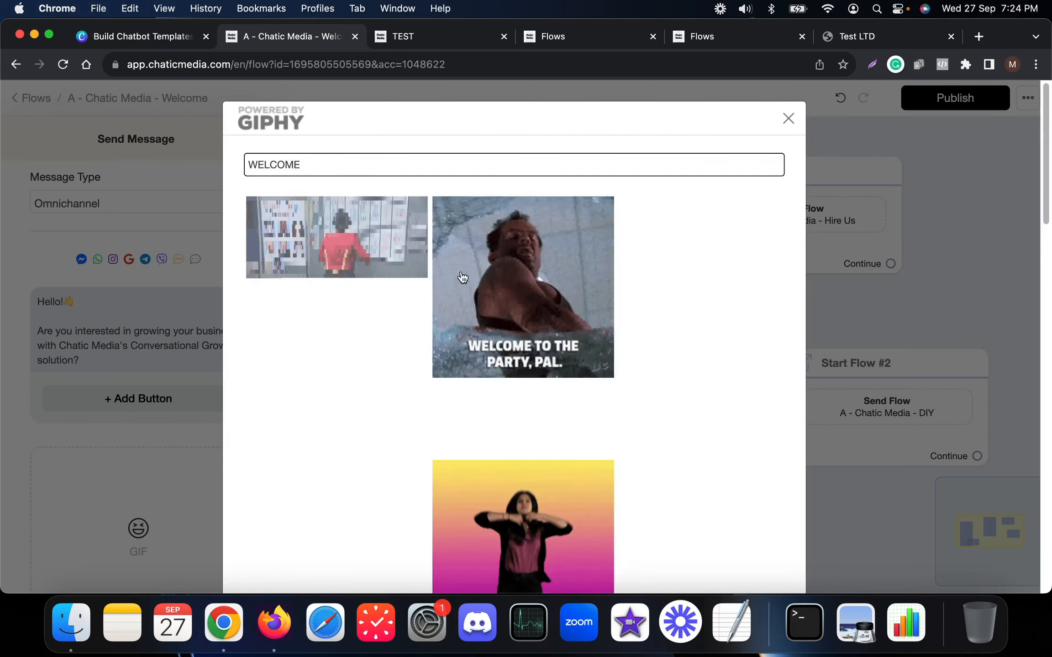
{"action": "left_click", "coordinate": [333, 247]}
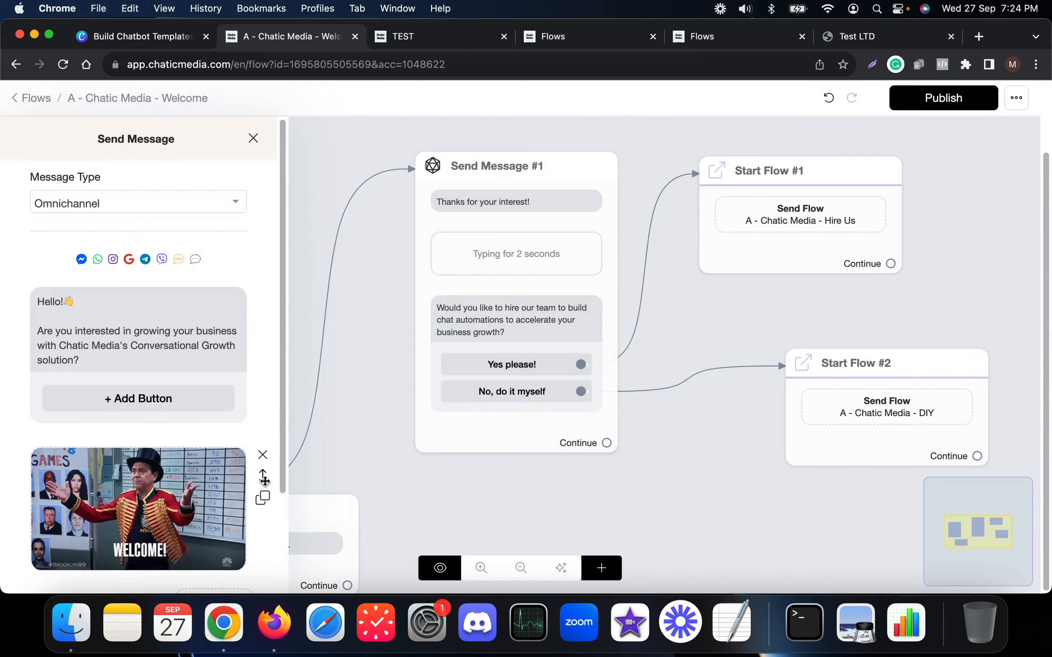
{"action": "left_click_drag", "start_coordinate": [264, 475], "coordinate": [258, 320]}
{"action": "left_click", "coordinate": [639, 466]}
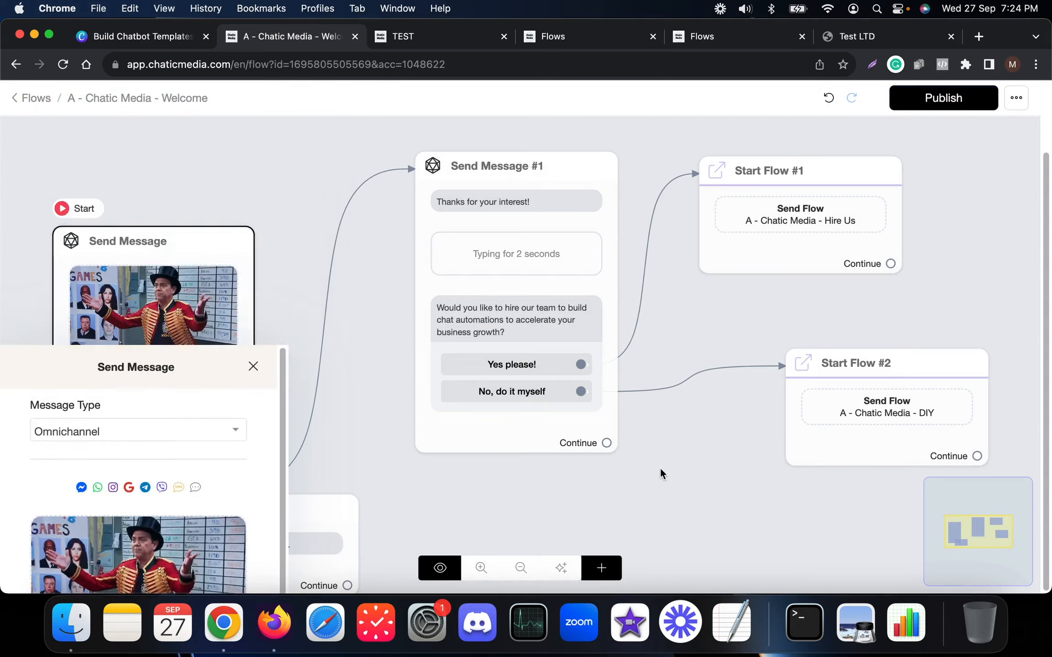
Shift Send Message #2 right and down, then publish the flow.
{"action": "scroll", "coordinate": [655, 399], "scroll_direction": "down", "scroll_amount": 5}
{"action": "mouse_move", "coordinate": [540, 466]}
{"action": "left_click_drag", "start_coordinate": [539, 466], "coordinate": [583, 478]}
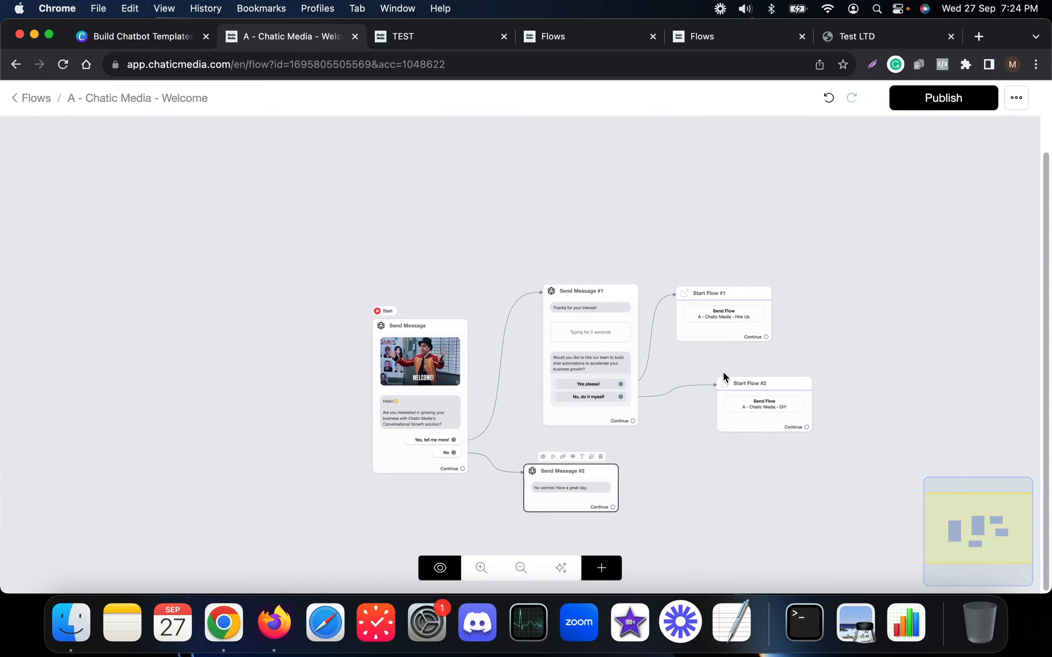
{"action": "left_click", "coordinate": [953, 104]}
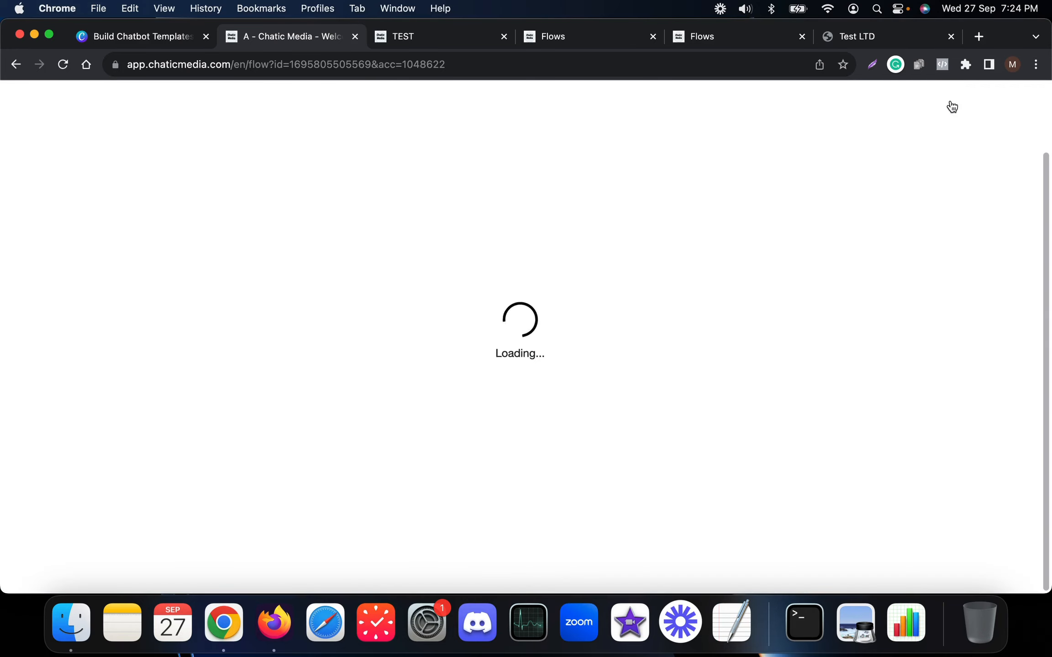
Publish the GIF-updated Welcome flow, then scroll the Tools page to the Templates card.
{"action": "scroll", "coordinate": [411, 384], "scroll_direction": "up", "scroll_amount": 5}
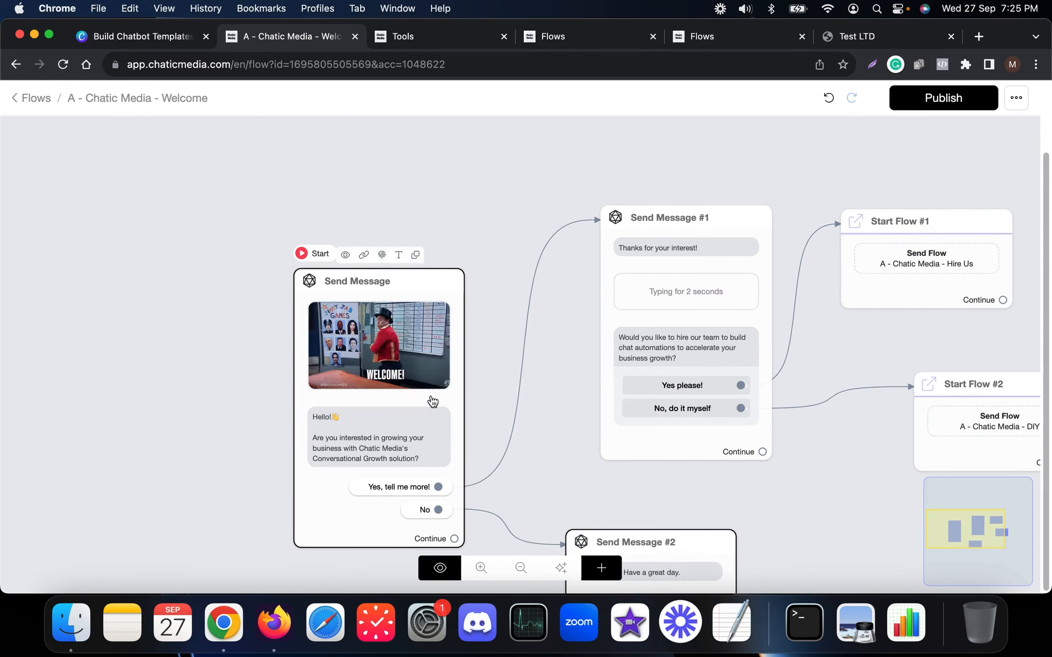
{"action": "left_click", "coordinate": [939, 97]}
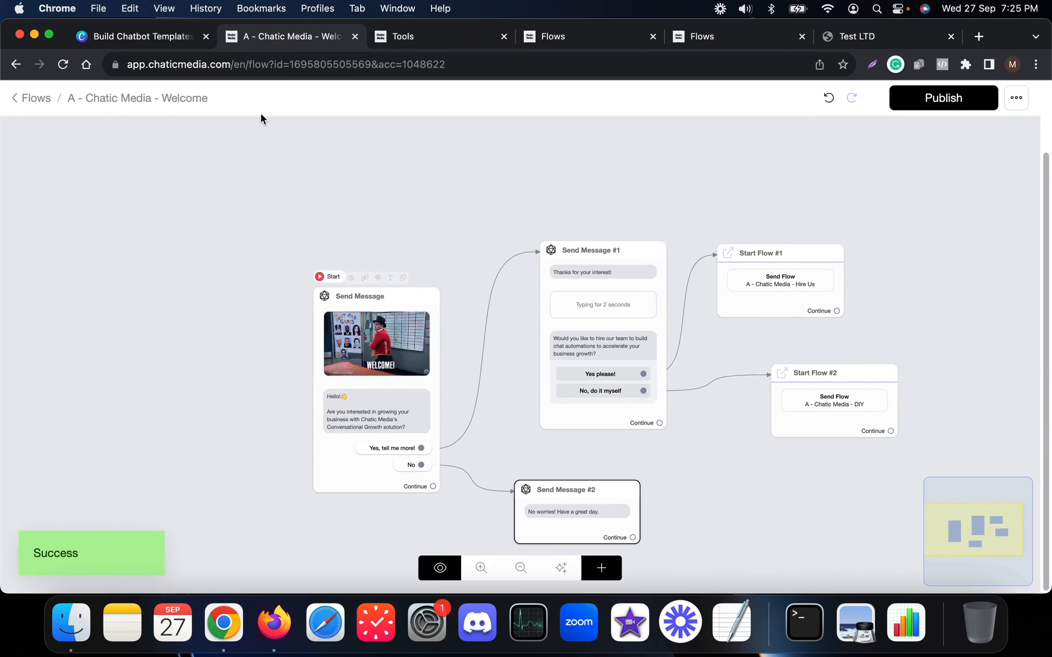
{"action": "left_click", "coordinate": [421, 37]}
{"action": "scroll", "coordinate": [348, 404], "scroll_direction": "down", "scroll_amount": 9}
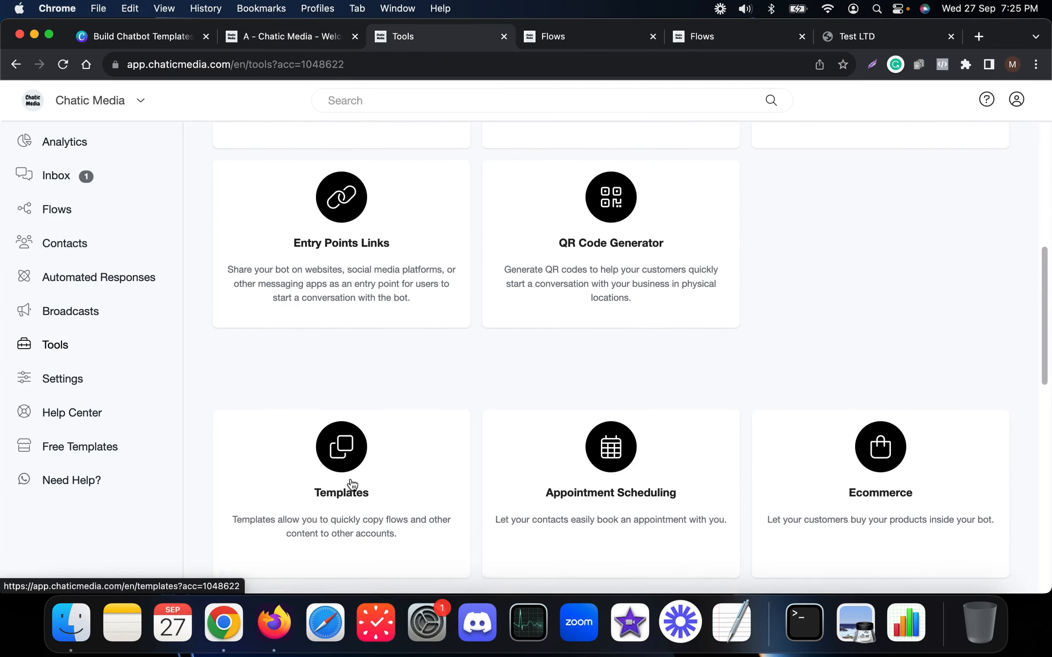
Review the TEST template's three included flows and auto-update toggle, then view Test LTD's TEST folder.
{"action": "left_click", "coordinate": [312, 493]}
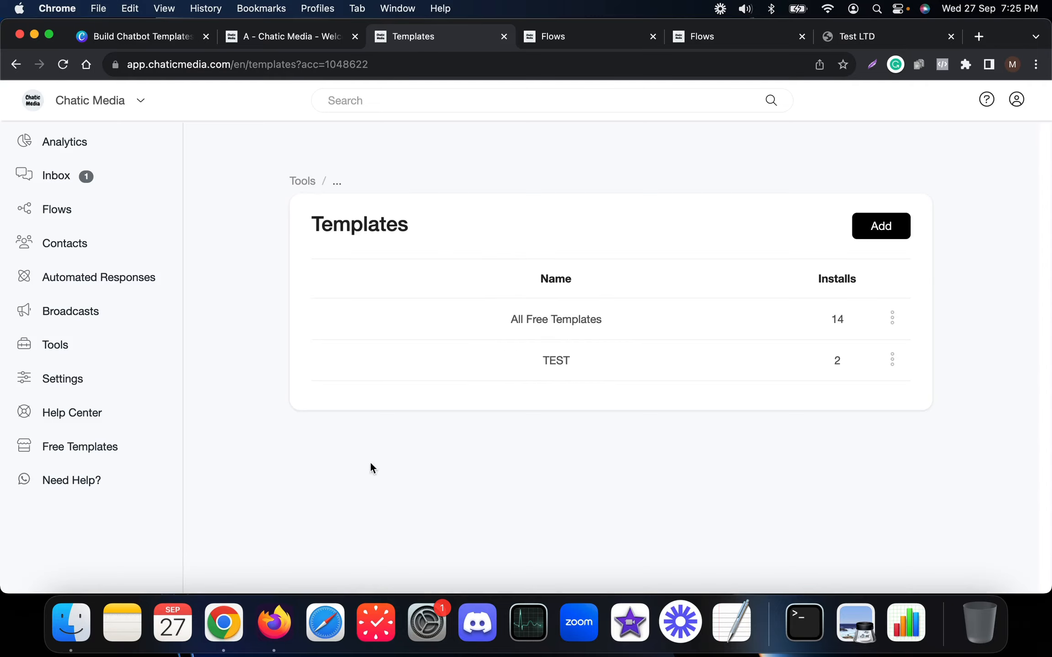
{"action": "left_click", "coordinate": [569, 366]}
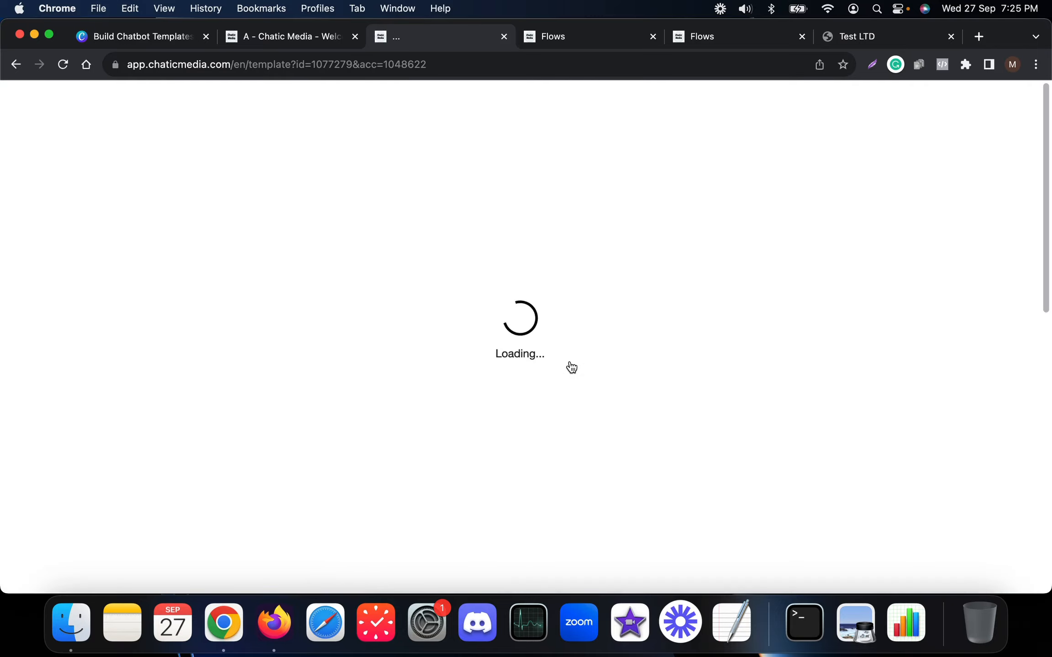
{"action": "scroll", "coordinate": [281, 326], "scroll_direction": "down", "scroll_amount": 10}
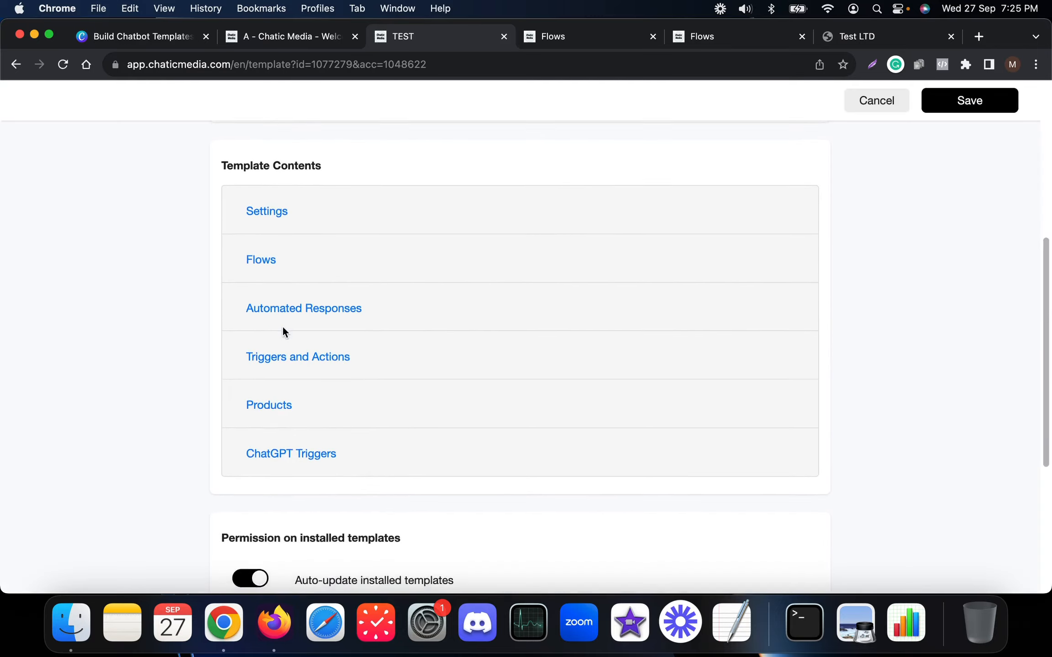
{"action": "scroll", "coordinate": [281, 325], "scroll_direction": "up", "scroll_amount": 4}
{"action": "left_click", "coordinate": [258, 218]}
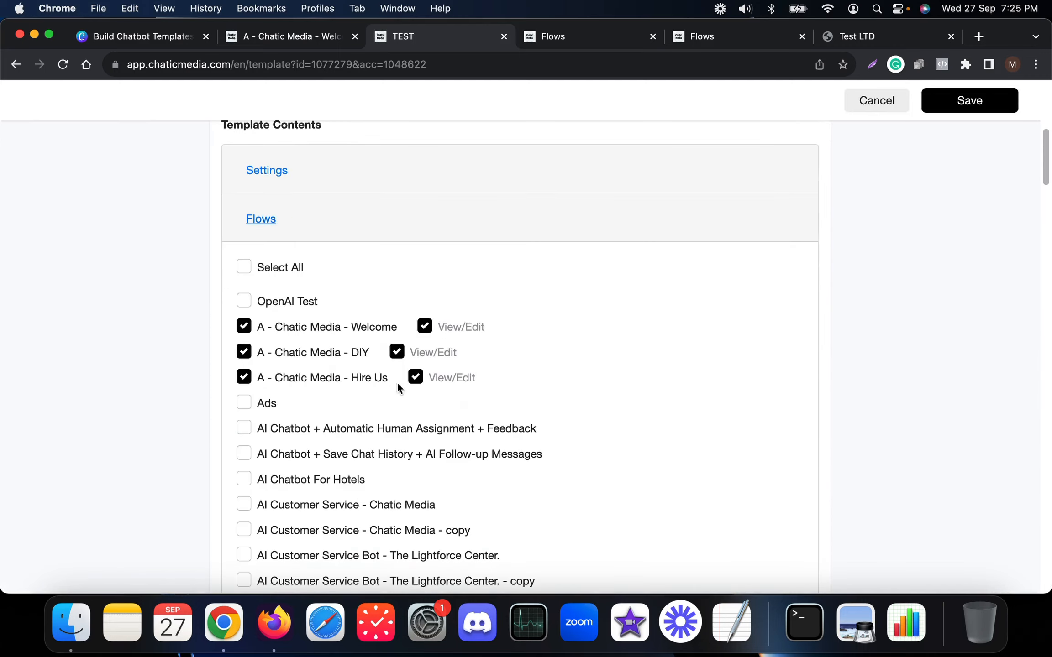
{"action": "scroll", "coordinate": [391, 383], "scroll_direction": "down", "scroll_amount": 20}
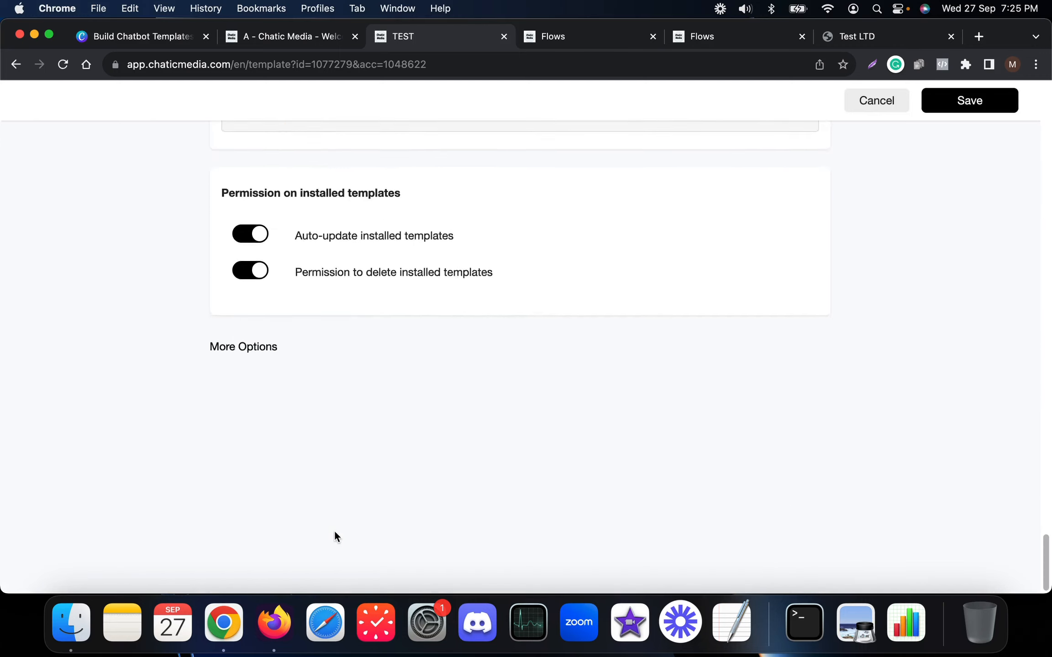
{"action": "scroll", "coordinate": [570, 301], "scroll_direction": "up", "scroll_amount": 15}
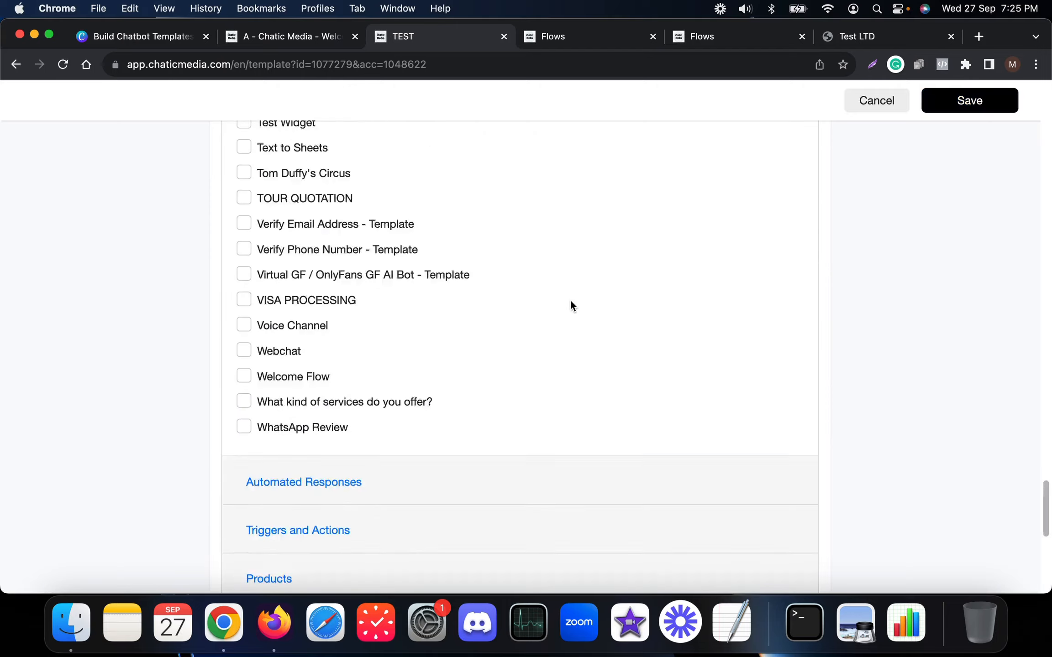
{"action": "left_click", "coordinate": [562, 37]}
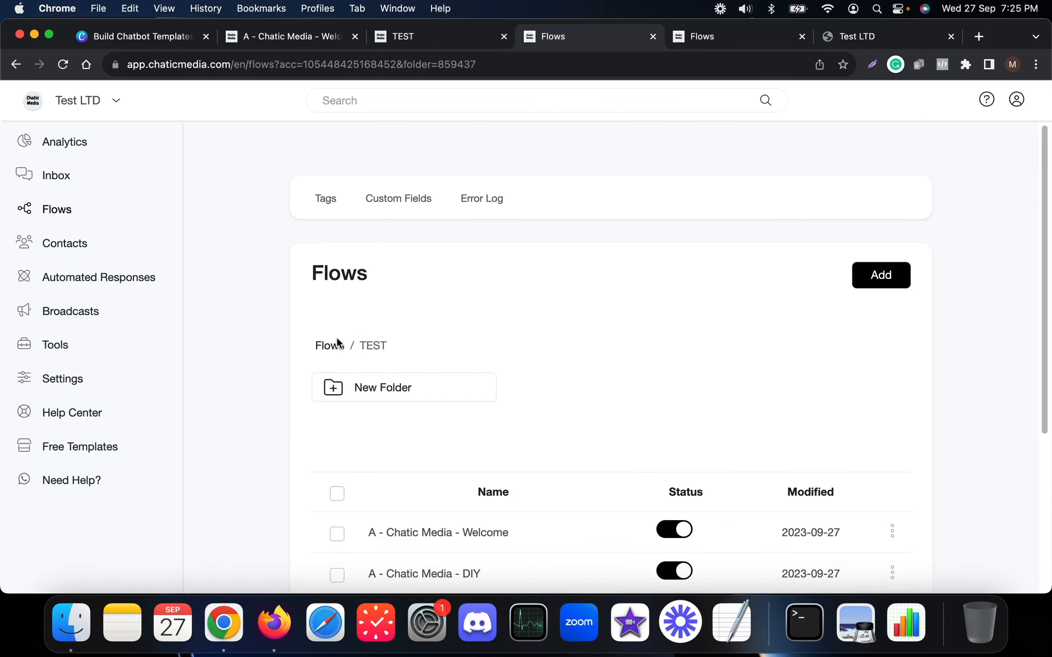
Reload Test LTD's flows, open its installed Welcome flow and compare it with the source flow's GIF.
{"action": "left_click", "coordinate": [62, 65]}
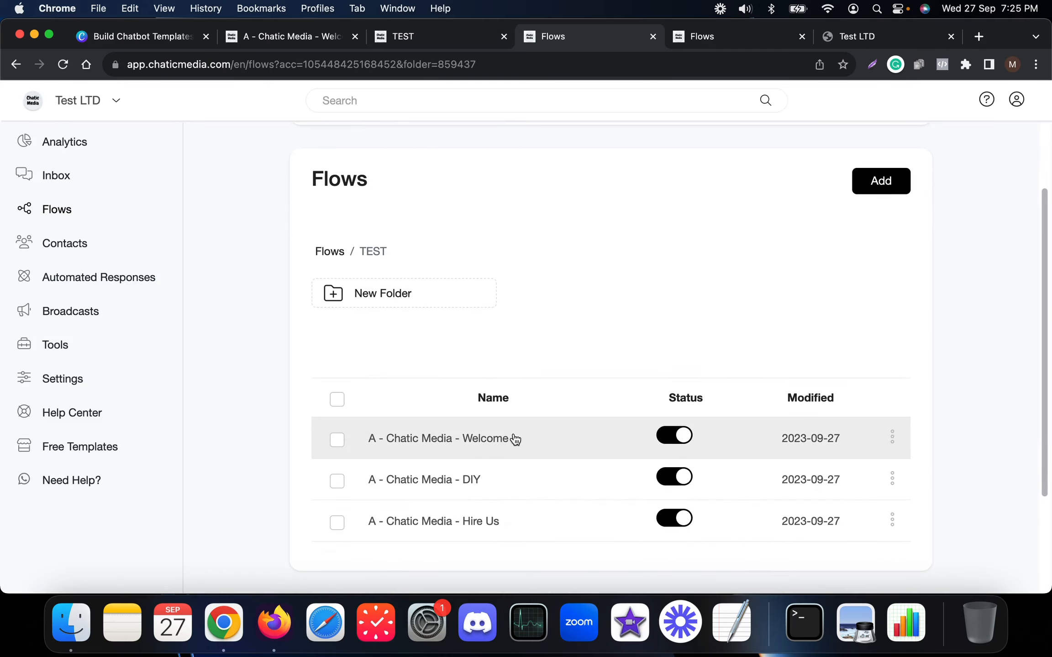
{"action": "left_click", "coordinate": [516, 436]}
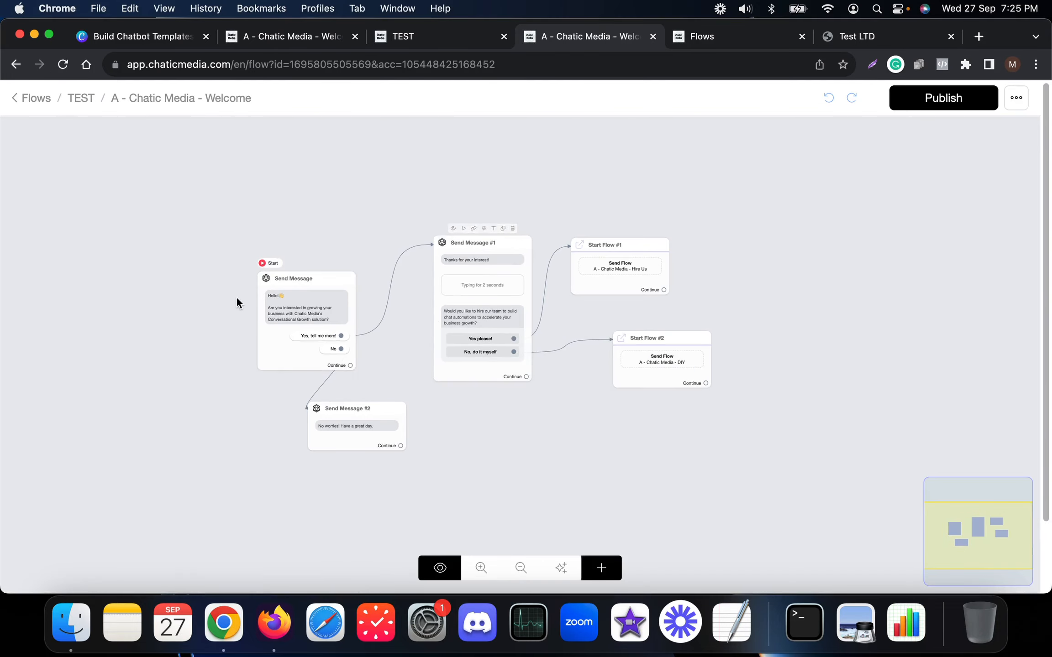
{"action": "left_click", "coordinate": [286, 38]}
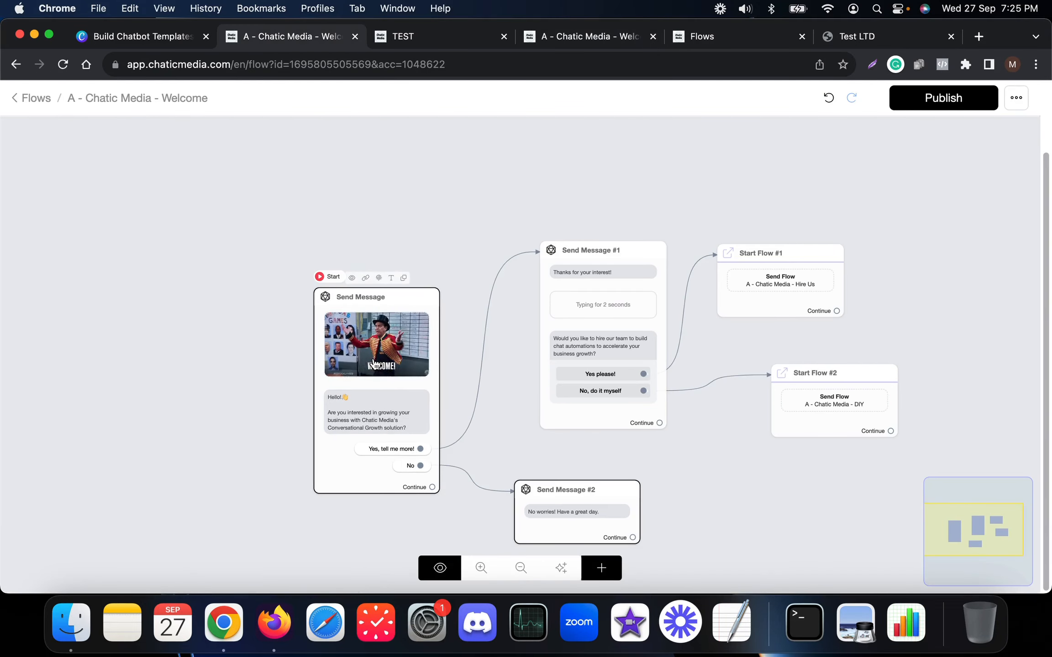
{"action": "right_click", "coordinate": [37, 98]}
{"action": "left_click", "coordinate": [67, 113]}
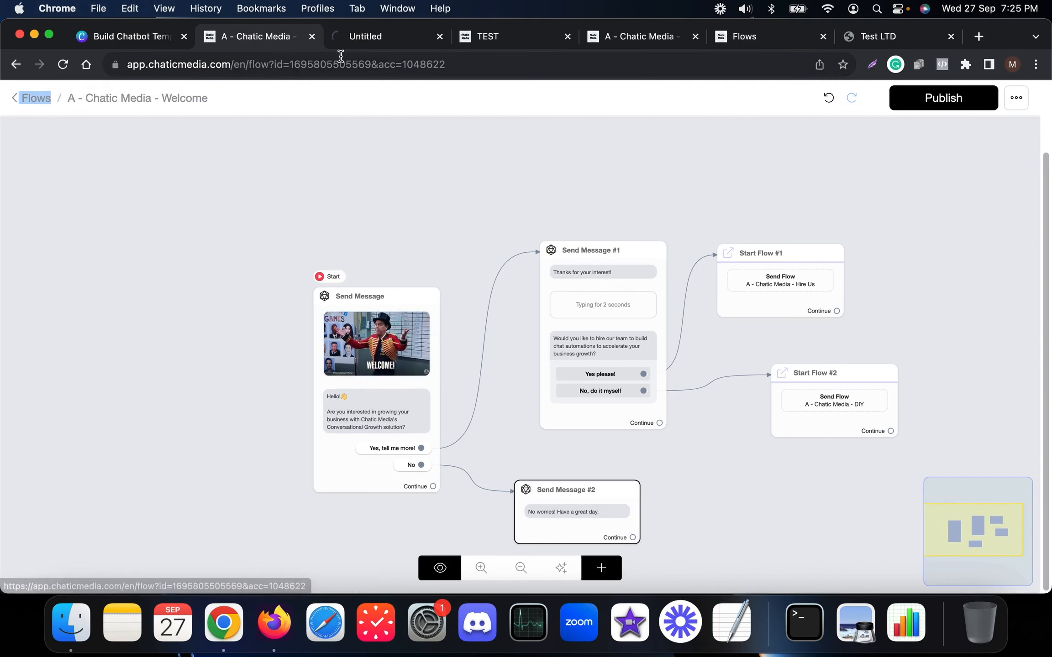
{"action": "left_click_drag", "start_coordinate": [376, 43], "coordinate": [312, 53]}
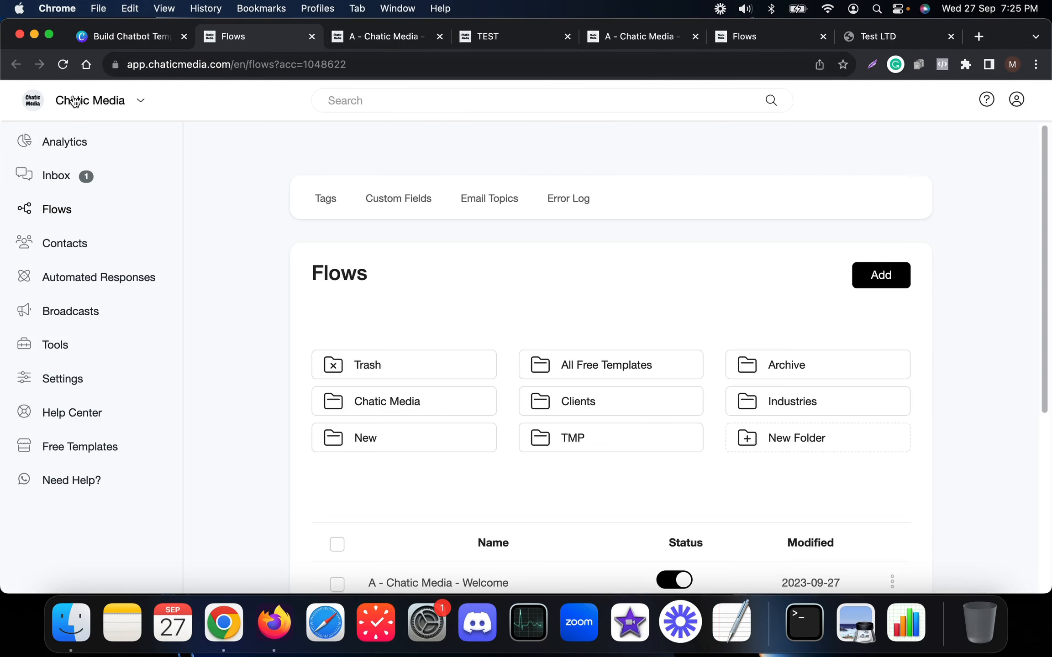
{"action": "left_click", "coordinate": [384, 44]}
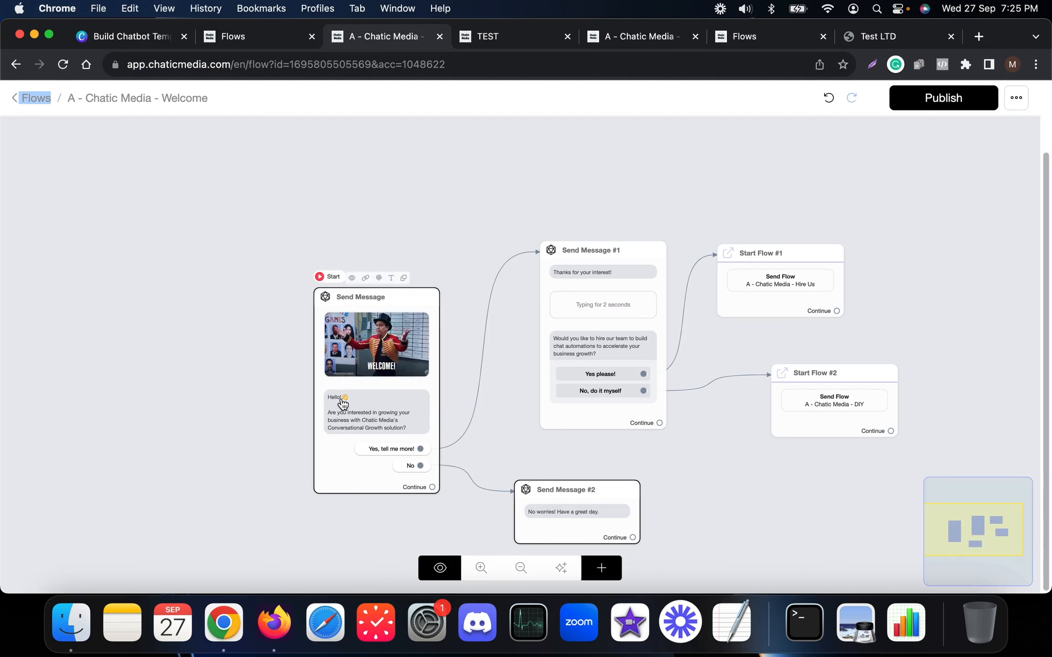
{"action": "left_click", "coordinate": [638, 39]}
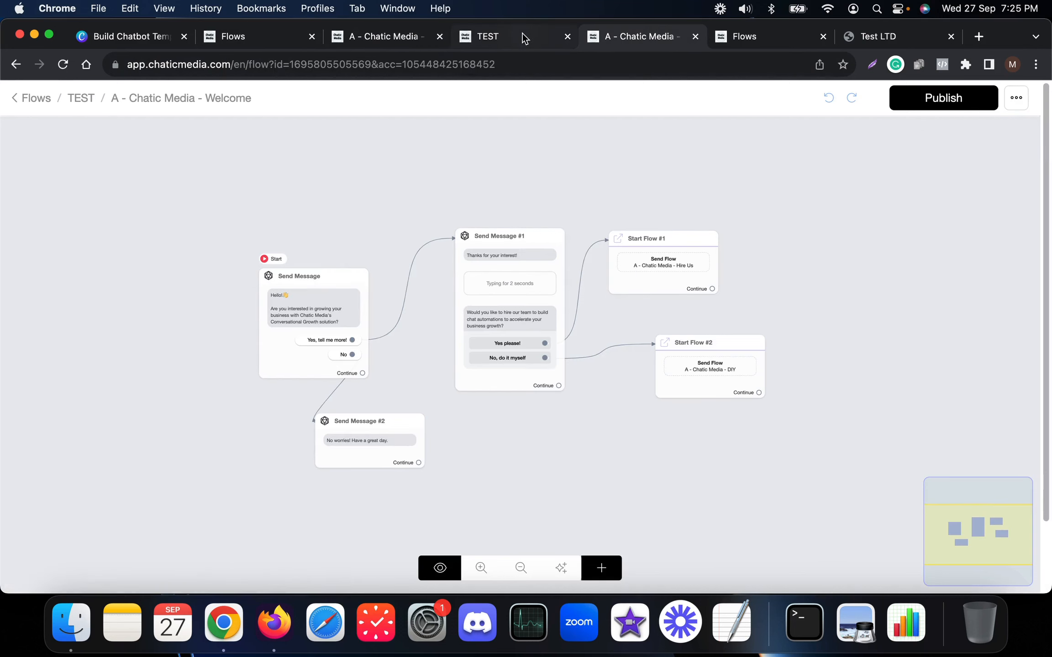
{"action": "left_click", "coordinate": [495, 37]}
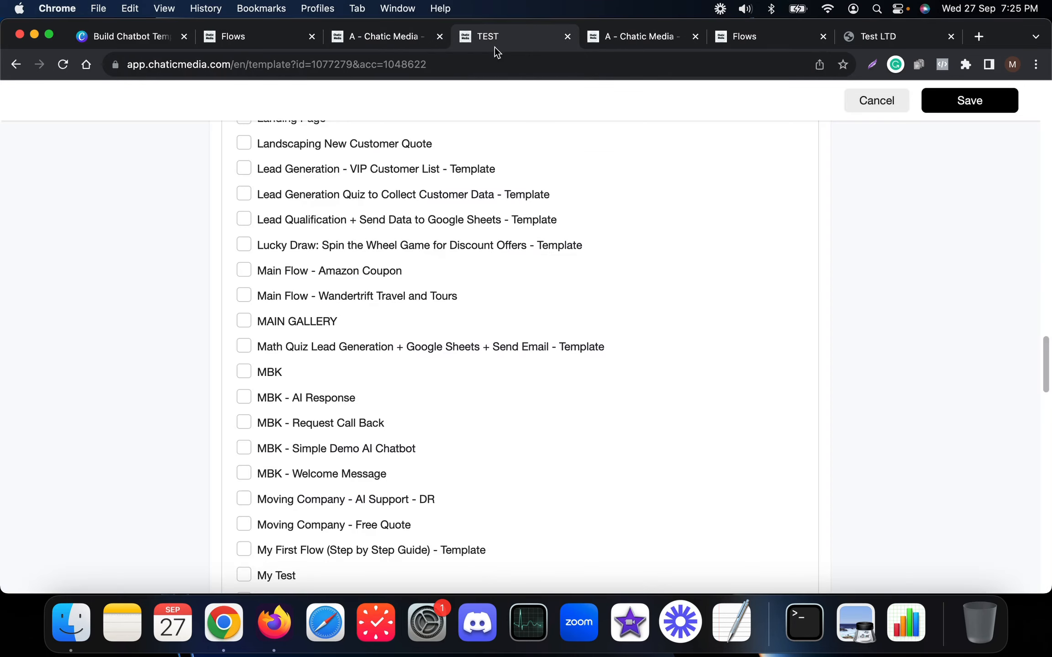
Re-save the TEST template, then reload Test LTD's Welcome flow to see the WELCOME GIF.
{"action": "scroll", "coordinate": [357, 423], "scroll_direction": "down", "scroll_amount": 20}
{"action": "scroll", "coordinate": [357, 430], "scroll_direction": "down", "scroll_amount": 3}
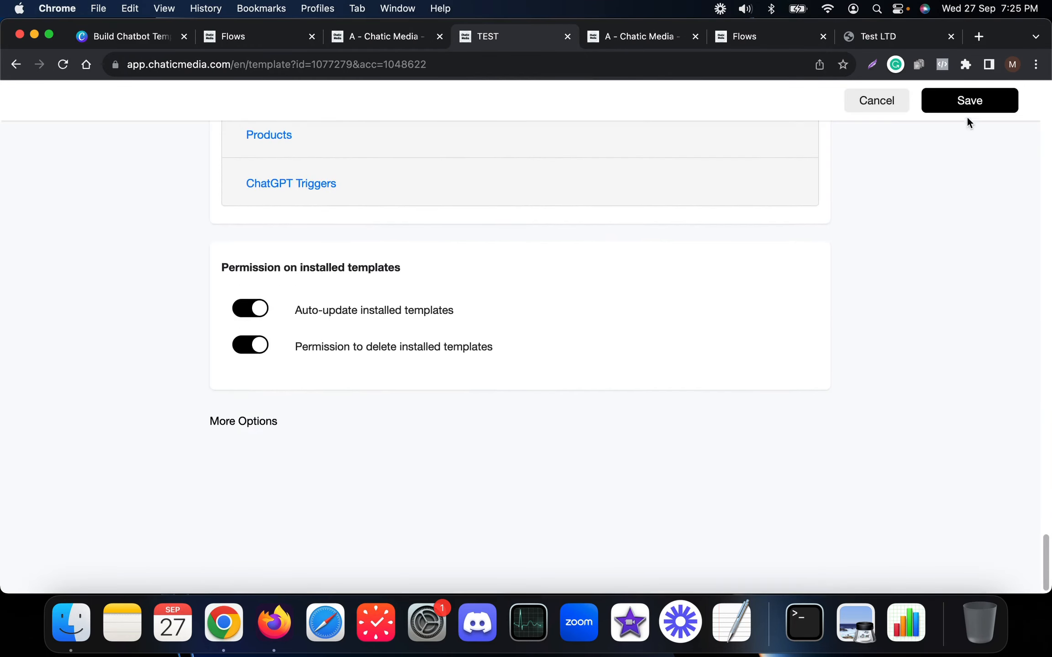
{"action": "left_click", "coordinate": [967, 101]}
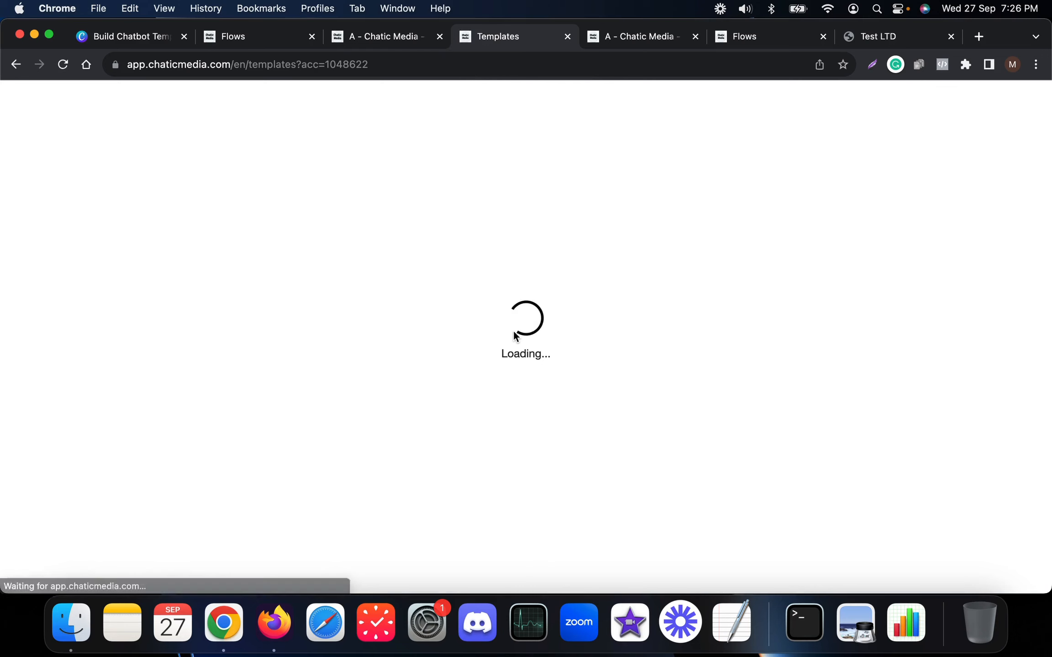
{"action": "left_click", "coordinate": [604, 36]}
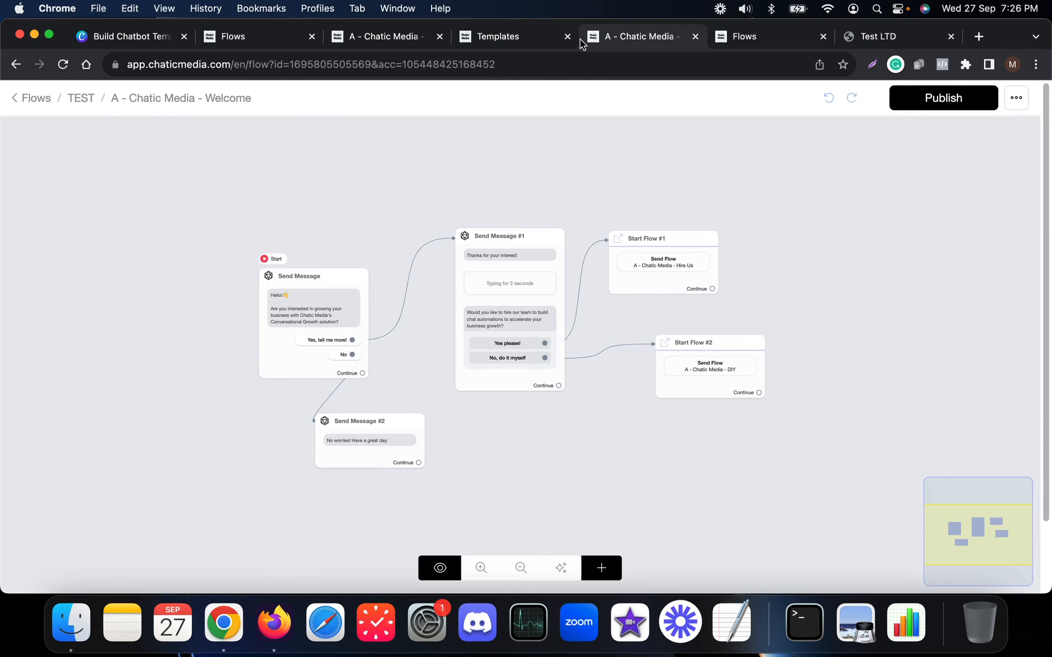
{"action": "left_click", "coordinate": [62, 65]}
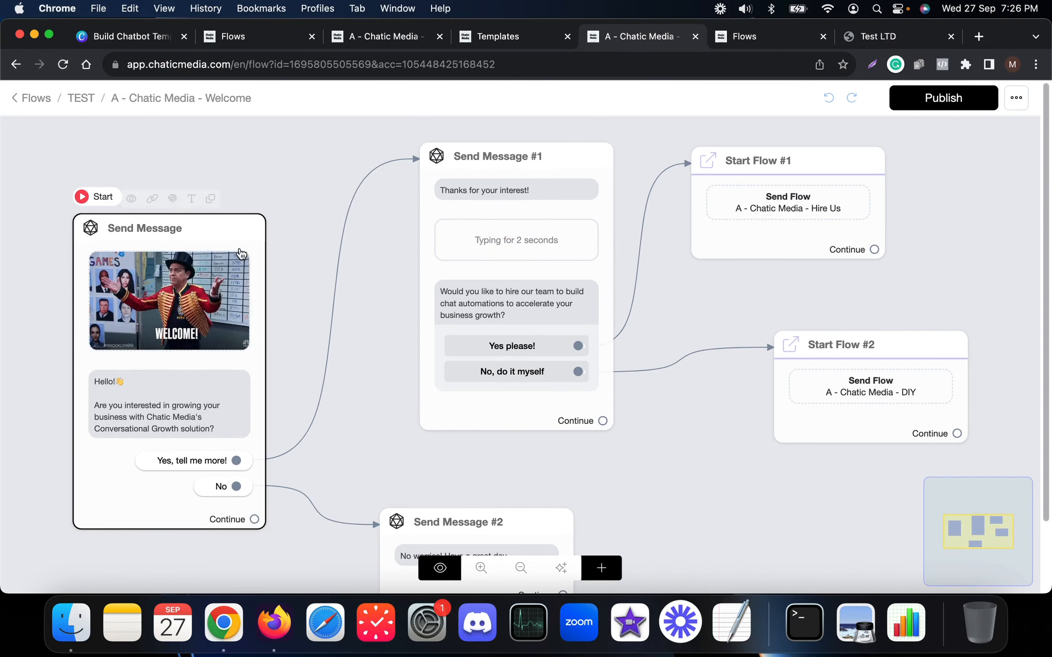
{"action": "scroll", "coordinate": [231, 350], "scroll_direction": "up", "scroll_amount": 5}
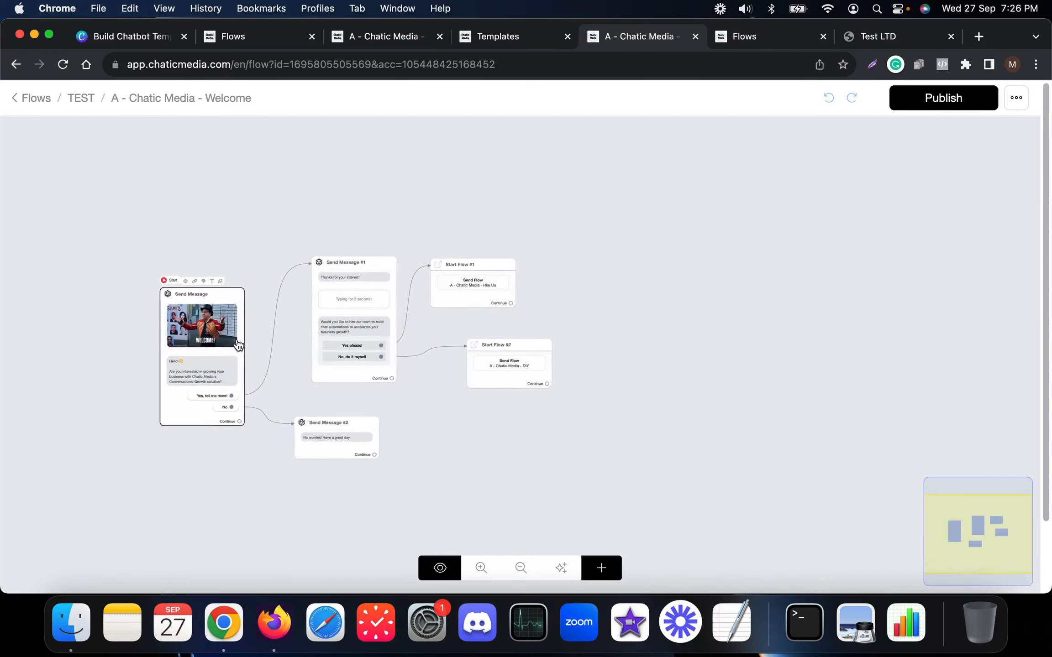